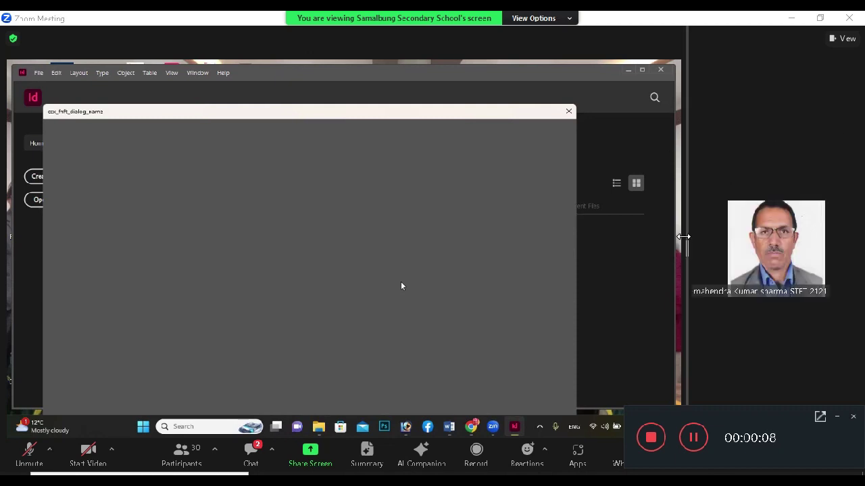
# Widen Zoom's shared-screen area, minimize the recording panel, and close InDesign's blank grey dialog.
pyautogui.moveTo(684, 237); pyautogui.dragTo(752, 238)
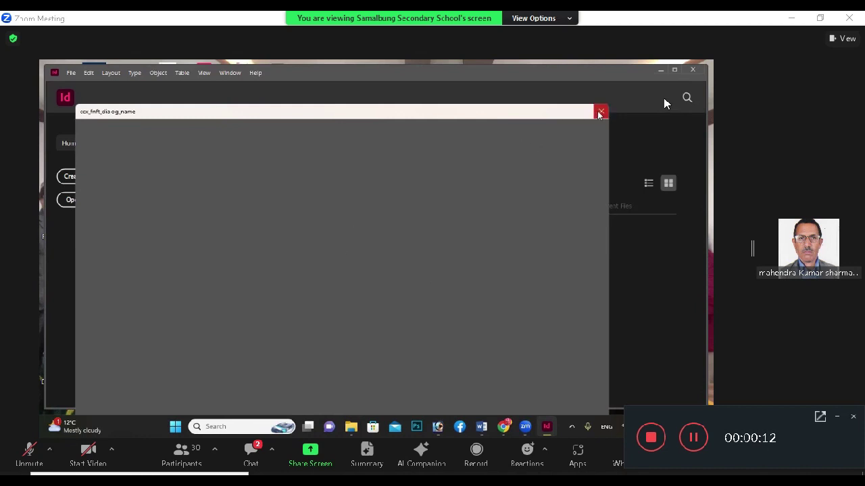
pyautogui.click(838, 419)
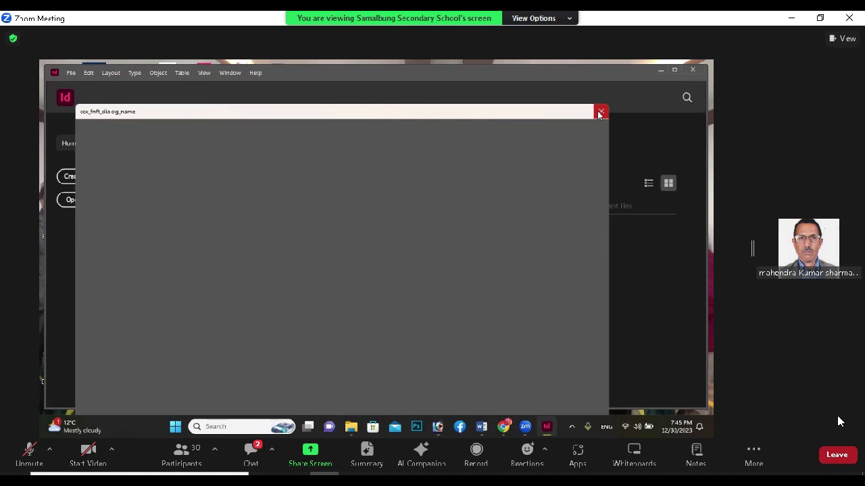
pyautogui.click(599, 113)
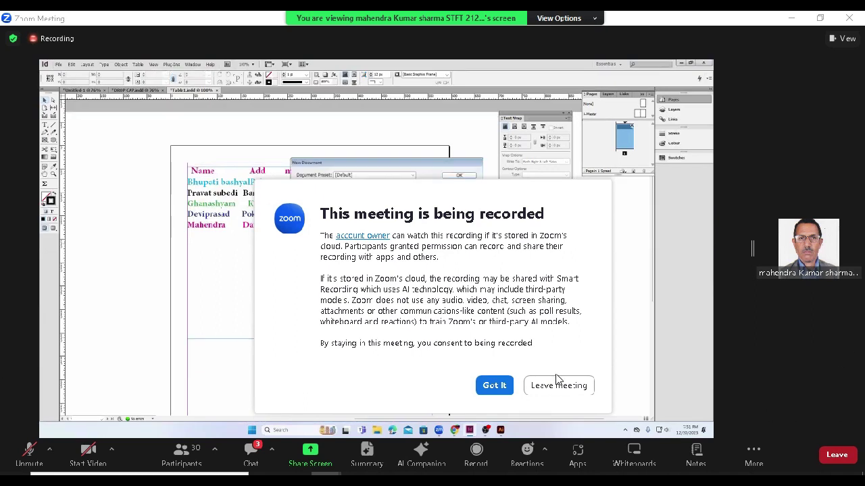
# Dismiss the recording notice, then select the empty text frame, view its context menu, and deselect it.
pyautogui.click(492, 393)
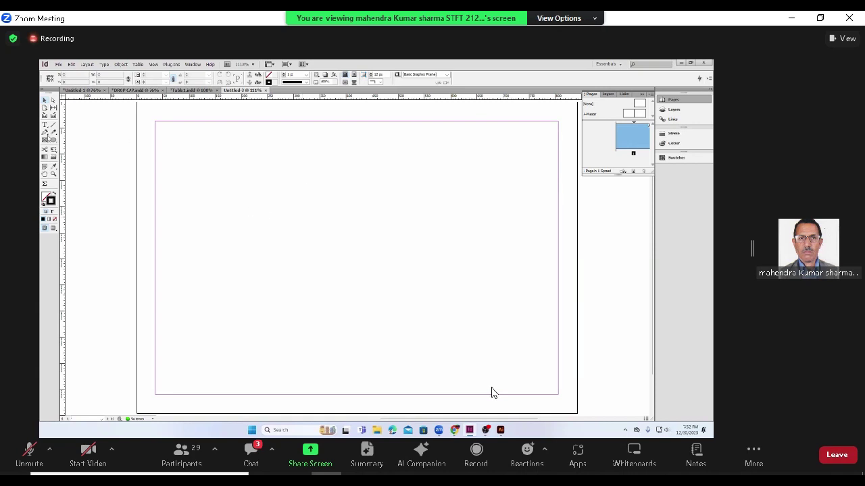
pyautogui.click(46, 126)
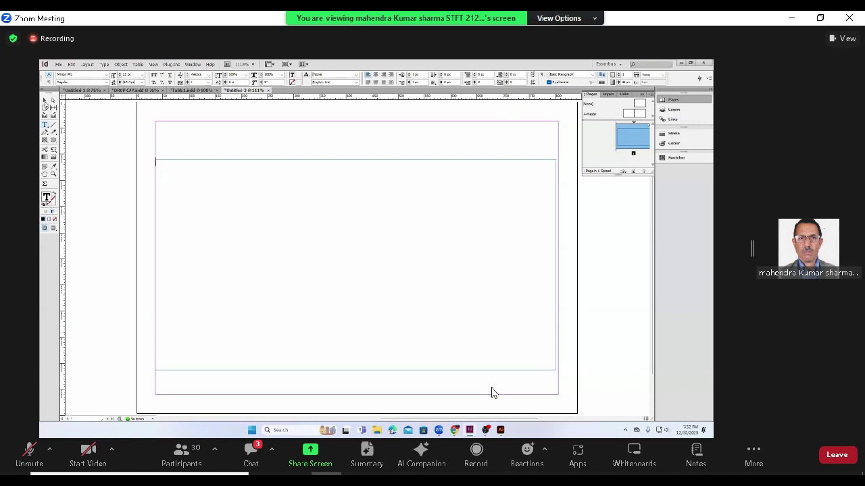
pyautogui.click(45, 102)
pyautogui.rightClick(318, 232)
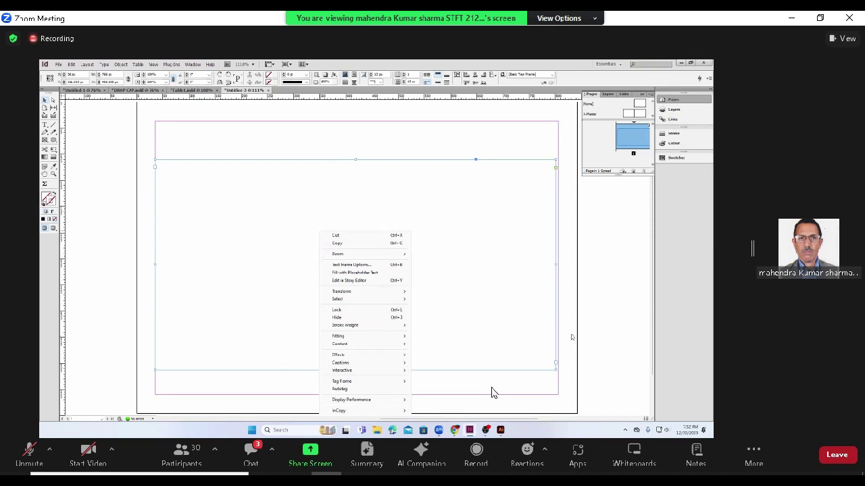
pyautogui.click(553, 334)
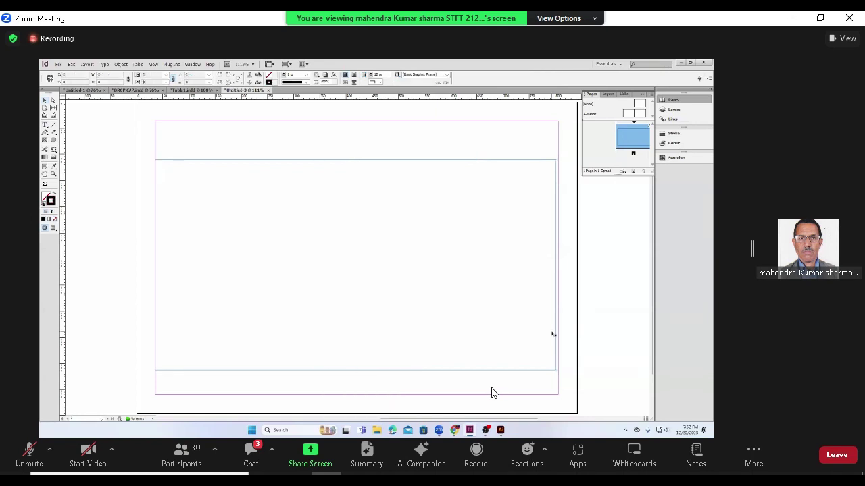
# Zoom to show the whole page with its empty text frame, back on the Selection tool.
pyautogui.hotkey('ctrl', '-')
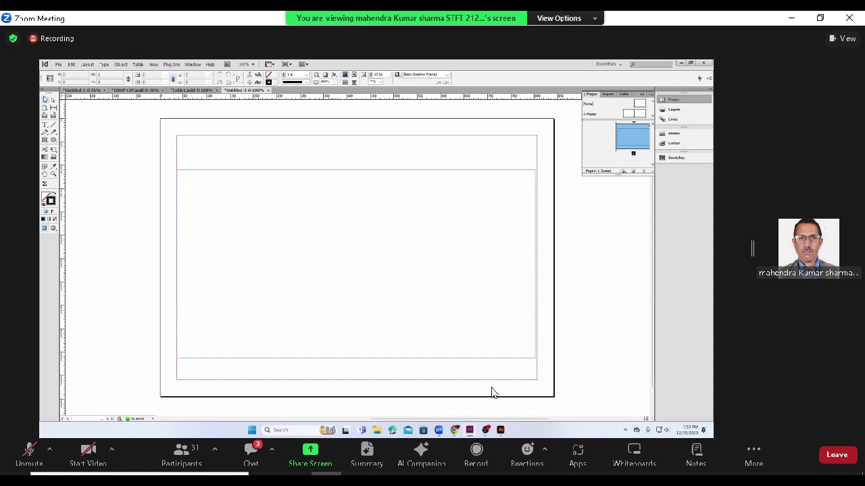
pyautogui.press('v')
# Open the Tabs panel from the Type menu.
pyautogui.click(105, 65)
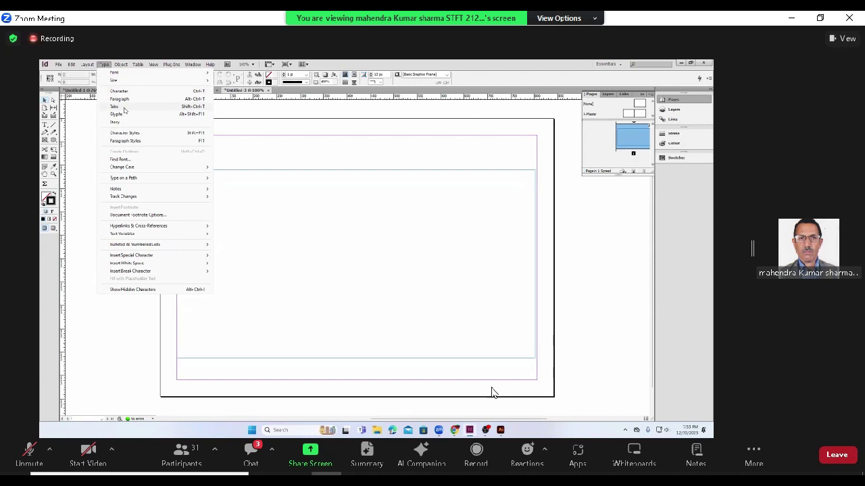
pyautogui.click(123, 108)
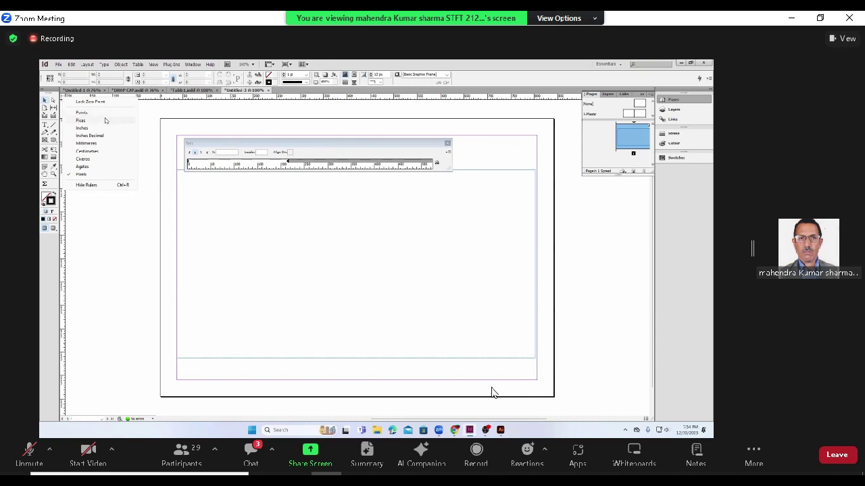
# Switch the rulers to centimetres and snap the Tabs panel above the text frame.
pyautogui.click(86, 152)
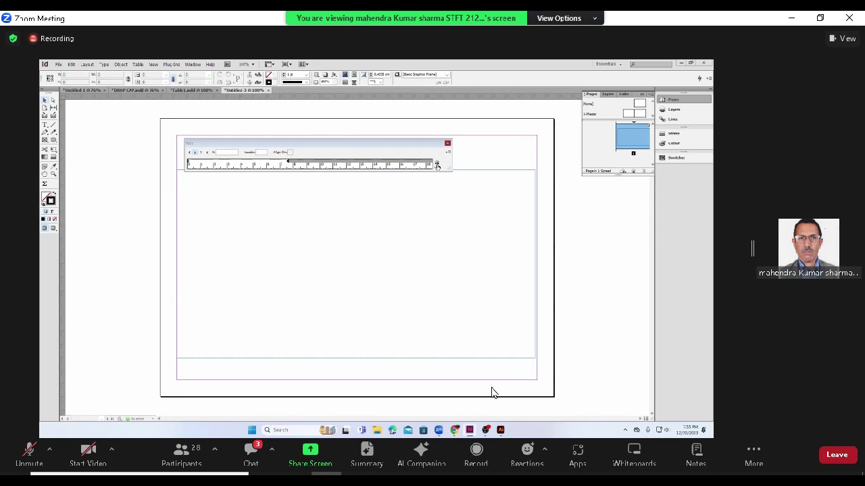
pyautogui.click(436, 165)
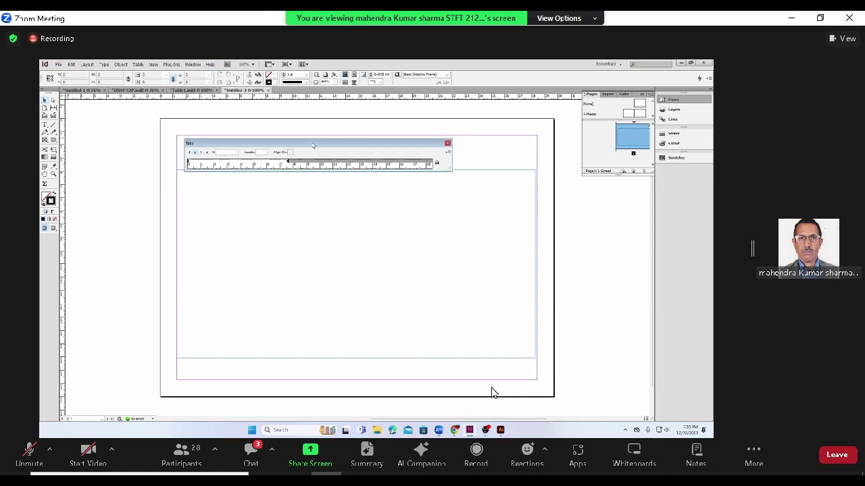
pyautogui.moveTo(313, 145); pyautogui.dragTo(321, 139)
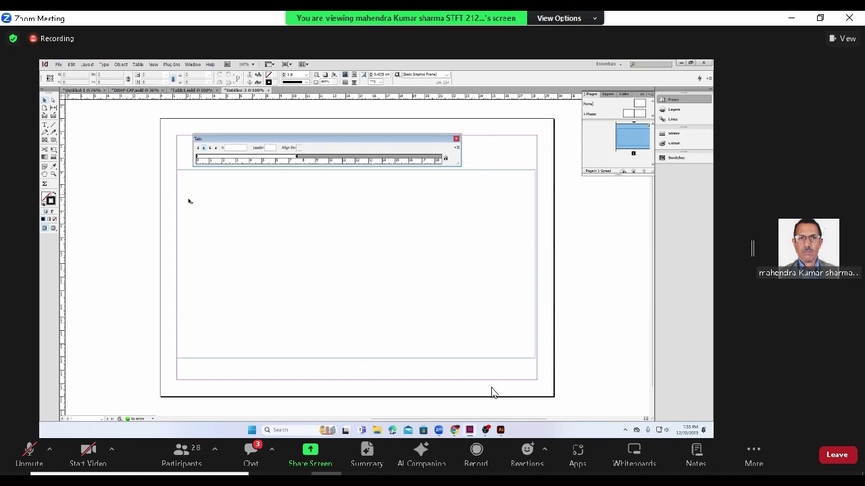
pyautogui.click(46, 125)
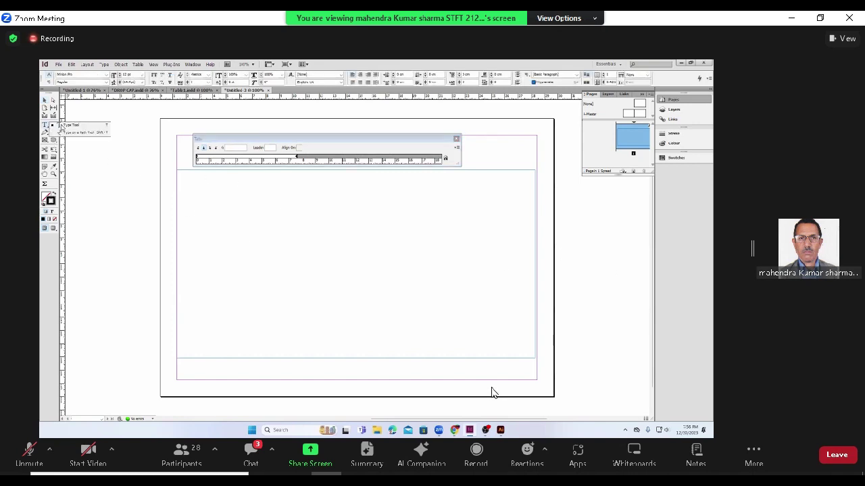
# Type 'Name' at the top of the text frame, select it, and enlarge its font size.
pyautogui.click(183, 184)
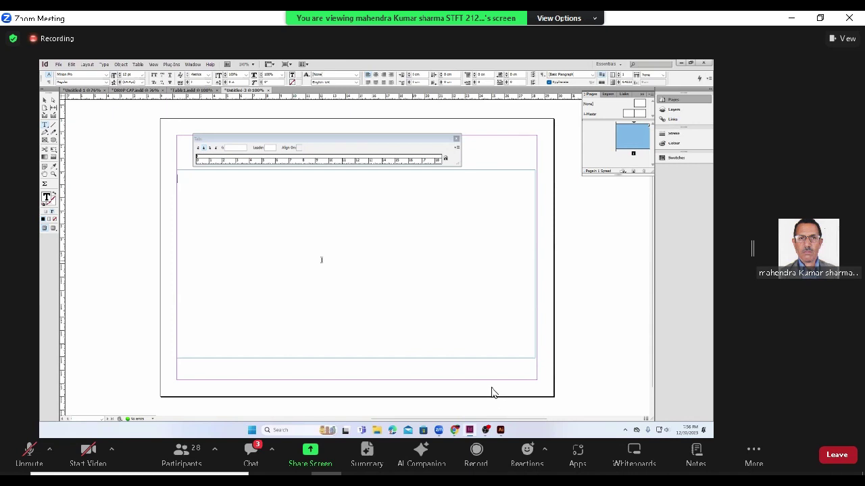
pyautogui.write('Name:')
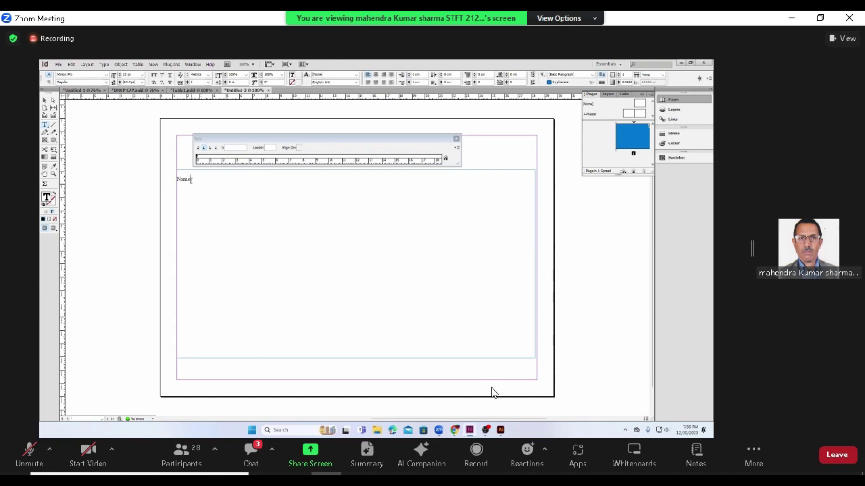
pyautogui.moveTo(194, 184); pyautogui.dragTo(176, 179)
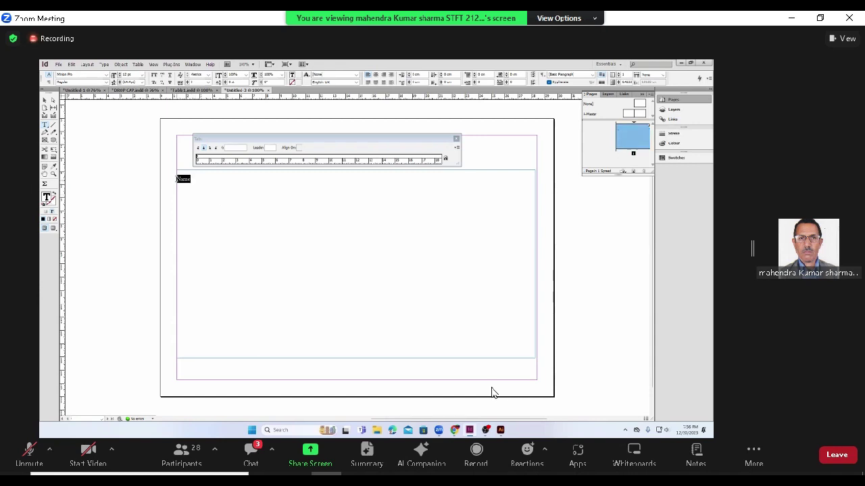
pyautogui.hotkey('ctrl', 'shift', '.')
pyautogui.hotkey('ctrl', 'shift', '.')
pyautogui.hotkey('ctrl', 'shift', '.')
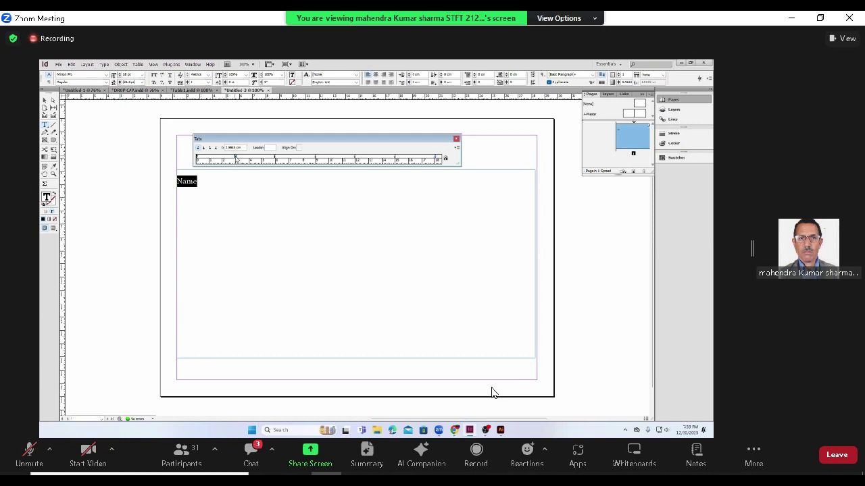
# Add a tab stop at 10.0269 cm and place the cursor after 'Name'.
pyautogui.click(272, 158)
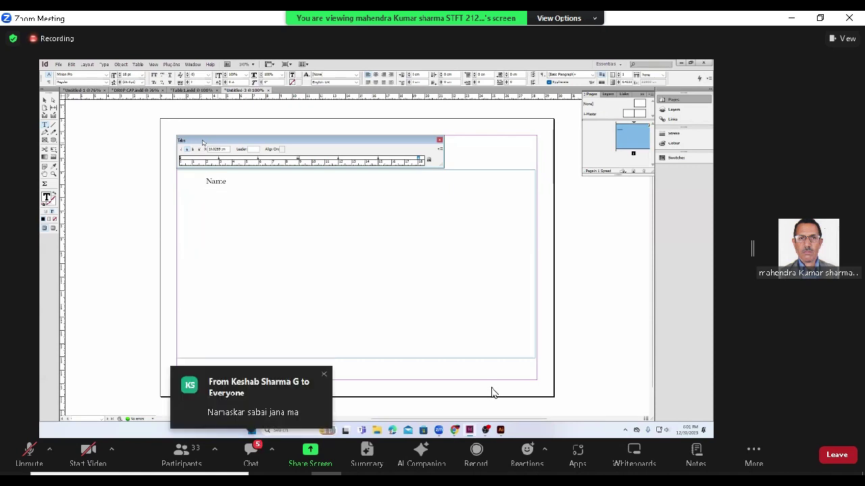
pyautogui.click(248, 189)
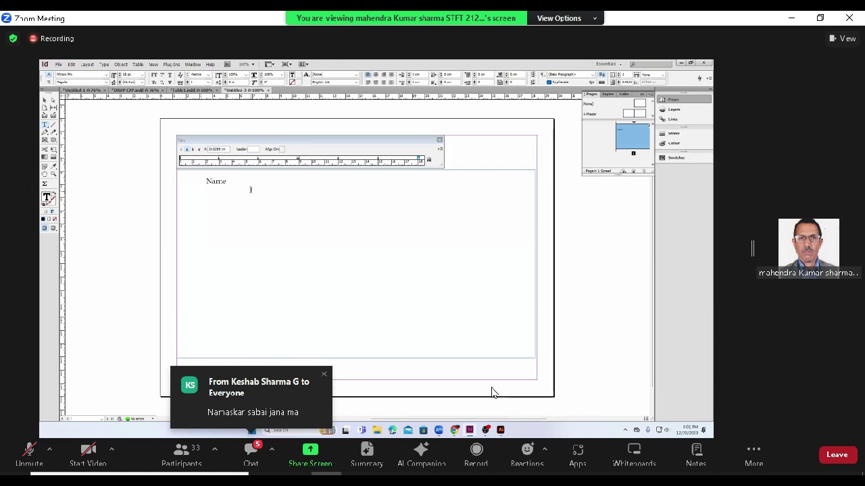
# Add tab-separated headings Add, mobile, Age, Course, Remarks after Name, then start a new line.
pyautogui.press('Tab')
pyautogui.write('Add')
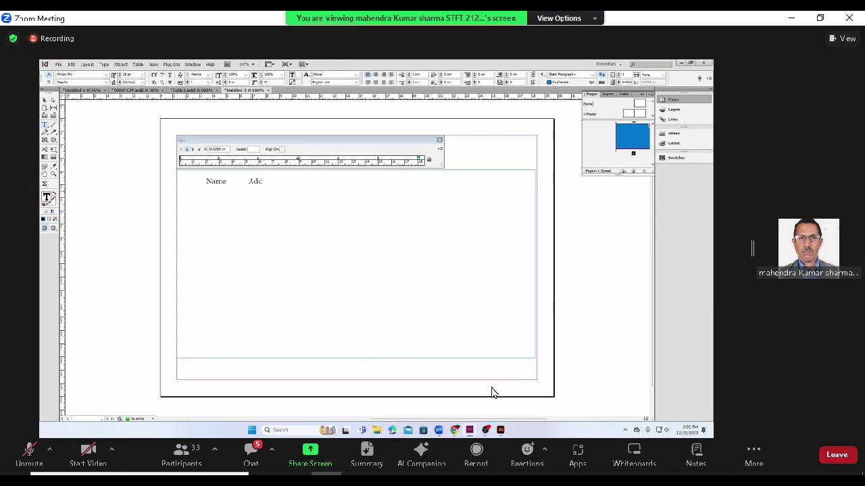
pyautogui.press('Tab')
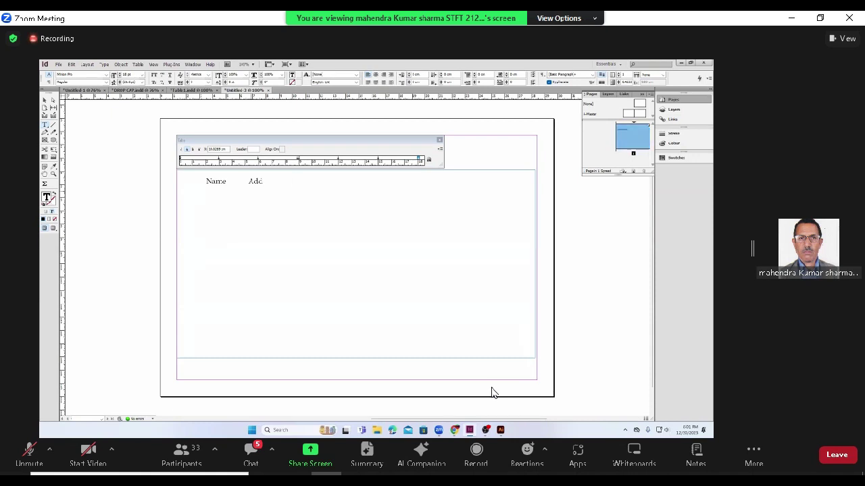
pyautogui.write('mobile')
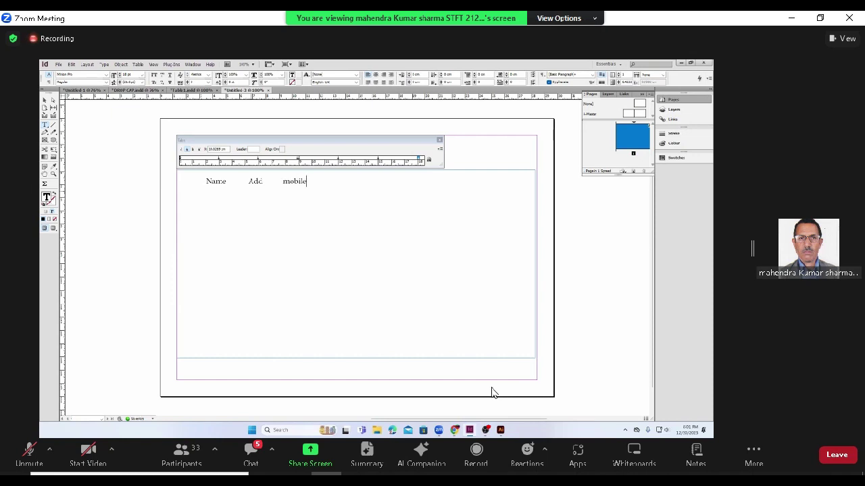
pyautogui.press('Tab')
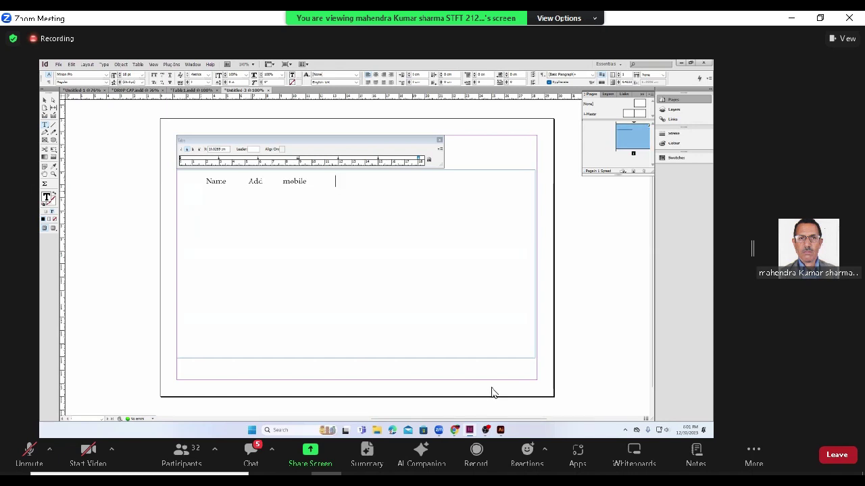
pyautogui.write('Age')
pyautogui.write('Course')
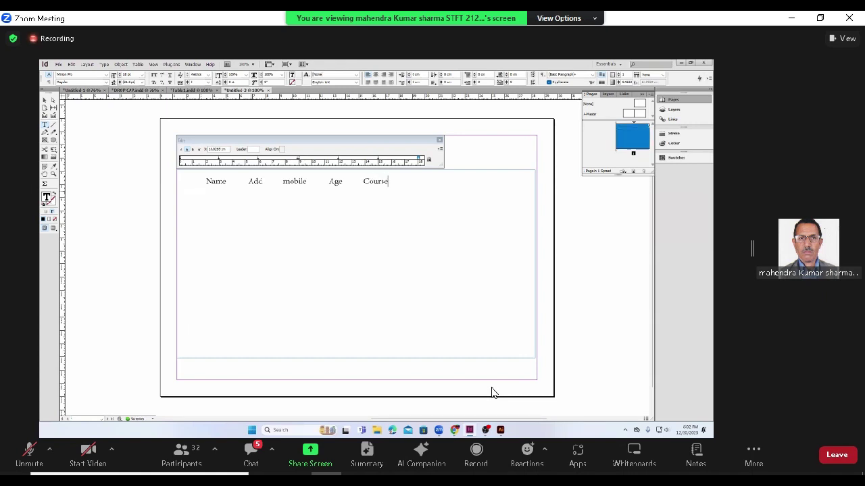
pyautogui.press('Tab')
pyautogui.write('Remarks')
pyautogui.press('Return')
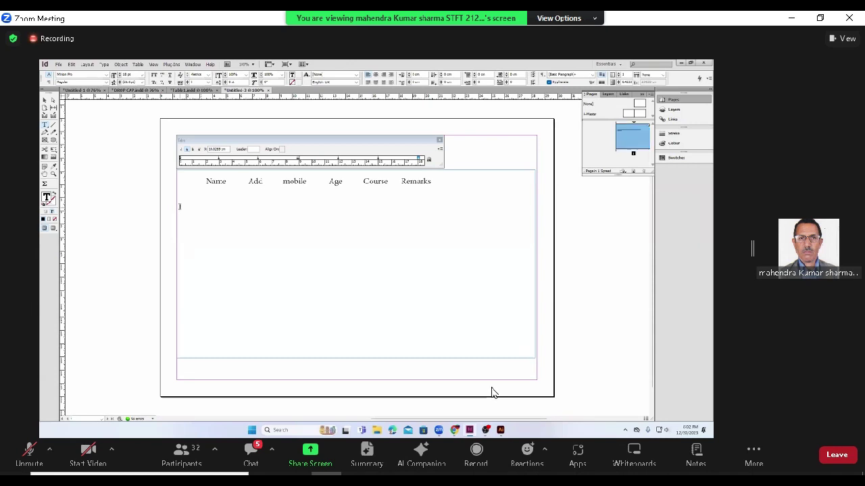
# Enter the first data row: a student's name, Palpa, a mobile number, age 50, course Adobe.
pyautogui.write('Bhupati')
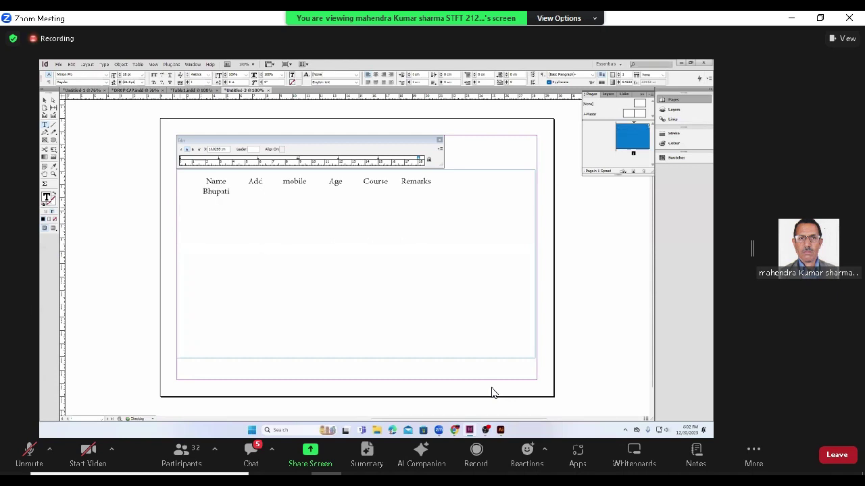
pyautogui.press('Tab')
pyautogui.write('Pa')
pyautogui.write('lpa')
pyautogui.press('Tab')
pyautogui.write('9850000')
pyautogui.press('Tab')
pyautogui.write('50')
pyautogui.press('Tab')
pyautogui.write('Adobe')
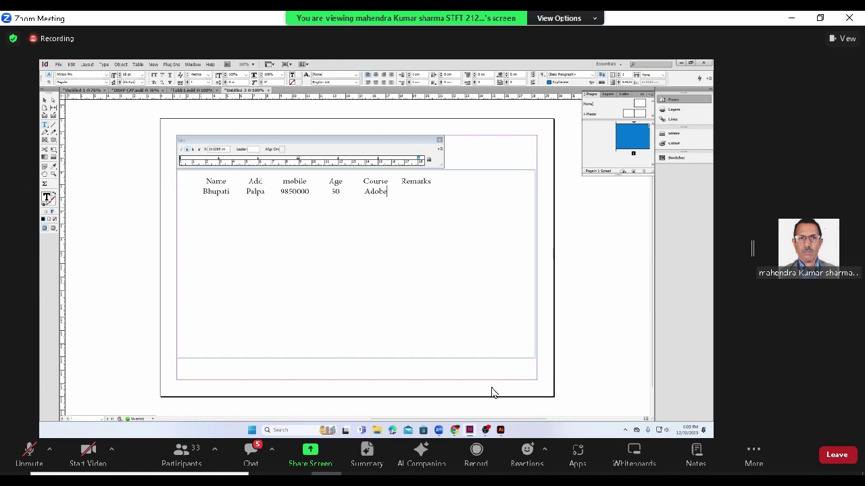
pyautogui.press('Return')
# Enter the second row: a student's name, Pokhara, a mobile number, age 48, course Adobe.
pyautogui.write('Ghanashyam')
pyautogui.write('Po')
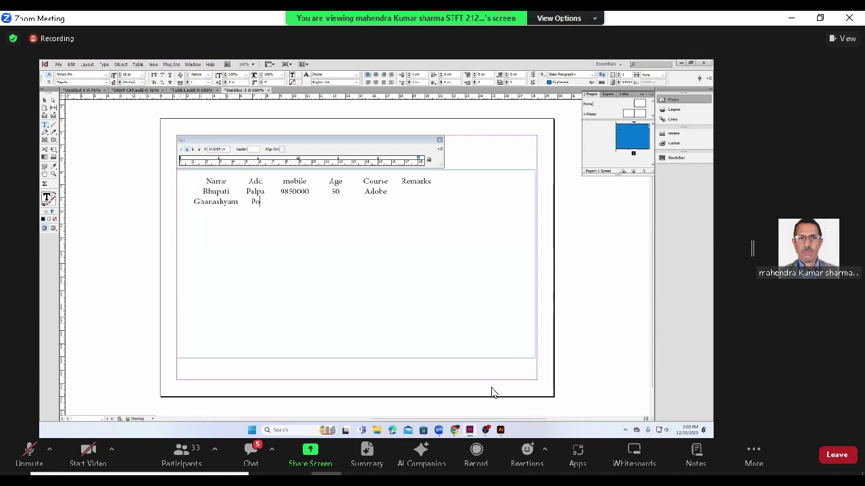
pyautogui.write('khara')
pyautogui.press('Tab')
pyautogui.write('98')
pyautogui.write('5004')
pyautogui.press('Tab')
pyautogui.write('48 ')
pyautogui.write('Adobe')
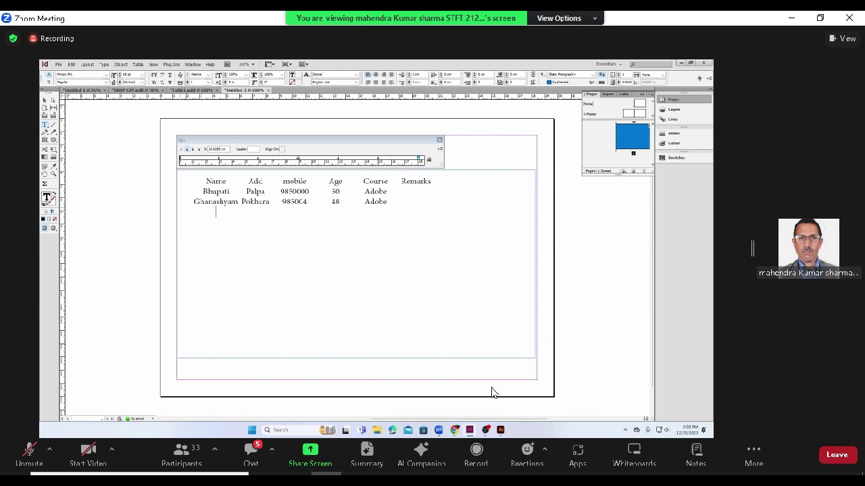
# Enter the third row: a student's name, Bardiya, a mobile number, age 45, course Adobe.
pyautogui.write('Pravat')
pyautogui.press('Tab')
pyautogui.write('Bardiya')
pyautogui.press('Tab')
pyautogui.write('984500')
pyautogui.press('Tab')
pyautogui.write('45')
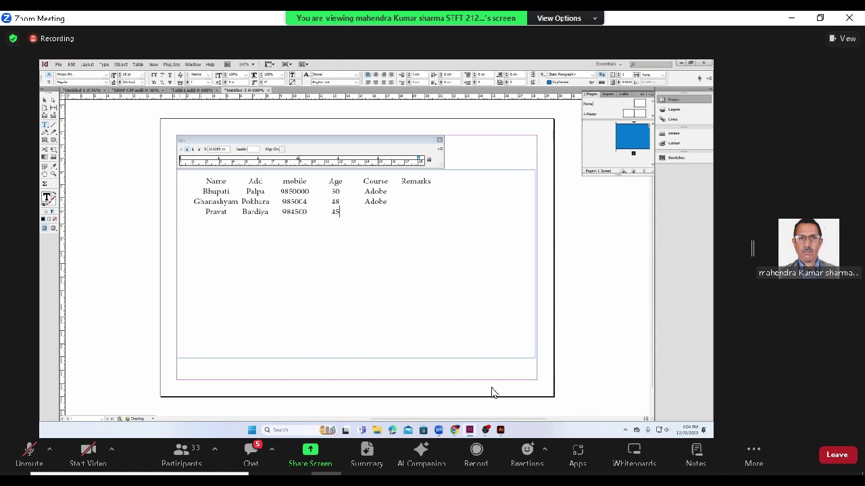
pyautogui.press('Tab')
pyautogui.write('Adobe')
pyautogui.press('Down')
# Enter the fourth row: a student's name, Dailekh, a mobile number, age 57, course Graphic Design.
pyautogui.write('Mahendra')
pyautogui.press('Tab')
pyautogui.write('Dai')
pyautogui.write('lekh')
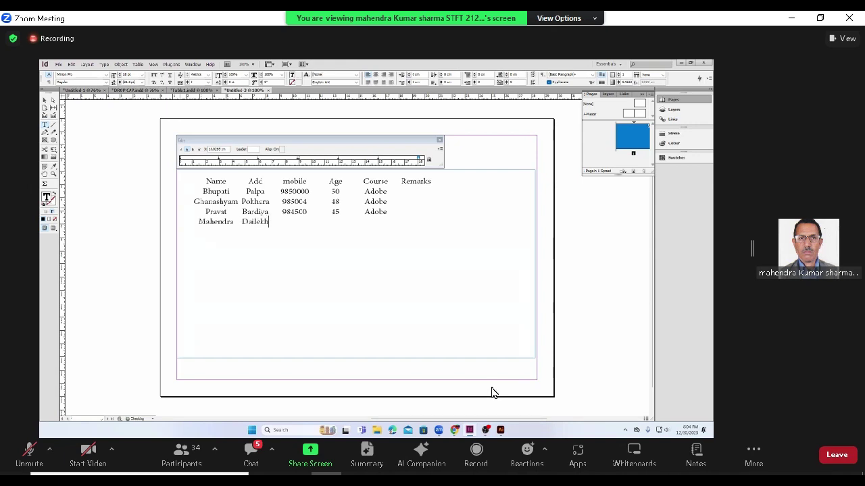
pyautogui.press('Tab')
pyautogui.press('Tab')
pyautogui.write('5')
pyautogui.write('7')
pyautogui.press('Tab')
pyautogui.write('Graphic')
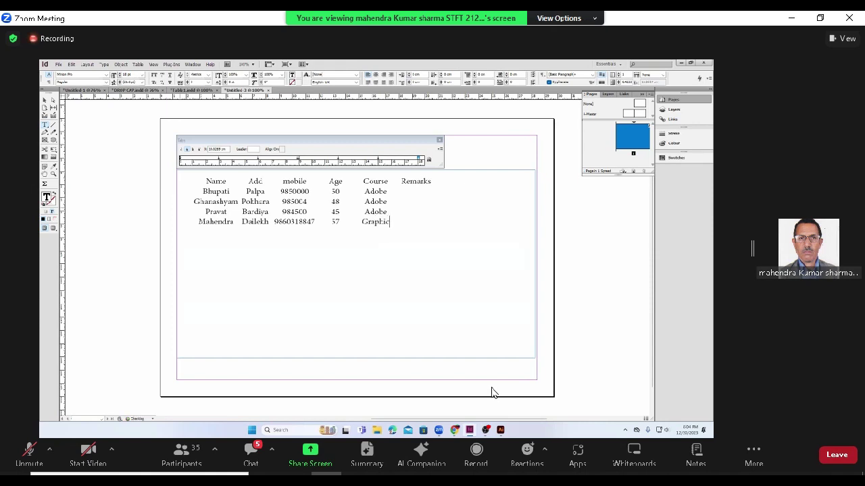
pyautogui.write(' Design')
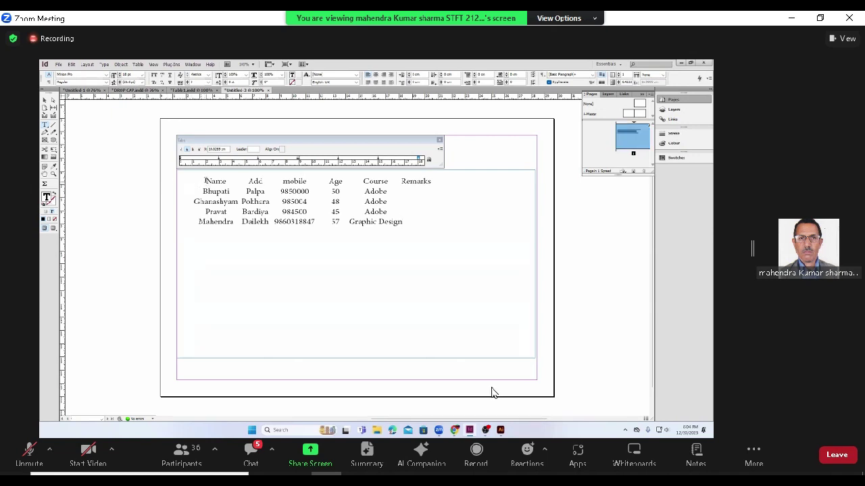
# Bold the header row text from Name to Remarks.
pyautogui.moveTo(206, 181); pyautogui.dragTo(431, 184)
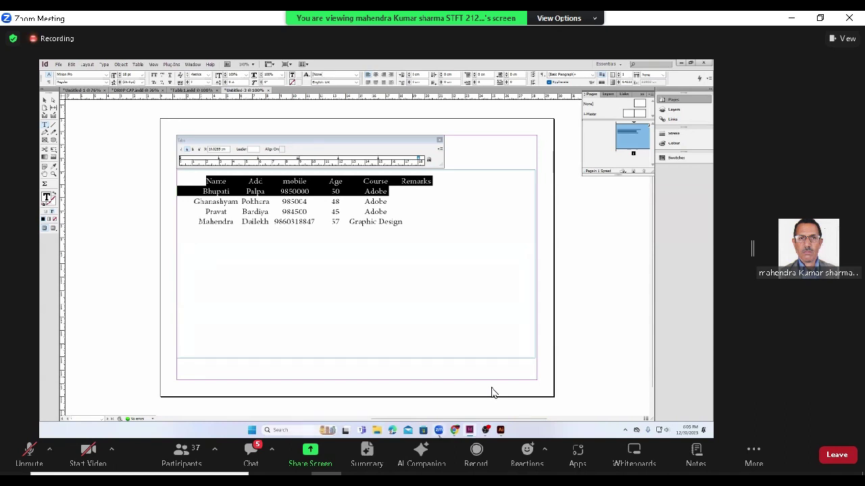
pyautogui.click(463, 223)
pyautogui.moveTo(206, 181); pyautogui.dragTo(439, 183)
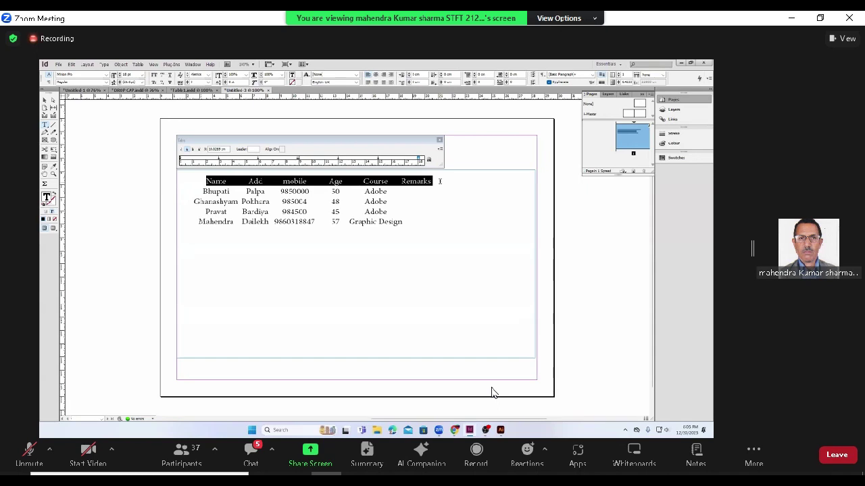
pyautogui.hotkey('ctrl', 'shift', 'b')
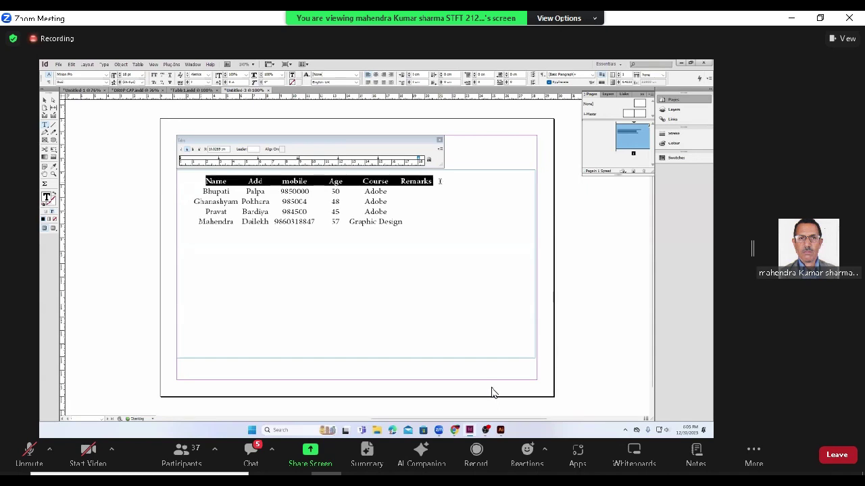
# Colour the header row text magenta, then select the data rows below it.
pyautogui.click(443, 190)
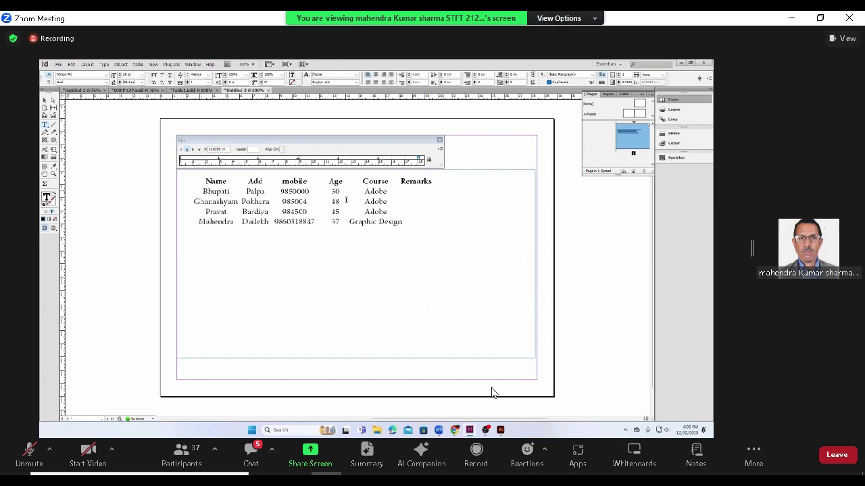
pyautogui.moveTo(206, 181); pyautogui.dragTo(445, 181)
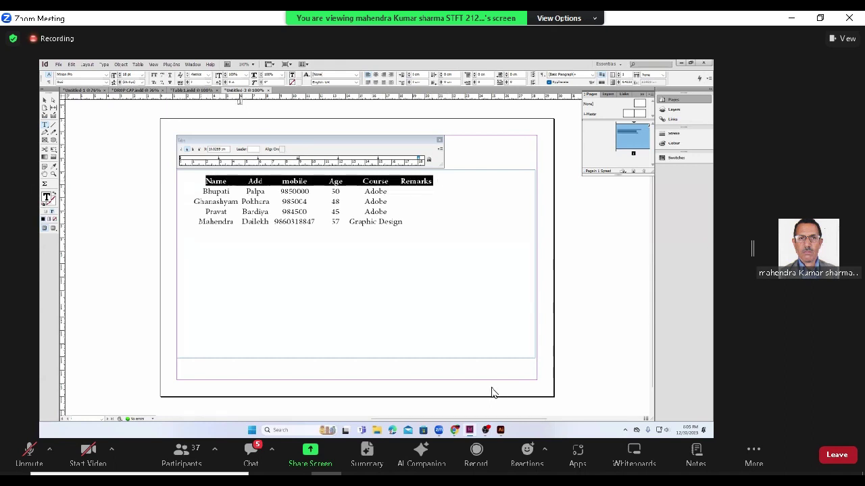
pyautogui.click(300, 76)
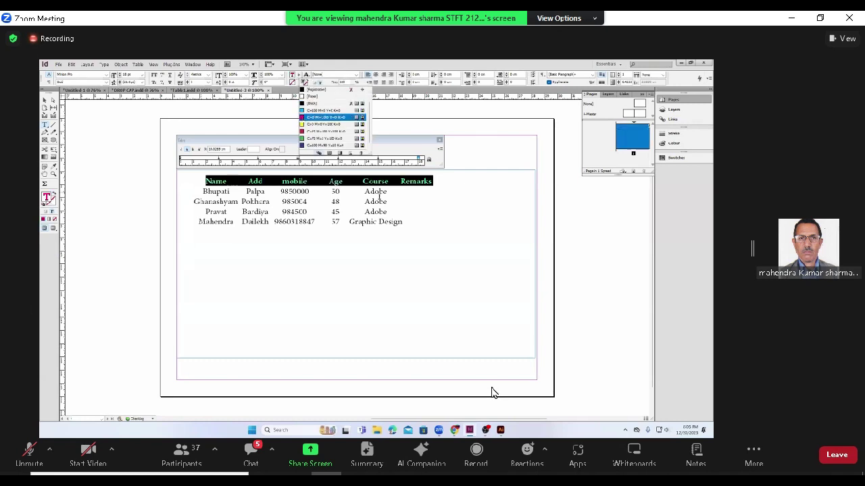
pyautogui.click(305, 118)
pyautogui.moveTo(202, 191); pyautogui.dragTo(412, 231)
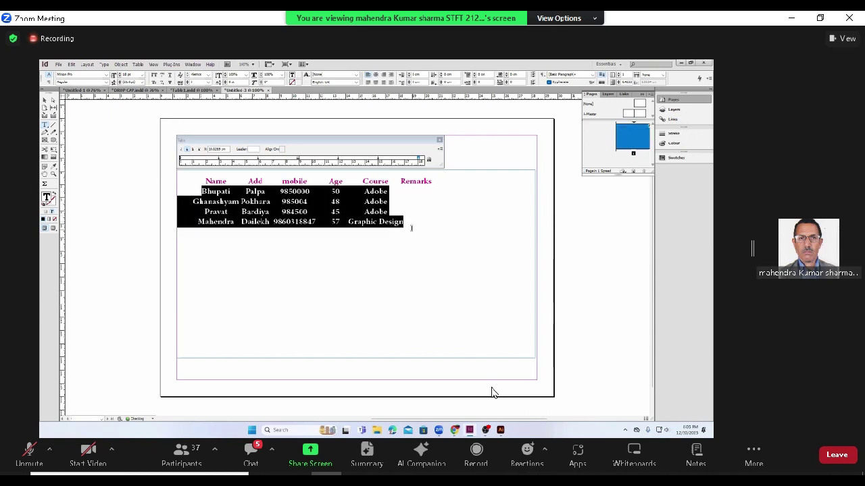
pyautogui.click(418, 226)
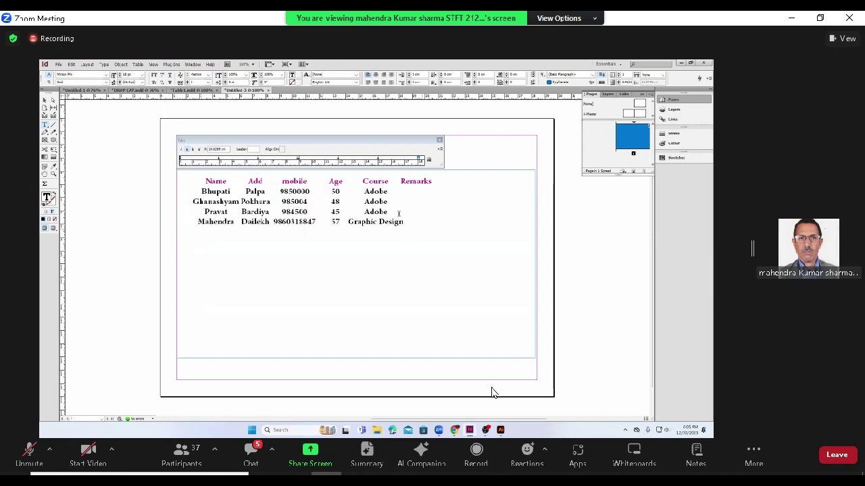
# Colour the Bhupati row text cyan.
pyautogui.moveTo(203, 191); pyautogui.dragTo(465, 192)
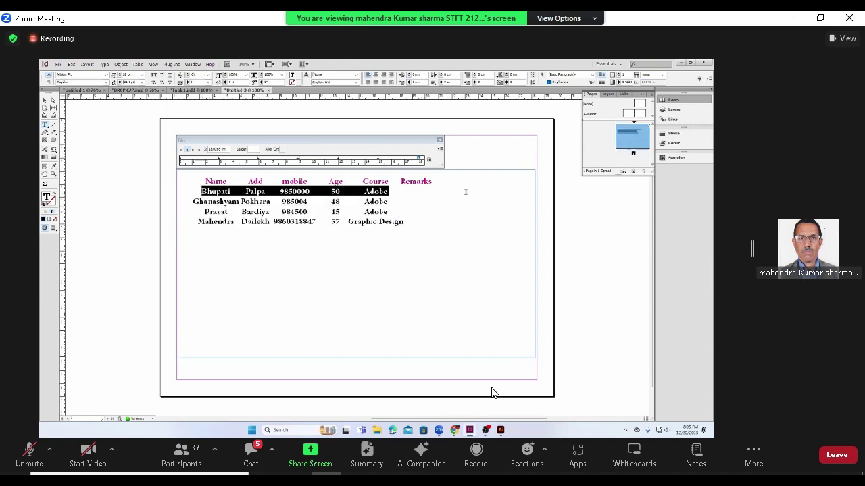
pyautogui.click(301, 78)
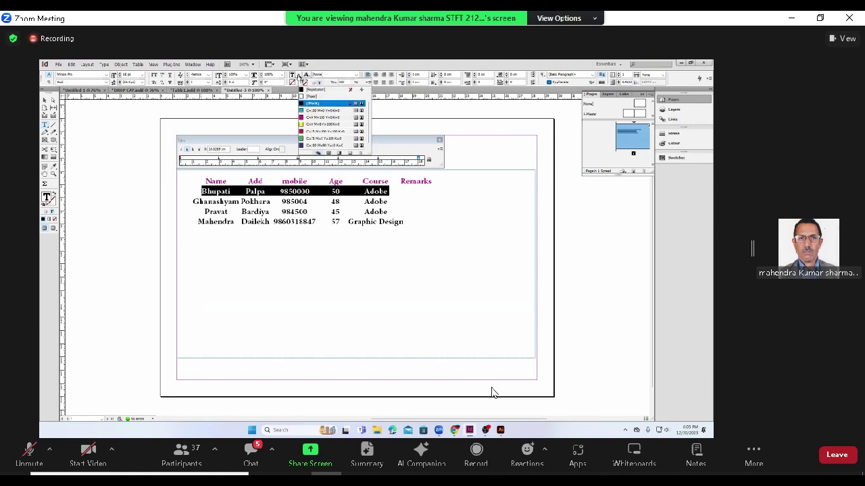
pyautogui.click(323, 110)
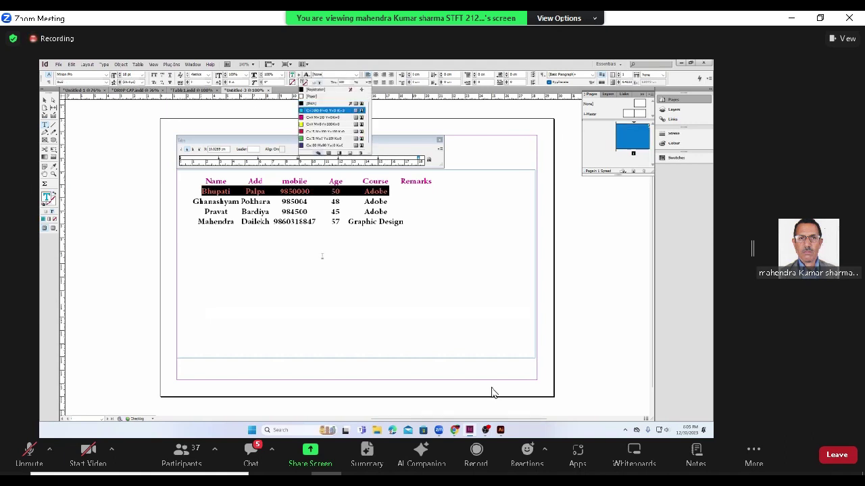
pyautogui.click(421, 257)
# Select the Ghanashyam row and open the text colour swatches.
pyautogui.moveTo(194, 202); pyautogui.dragTo(391, 202)
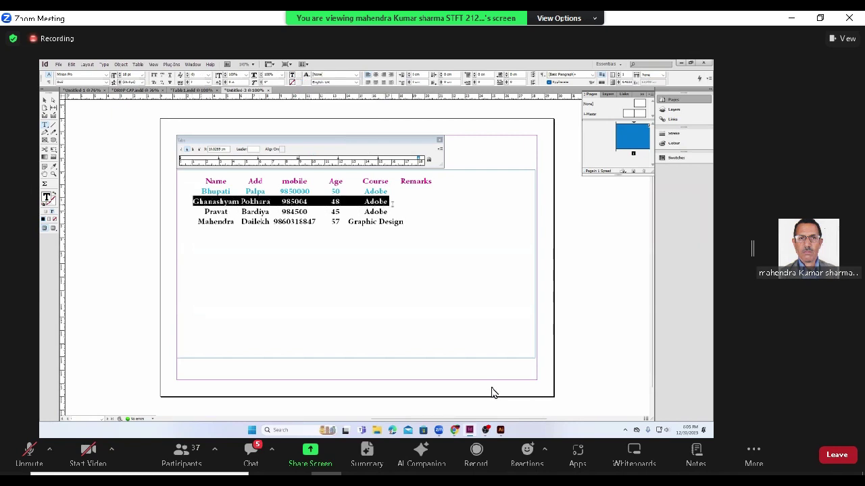
pyautogui.click(390, 203)
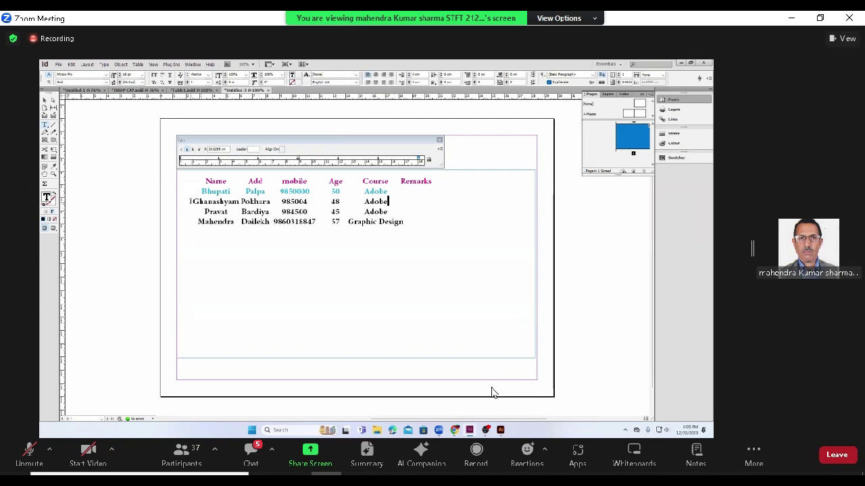
pyautogui.moveTo(193, 201); pyautogui.dragTo(390, 201)
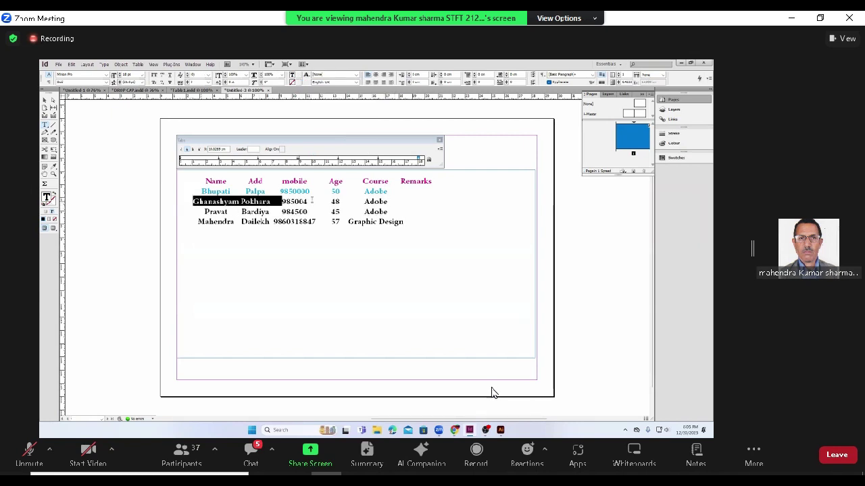
pyautogui.click(298, 78)
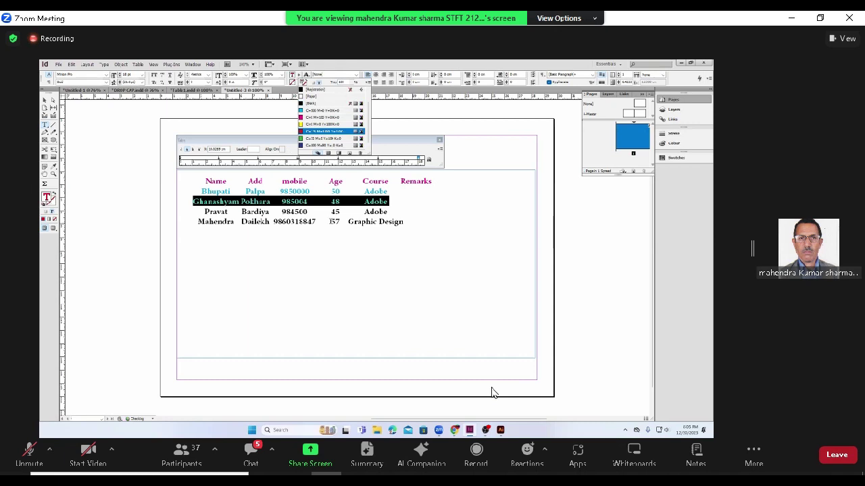
pyautogui.press('Home')
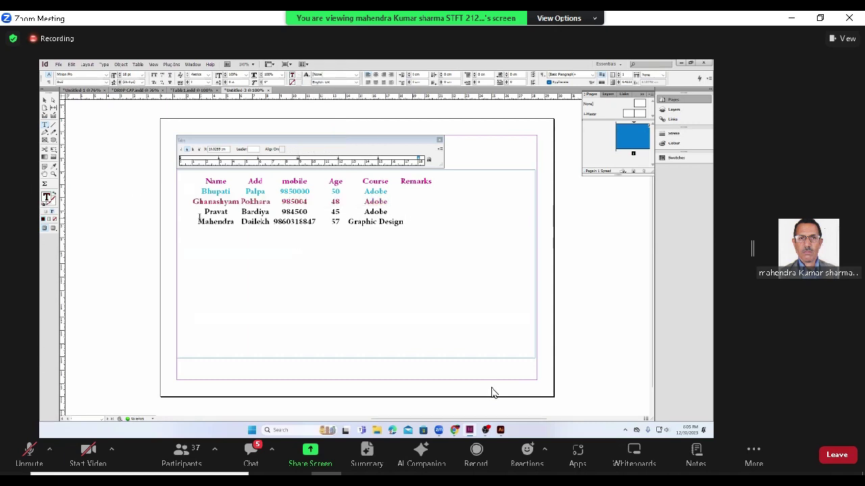
# Colour the Pravat row text dark blue.
pyautogui.moveTo(206, 212); pyautogui.dragTo(417, 211)
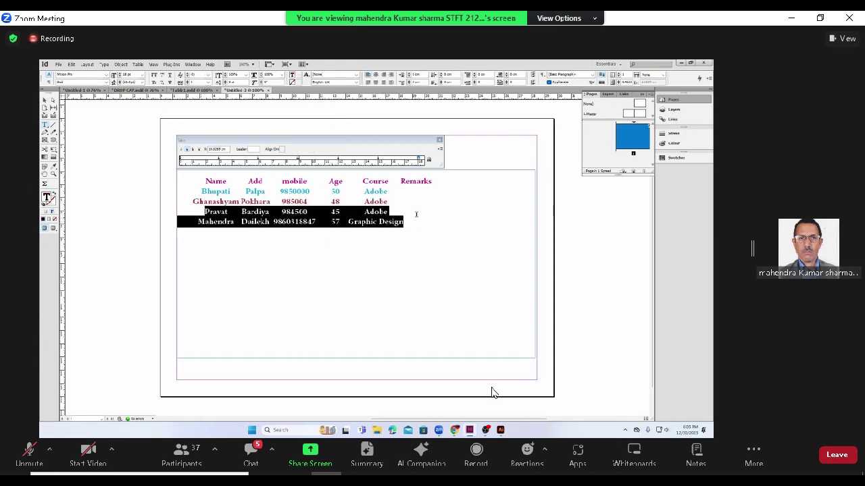
pyautogui.click(299, 78)
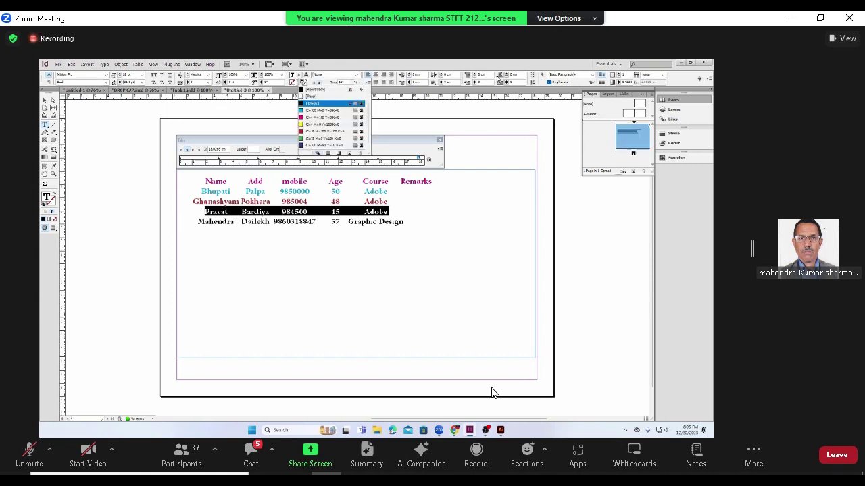
pyautogui.click(453, 229)
# Colour the Mahendra row text green and deselect to check it.
pyautogui.moveTo(196, 222); pyautogui.dragTo(403, 222)
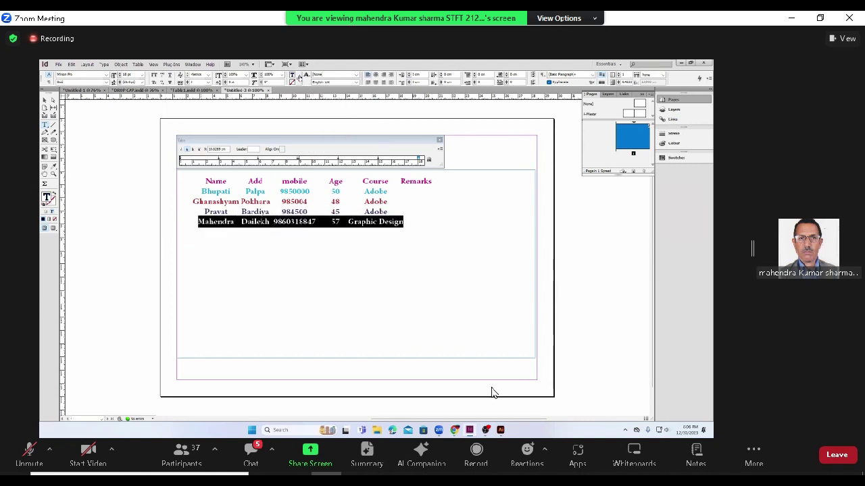
pyautogui.click(302, 82)
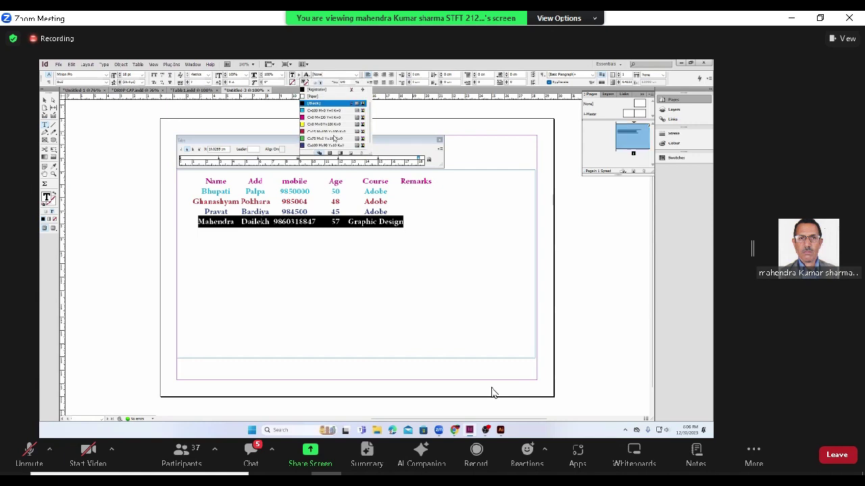
pyautogui.click(305, 141)
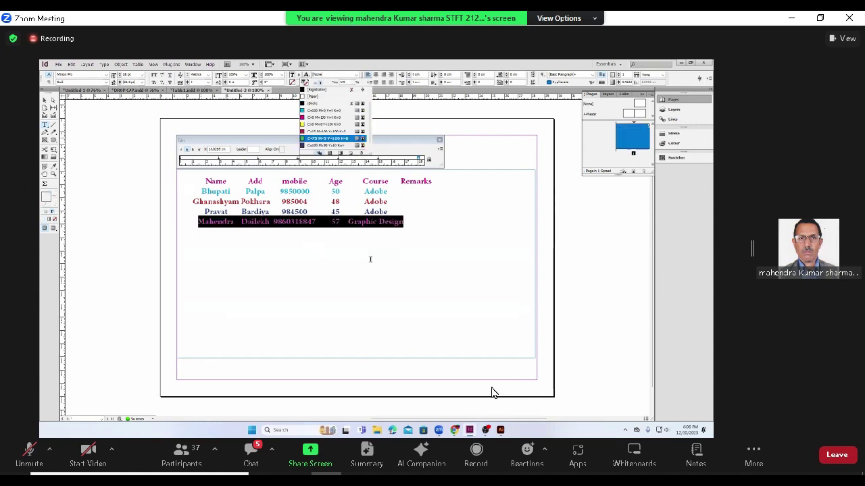
pyautogui.click(348, 271)
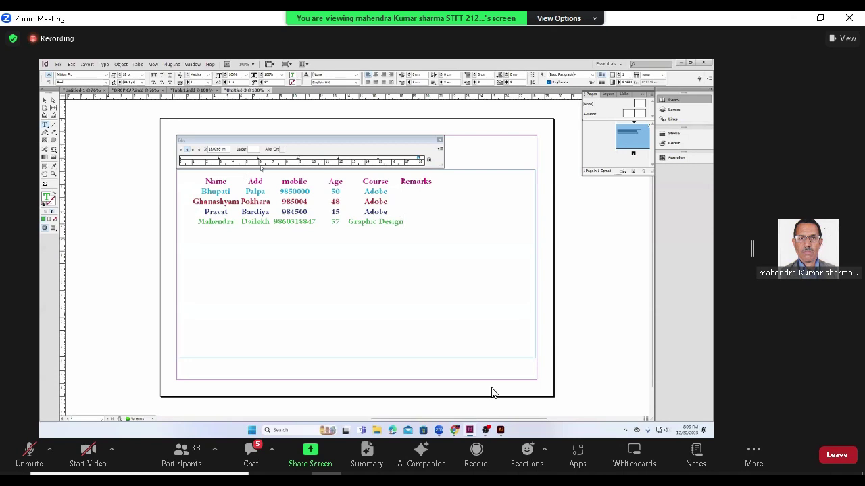
# Clear all tab stops from the last row, close the tab ruler, and select the whole list.
pyautogui.click(440, 150)
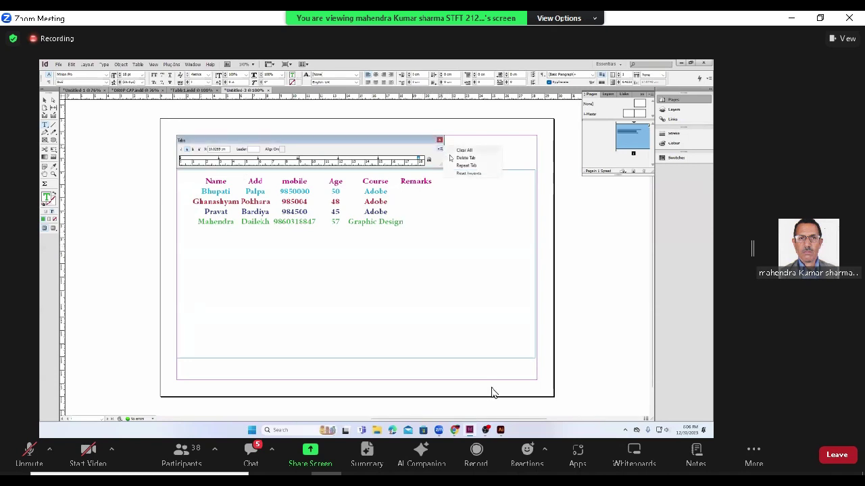
pyautogui.click(452, 150)
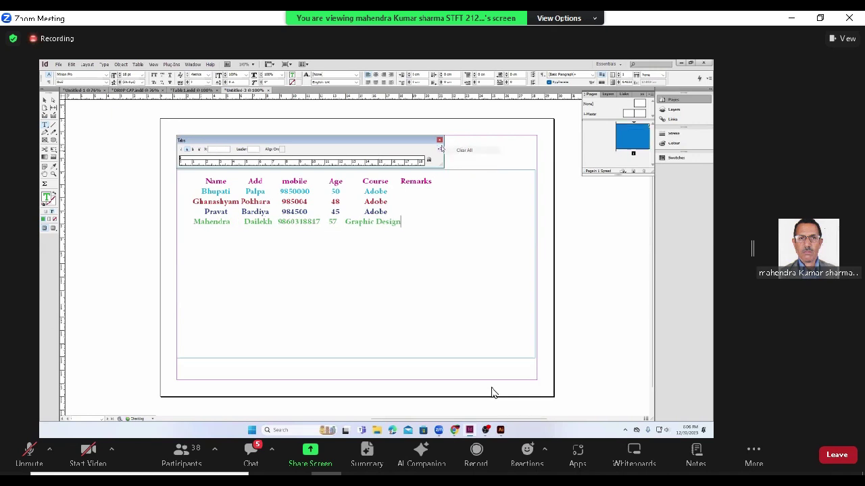
pyautogui.hotkey('ctrl', 'shift', 't')
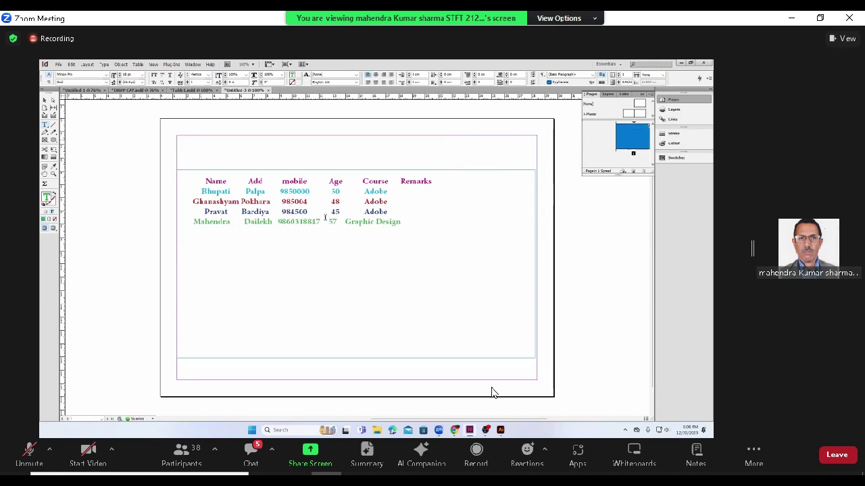
pyautogui.moveTo(205, 181); pyautogui.dragTo(494, 240)
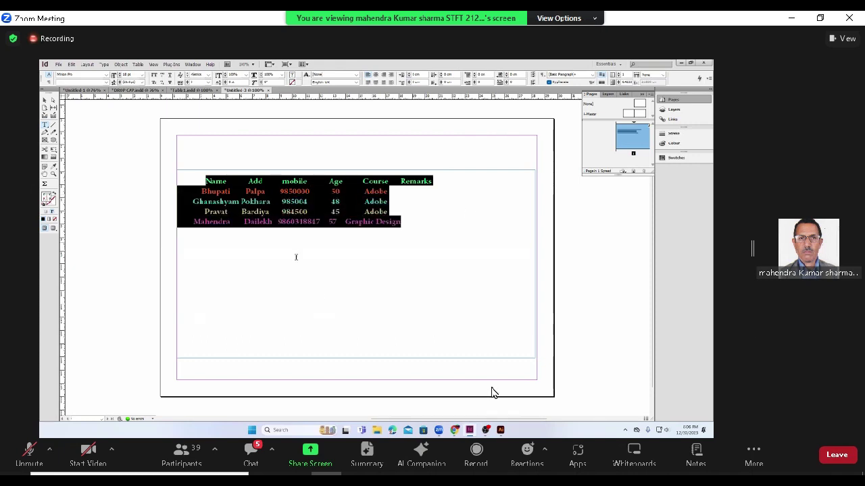
# Delete the selected student list, leaving the frame empty.
pyautogui.press('Delete')
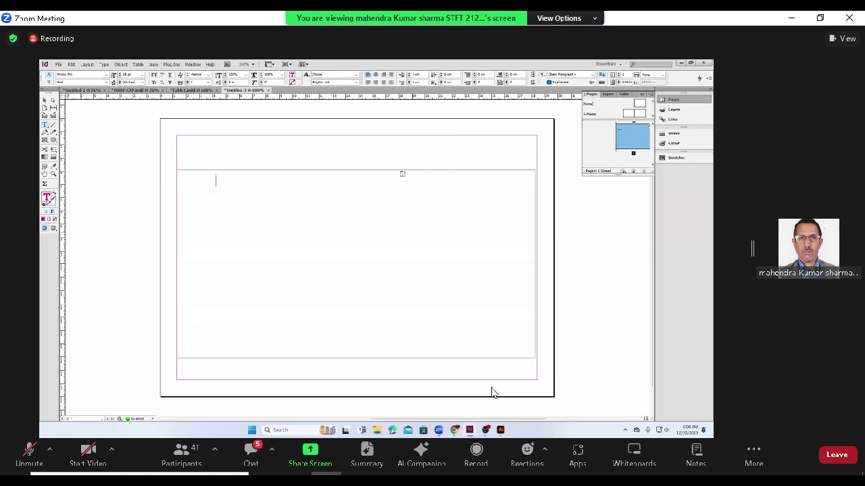
# Insert a table with 15 body rows and 10 columns in the [Basic Table] style.
pyautogui.click(139, 65)
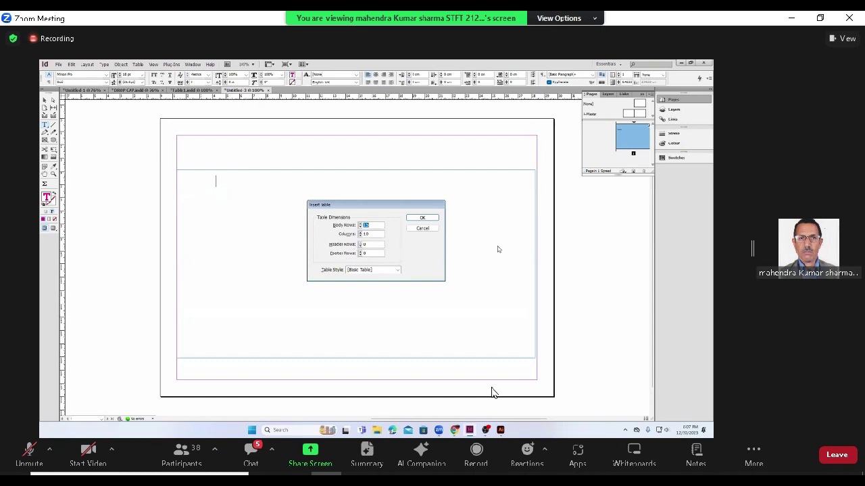
pyautogui.click(398, 270)
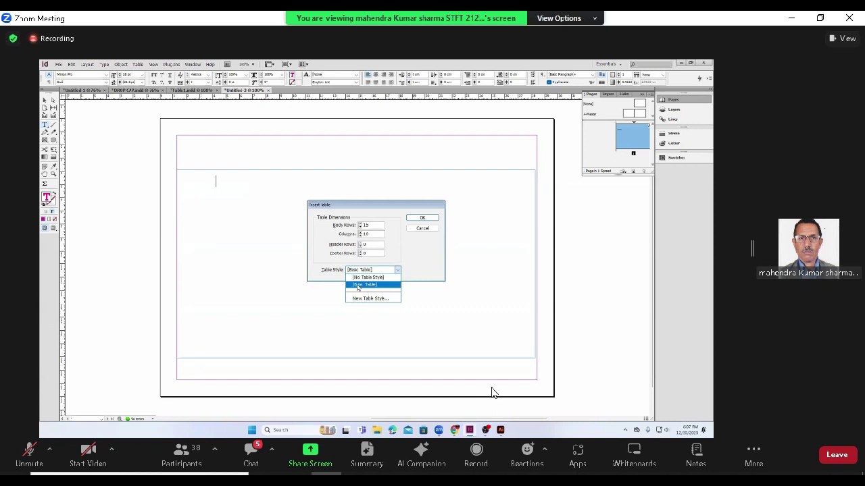
pyautogui.click(359, 286)
pyautogui.click(423, 217)
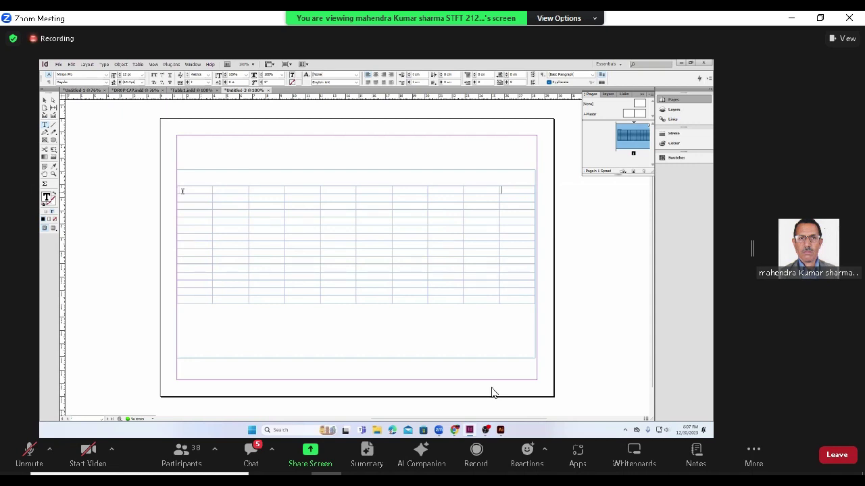
# Narrow the first table column and widen the second, third and fourth columns.
pyautogui.press('Down')
pyautogui.press('Down')
pyautogui.press('Down')
pyautogui.press('Up')
pyautogui.press('Up')
pyautogui.press('Up')
pyautogui.press('Up')
pyautogui.press('Up')
pyautogui.press('Up')
pyautogui.press('Up')
pyautogui.press('Up')
pyautogui.press('Up')
pyautogui.press('Up')
pyautogui.press('Up')
pyautogui.press('Up')
pyautogui.press('Up')
pyautogui.press('Left')
pyautogui.press('Left')
pyautogui.press('Left')
pyautogui.press('Left')
pyautogui.press('Left')
pyautogui.press('Left')
pyautogui.moveTo(212, 191); pyautogui.dragTo(196, 195)
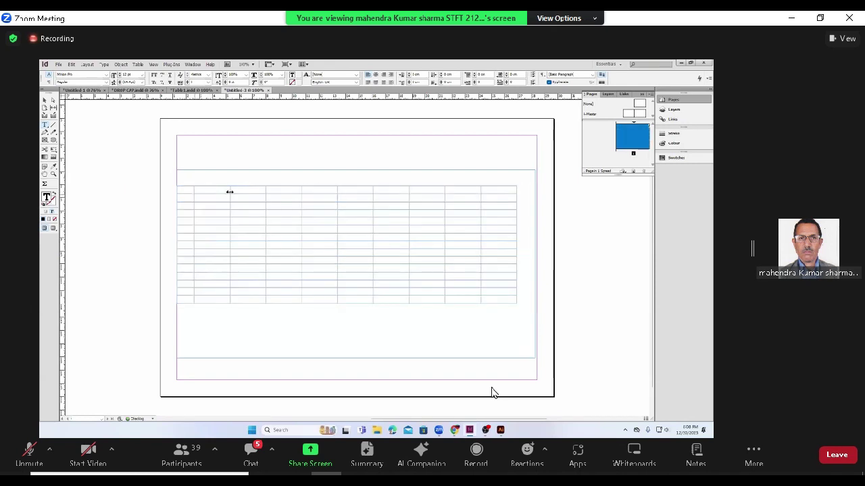
pyautogui.moveTo(250, 195); pyautogui.dragTo(257, 194)
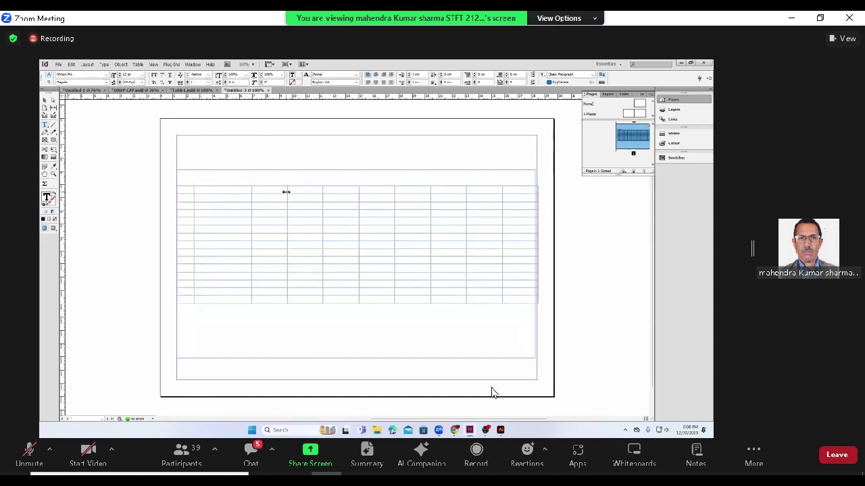
pyautogui.moveTo(291, 193); pyautogui.dragTo(342, 191)
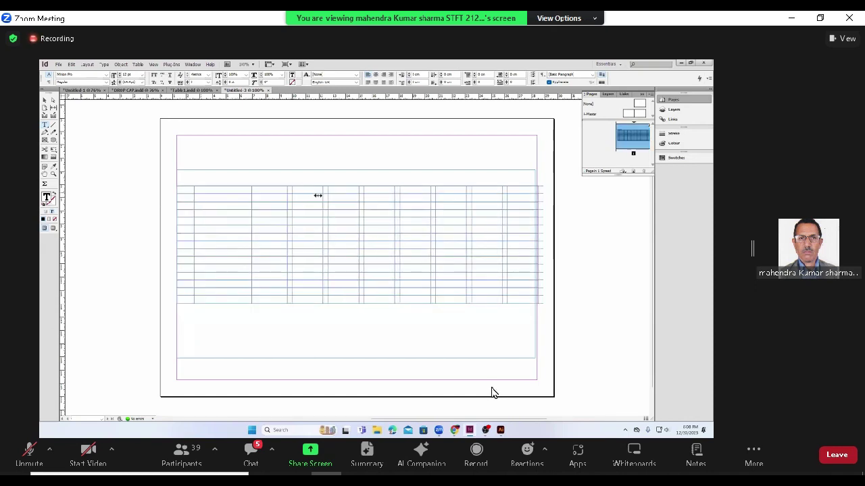
pyautogui.moveTo(342, 191); pyautogui.dragTo(541, 192)
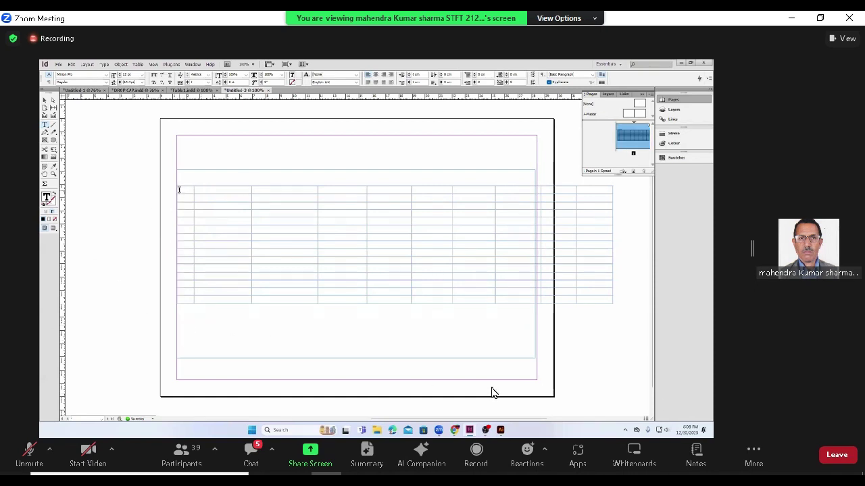
# Choose a Devanagari font and type Nepali headings such as 'कक्ष' and 'ग्राम नाम' across the header cells.
pyautogui.click(107, 75)
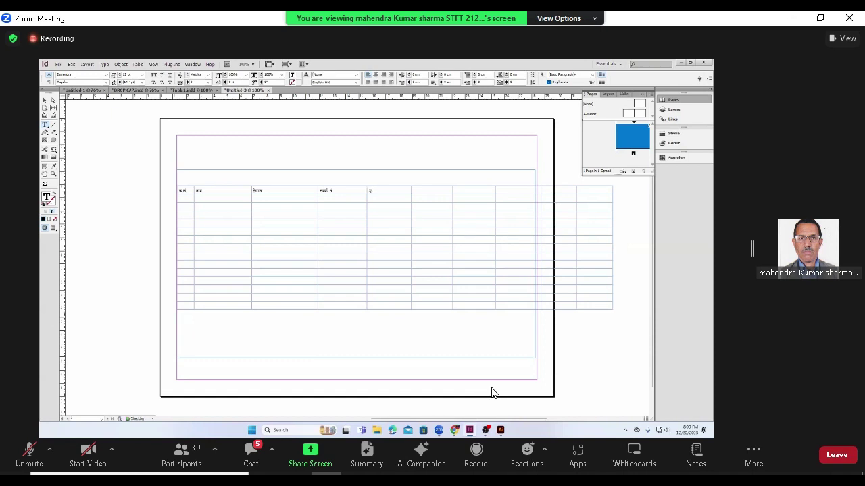
pyautogui.write('पस')
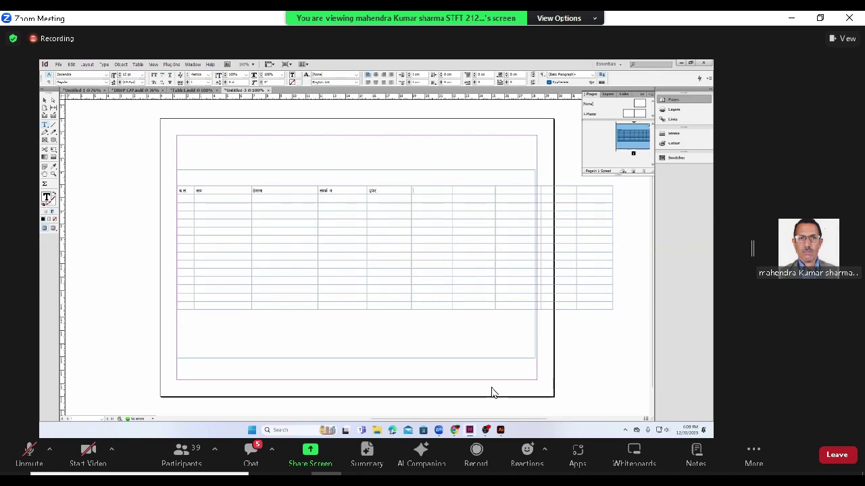
pyautogui.write('कक्षा')
pyautogui.press('Tab')
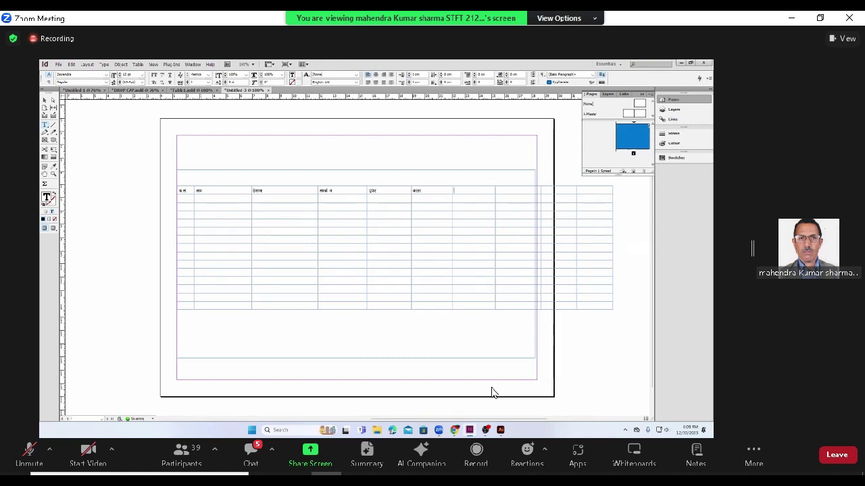
pyautogui.write('स')
pyautogui.write(' न')
pyautogui.write('बं')
pyautogui.write('च')
pyautogui.write(' का नाम')
pyautogui.press('Tab')
pyautogui.write('ग्राम ')
pyautogui.write('नाम')
pyautogui.press('Tab')
pyautogui.write('प')
pyautogui.write('फ')
pyautogui.write('कि')
# Fill the header row cells with the C=100 cyan swatch.
pyautogui.click(180, 191)
pyautogui.moveTo(180, 191); pyautogui.dragTo(437, 192)
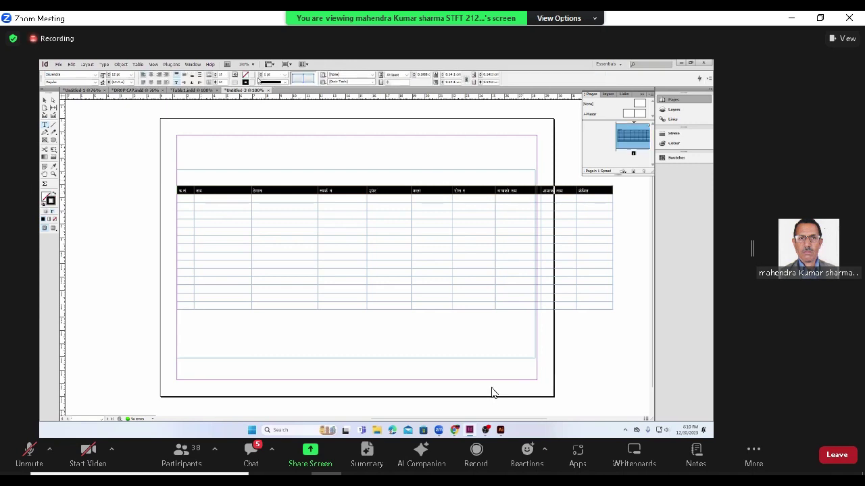
pyautogui.click(254, 81)
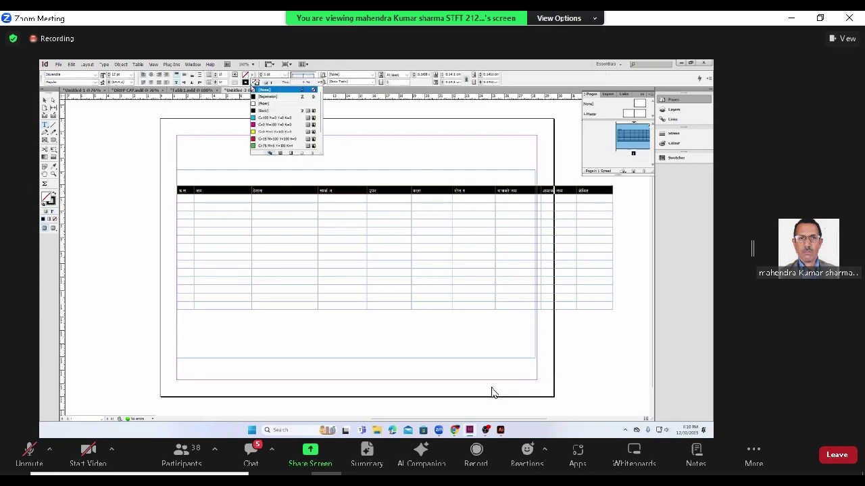
pyautogui.click(260, 118)
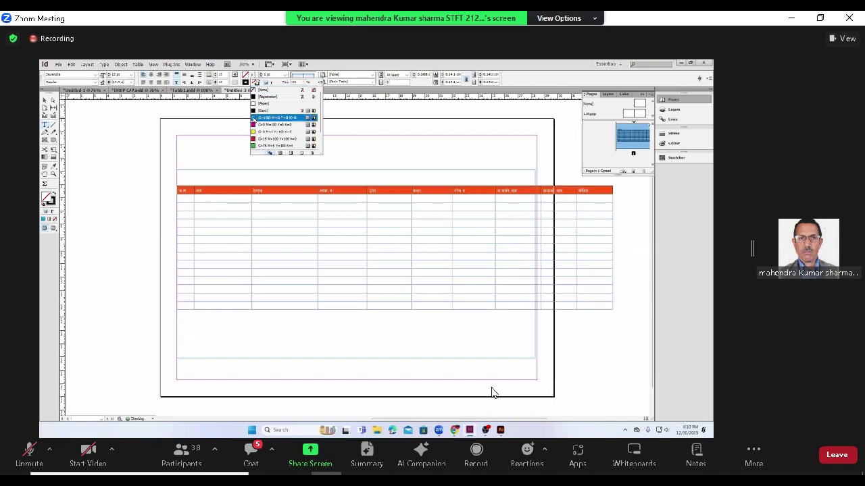
pyautogui.click(369, 156)
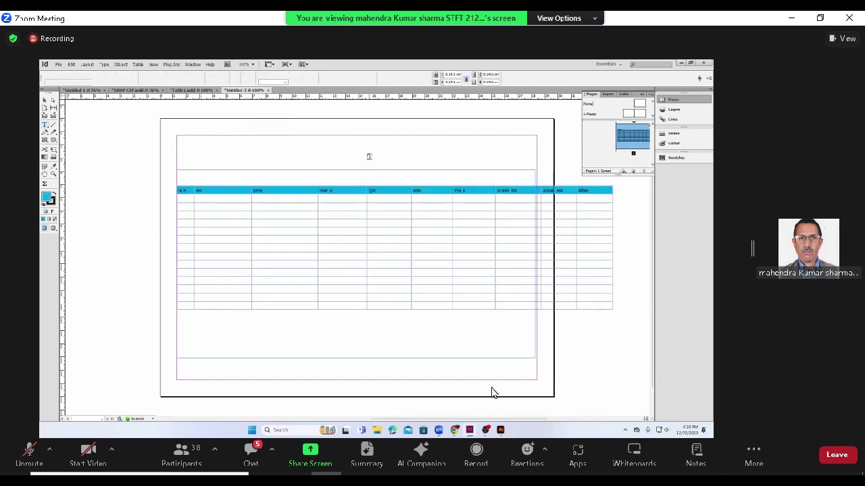
# Enter the numerals 1, 2 and 34 in the first column's top body cells.
pyautogui.click(201, 206)
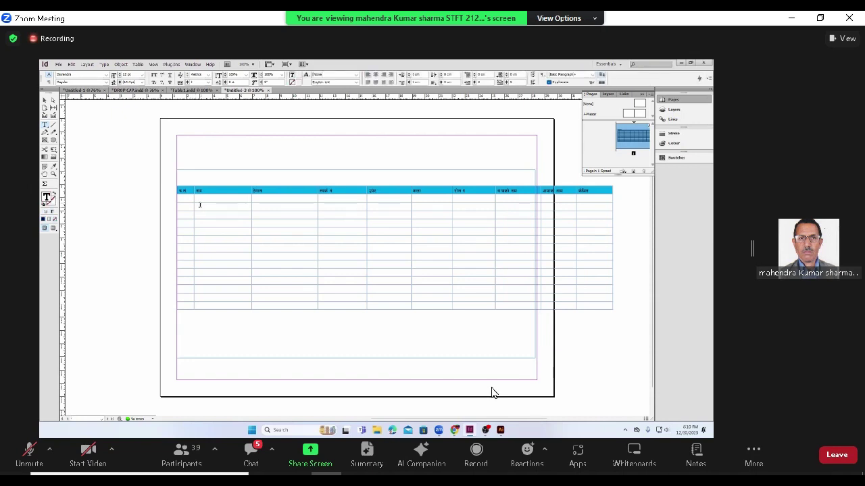
pyautogui.write('1')
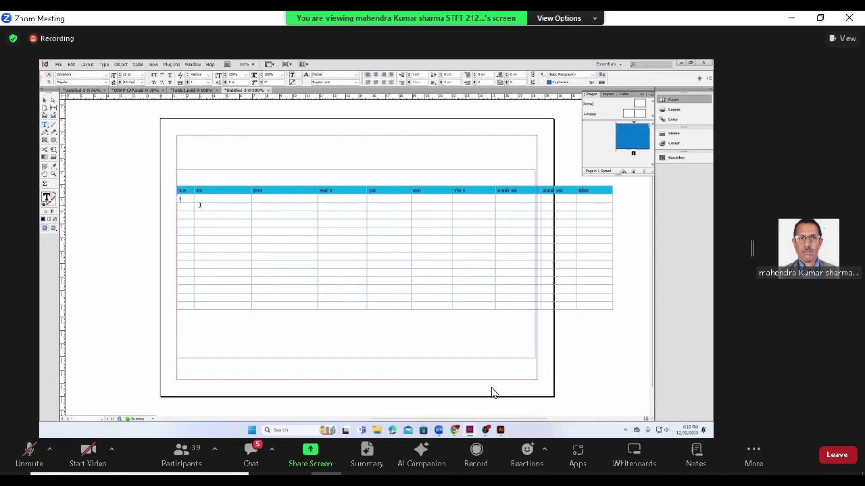
pyautogui.click(200, 204)
pyautogui.write('2')
pyautogui.press('Down')
pyautogui.write('3')
pyautogui.write('4')
# Continue numbering with ७, ८९ and १०, and make the first data row taller.
pyautogui.press('Down')
pyautogui.press('Down')
pyautogui.write('७')
pyautogui.press('Down')
pyautogui.write('८')
pyautogui.write('९')
pyautogui.press('Down')
pyautogui.write('१०')
pyautogui.click(220, 202)
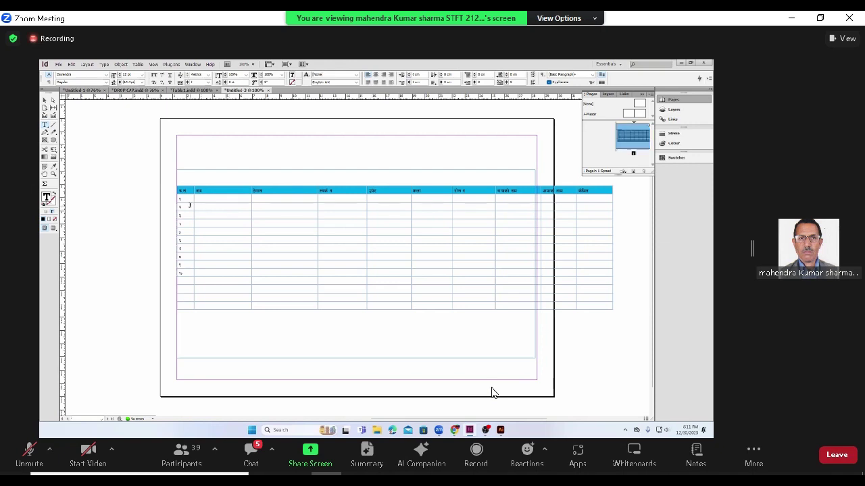
pyautogui.press('Return')
pyautogui.press('Return')
pyautogui.press('Return')
pyautogui.press('Return')
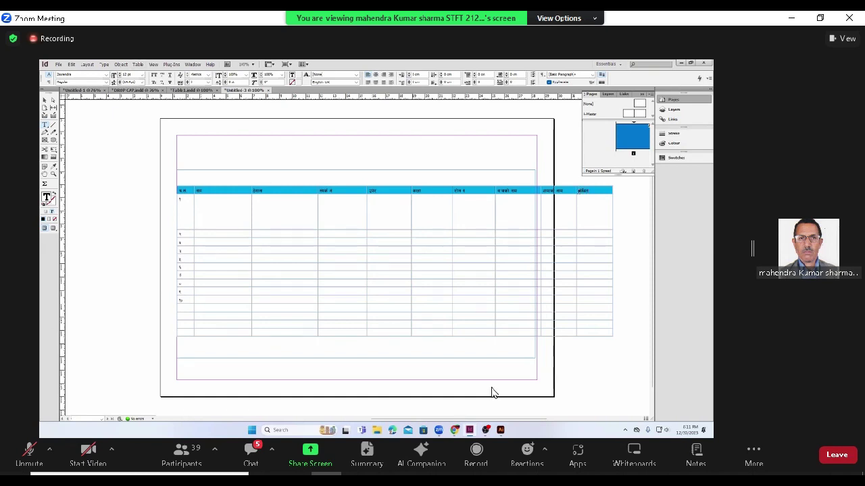
# Clear the last header cell's label and dismiss the stray Rectangle size prompt.
pyautogui.moveTo(578, 191); pyautogui.dragTo(588, 191)
pyautogui.press('Escape')
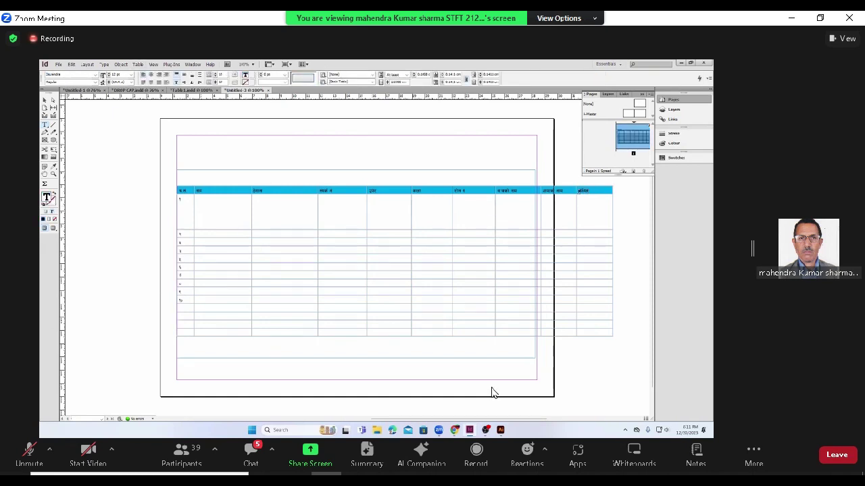
pyautogui.moveTo(576, 191); pyautogui.dragTo(588, 192)
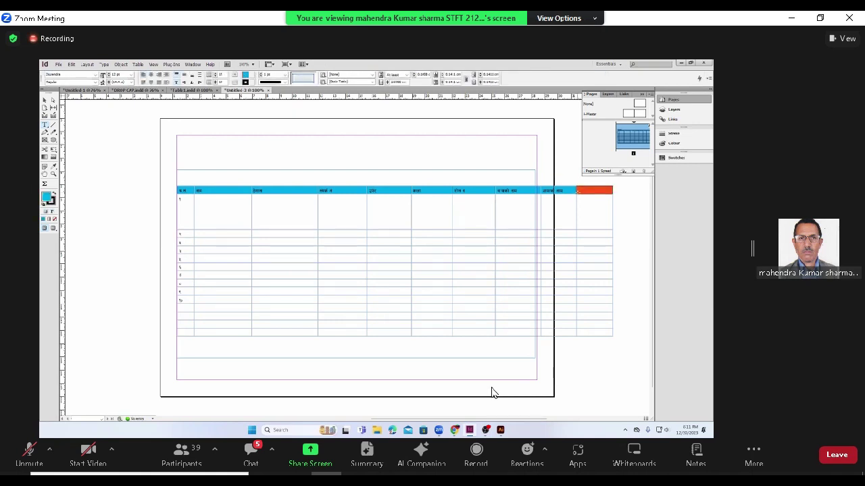
pyautogui.press('Escape')
pyautogui.press('Escape')
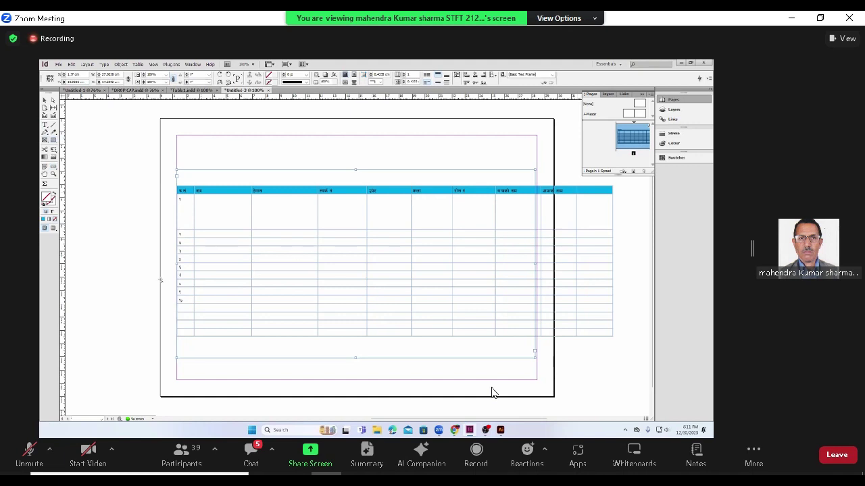
pyautogui.click(586, 211)
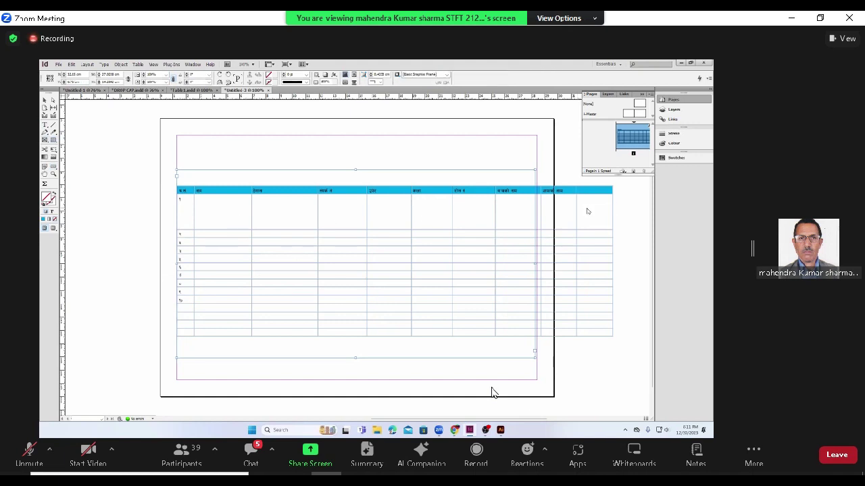
pyautogui.press('Escape')
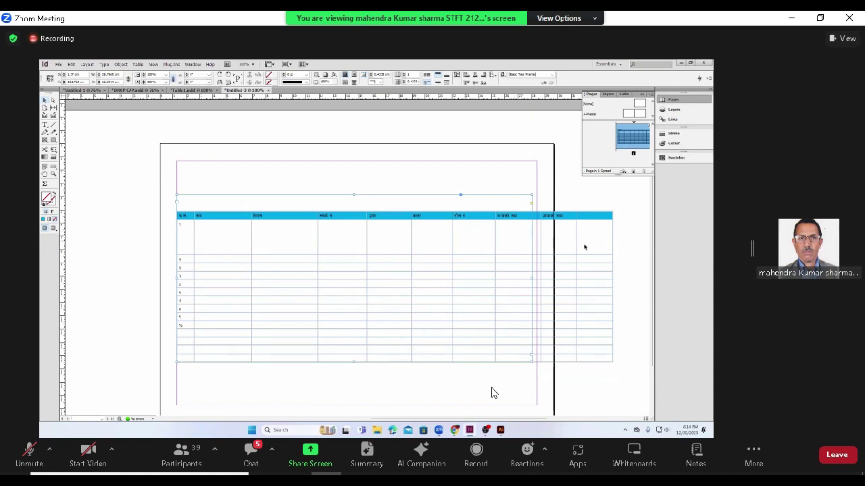
pyautogui.scroll(-2, 586, 271)
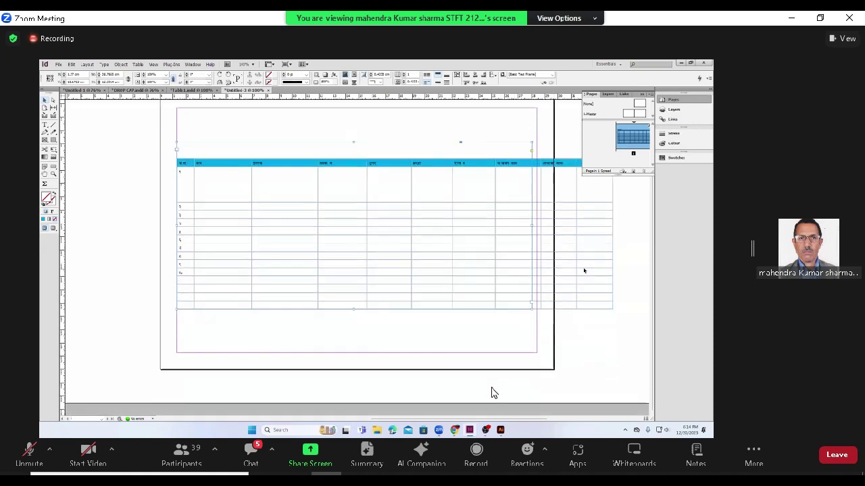
pyautogui.scroll(2, 596, 293)
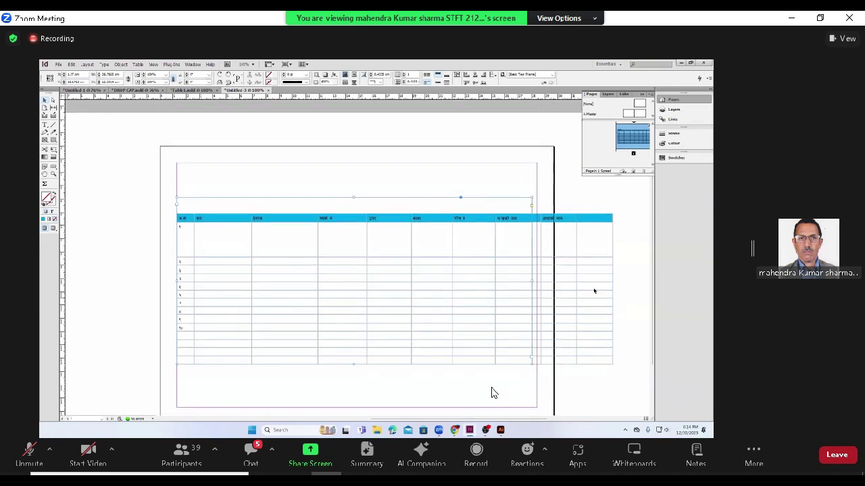
pyautogui.click(538, 193)
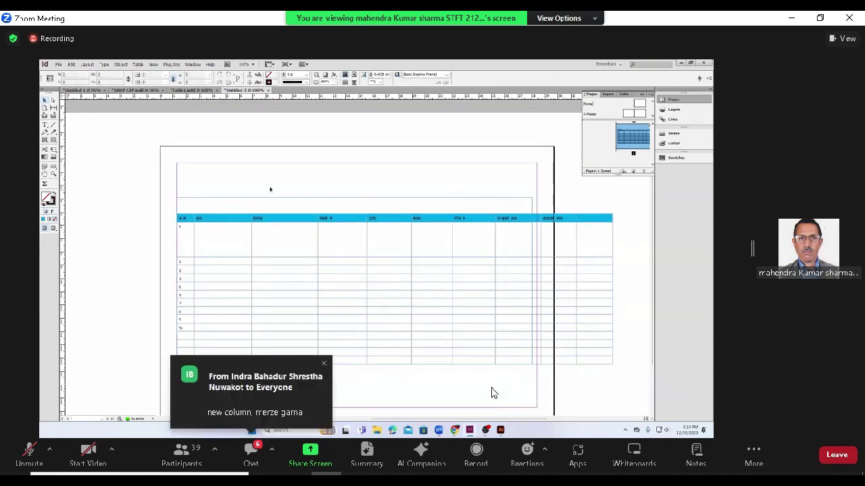
pyautogui.click(527, 220)
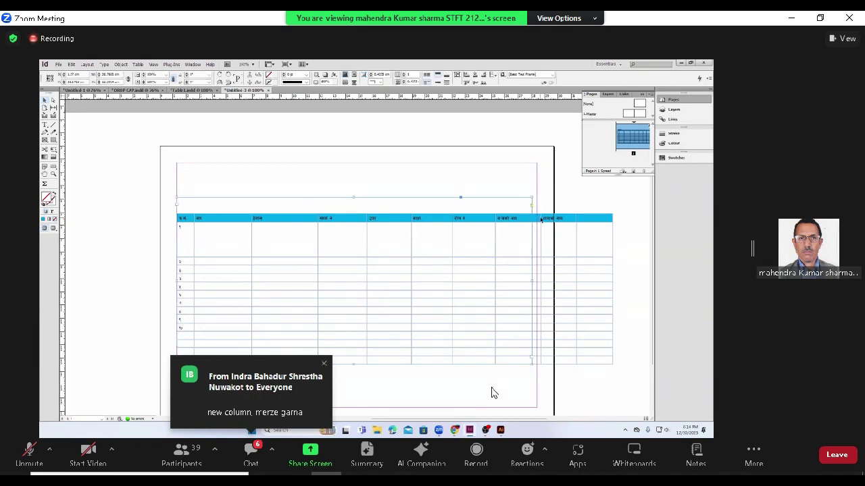
pyautogui.click(45, 126)
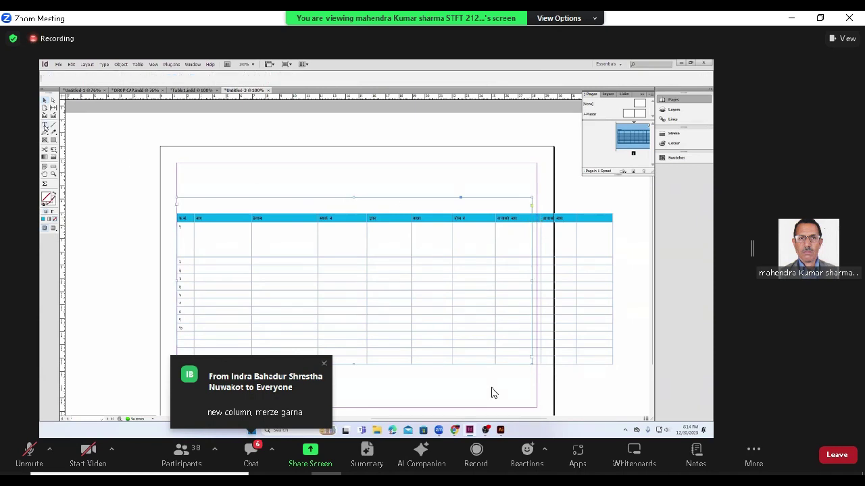
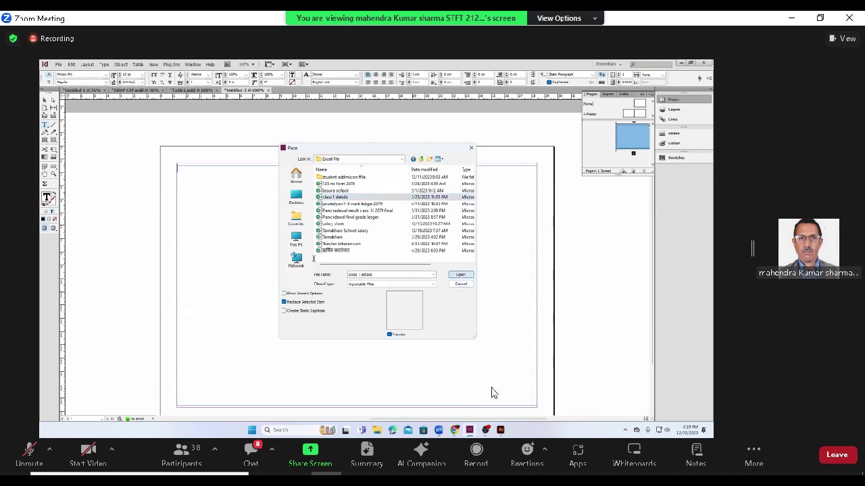
# Place the class 1 details spreadsheet as plain text in the empty frame at the top-left.
pyautogui.hotkey('ctrl', 'v')
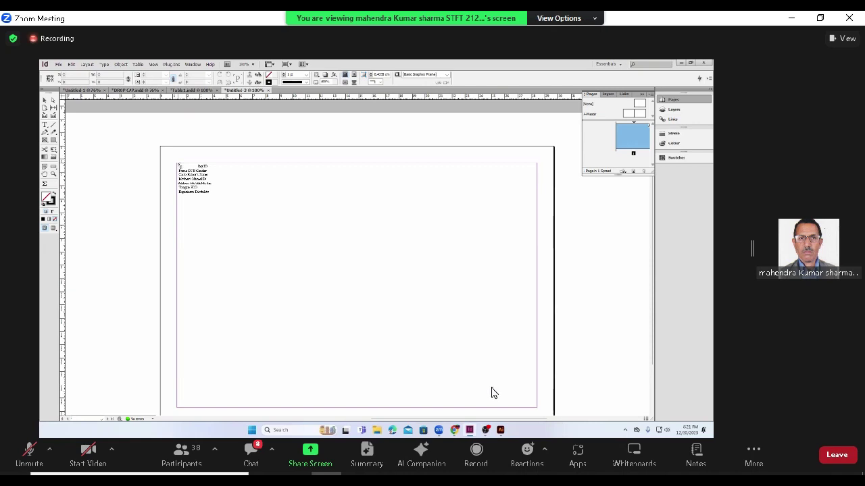
# Re-place the student data as a formatted table and stretch its frame across the page.
pyautogui.hotkey('ctrl', 'shift', 'p')
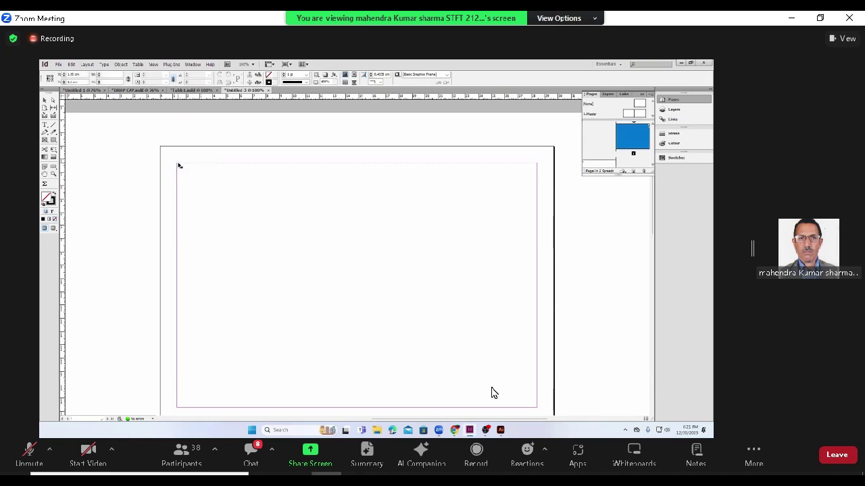
pyautogui.hotkey('ctrl', 'v')
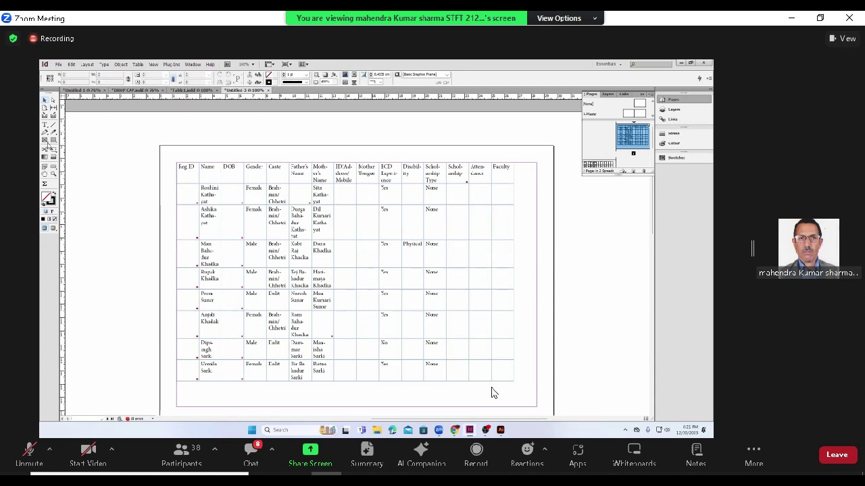
pyautogui.click(45, 125)
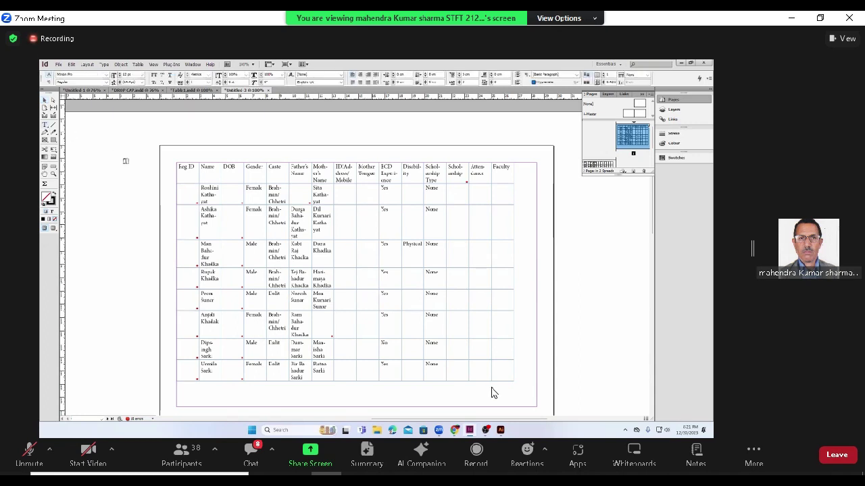
pyautogui.press('m')
pyautogui.click(205, 181)
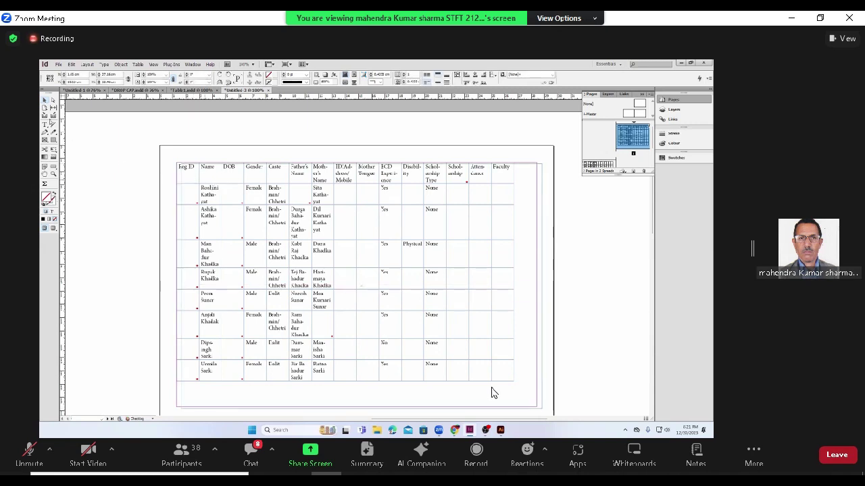
pyautogui.click(51, 130)
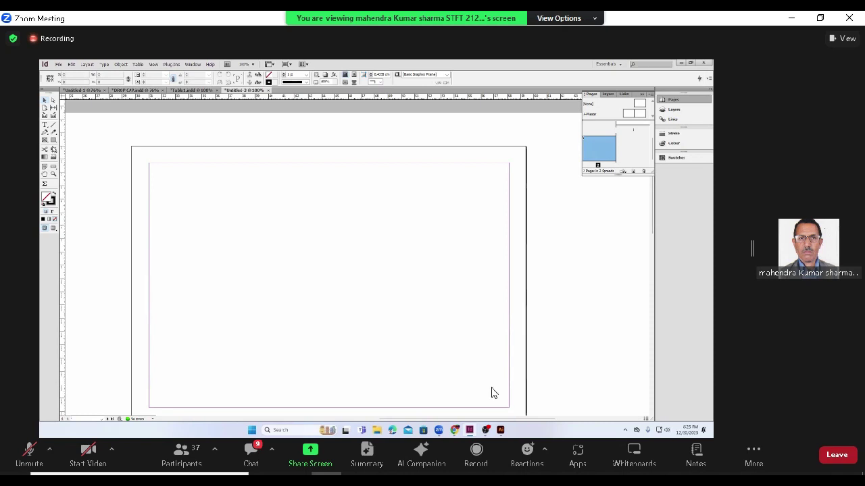
# Draw a large rectangle frame covering most of page 2 with the Rectangle Tool.
pyautogui.click(54, 141)
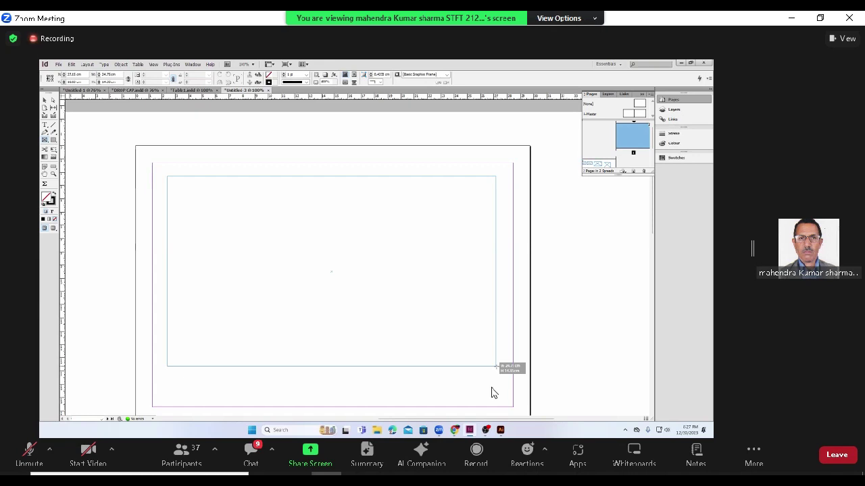
# Drag out a six-column by five-row grid of empty frames using the arrow keys.
pyautogui.press('Up')
pyautogui.press('Up')
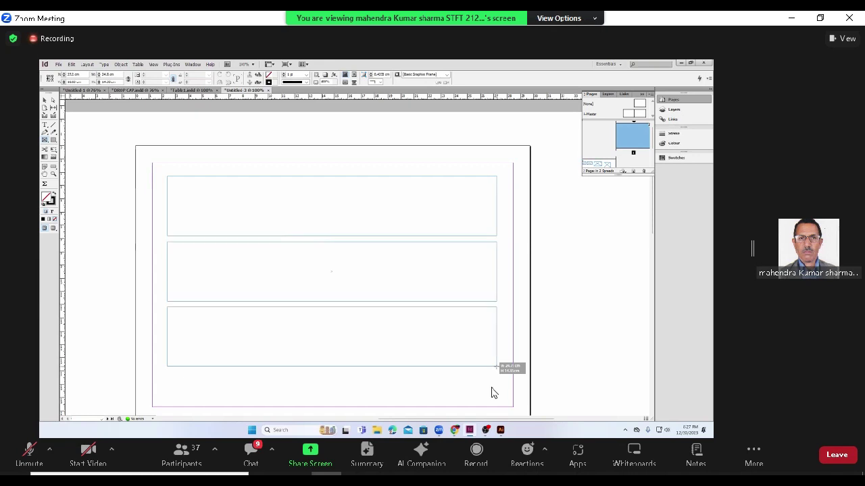
pyautogui.press('Up')
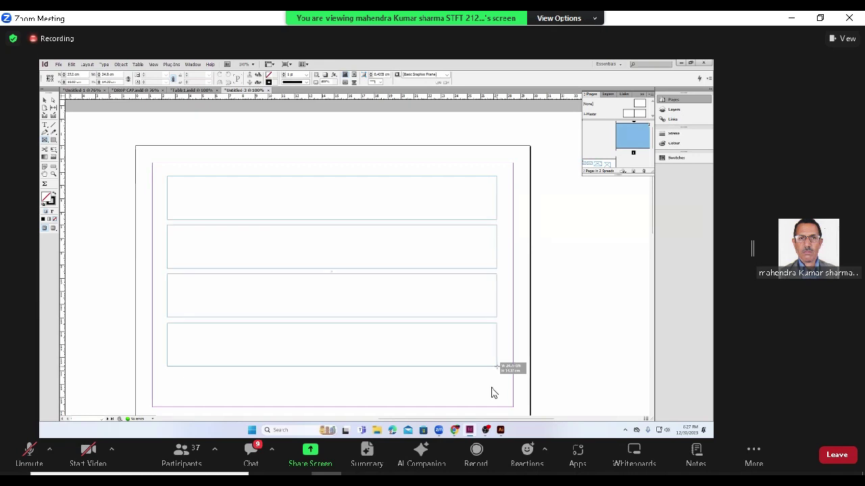
pyautogui.press('Up')
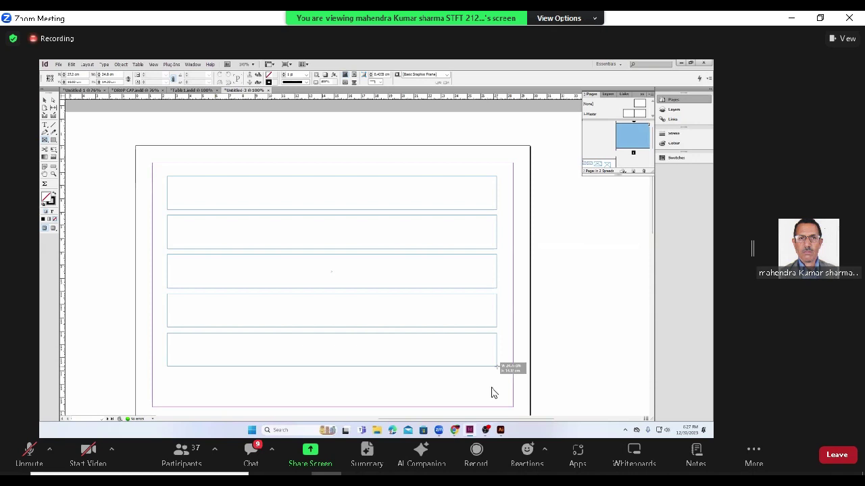
pyautogui.press('Right')
pyautogui.press('Right')
pyautogui.press('Right')
pyautogui.press('Right')
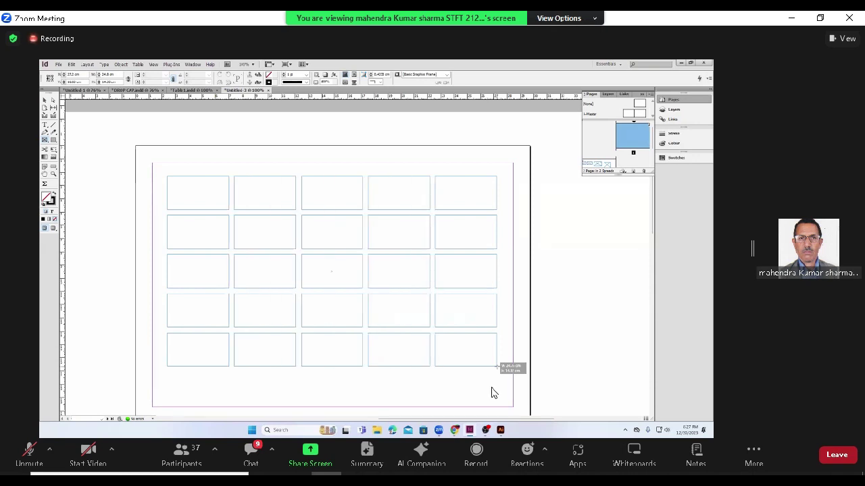
pyautogui.press('Right')
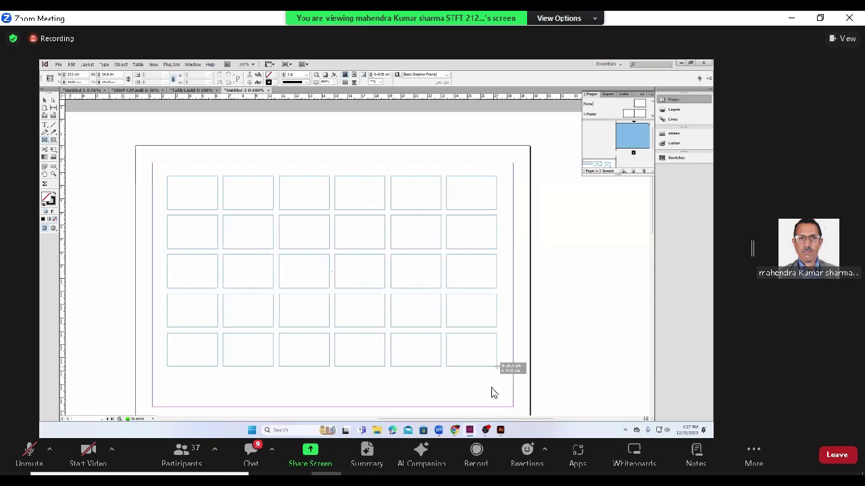
pyautogui.moveTo(497, 367); pyautogui.dragTo(497, 367)
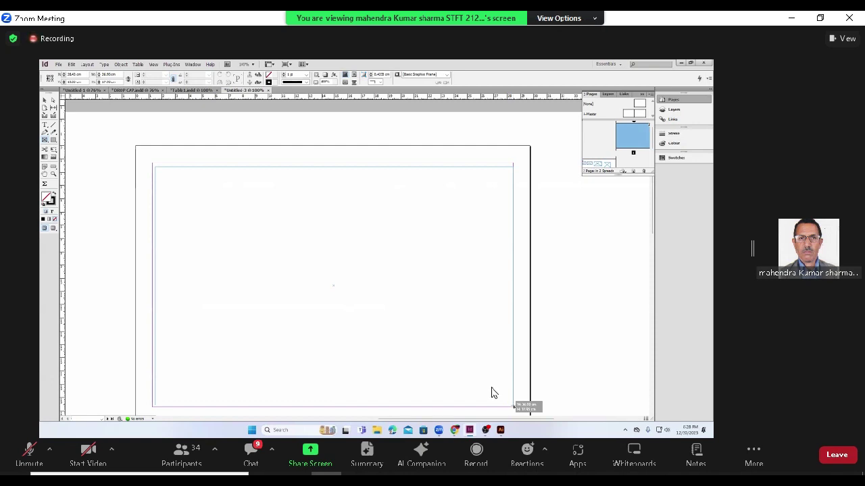
# Draw a seven-by-seven grid of 49 empty graphic frames across the page.
pyautogui.press('Up')
pyautogui.press('Up')
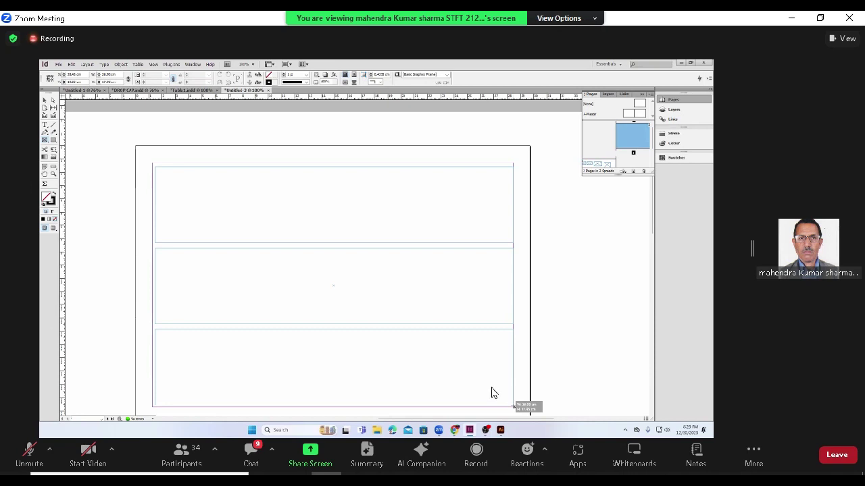
pyautogui.press('Up')
pyautogui.press('Up')
pyautogui.press('Up')
pyautogui.press('Up')
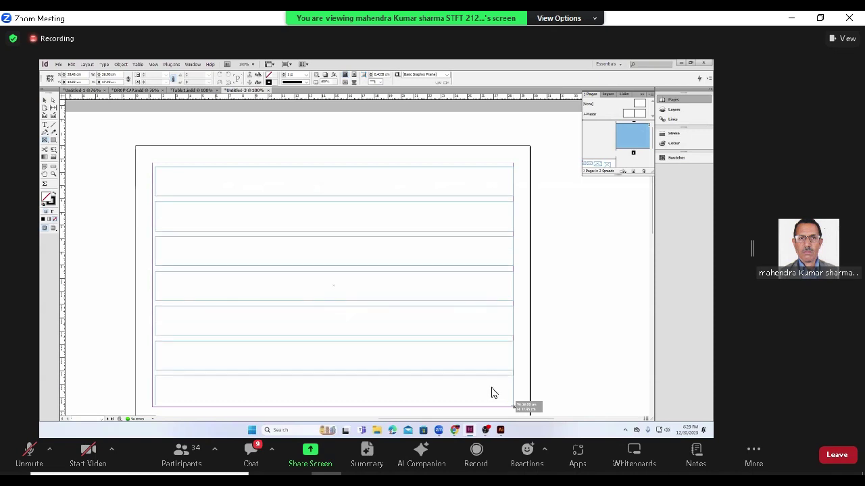
pyautogui.press('Right')
pyautogui.press('Right')
pyautogui.press('Right')
pyautogui.press('Right')
pyautogui.press('Right')
pyautogui.press('Right')
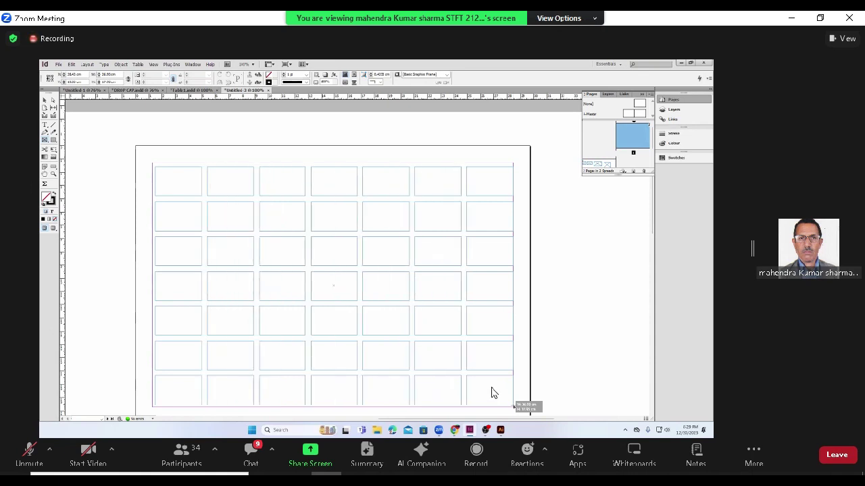
pyautogui.moveTo(493, 393); pyautogui.dragTo(492, 393)
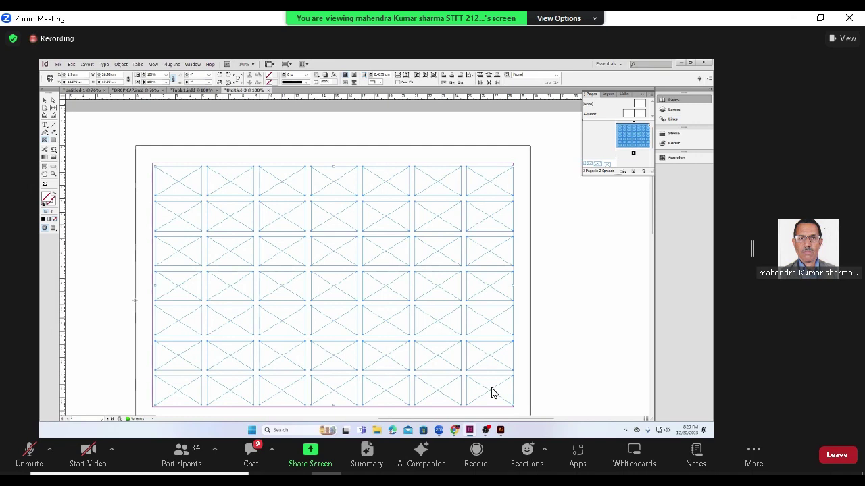
pyautogui.scroll(-2, 491, 394)
pyautogui.scroll(1, 491, 393)
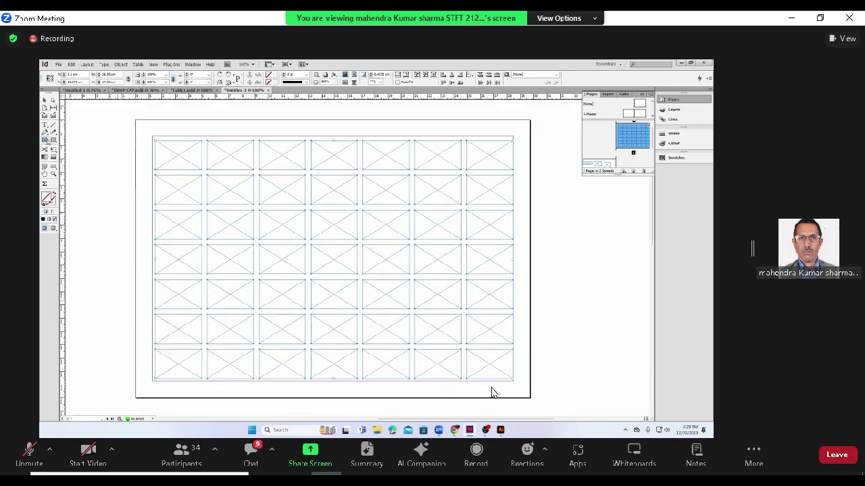
# Open the Place dialog on the Desktop's Adobe Indesign Class folder.
pyautogui.click(58, 64)
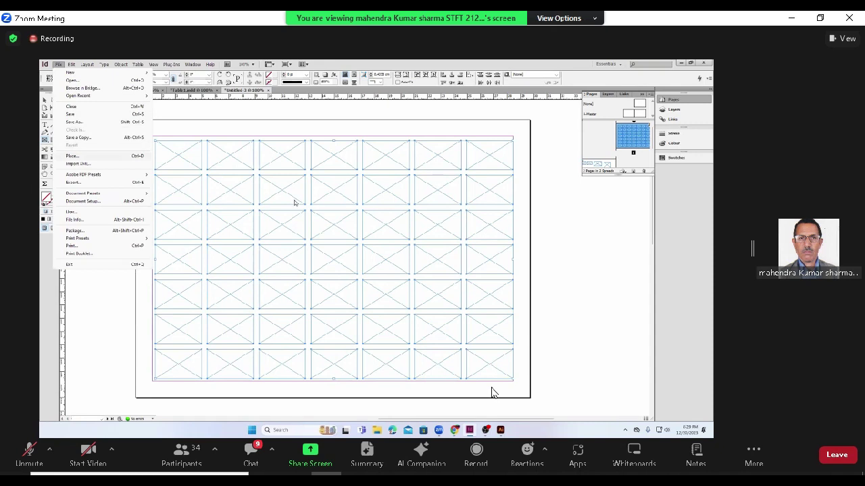
pyautogui.hotkey('ctrl', 'd')
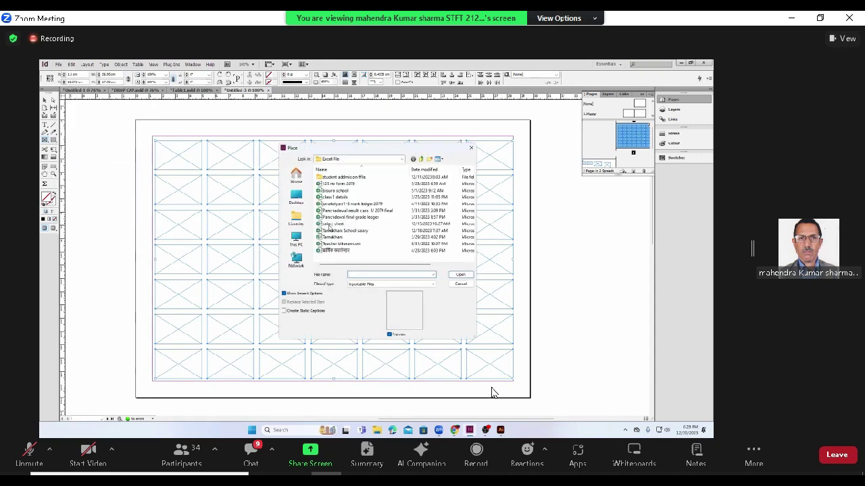
pyautogui.click(296, 197)
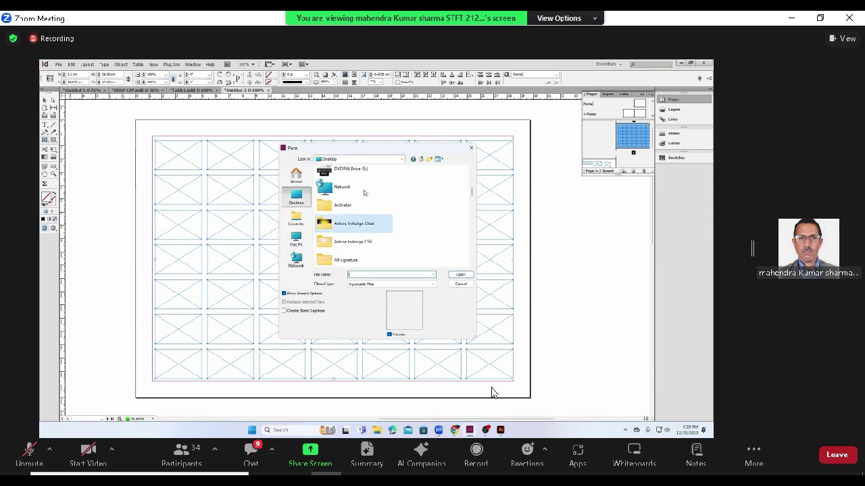
pyautogui.press('Return')
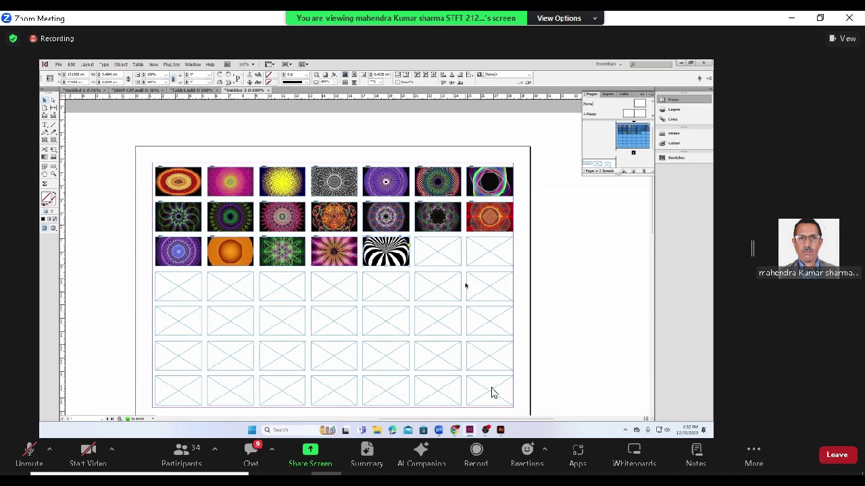
pyautogui.scroll(-2, 466, 285)
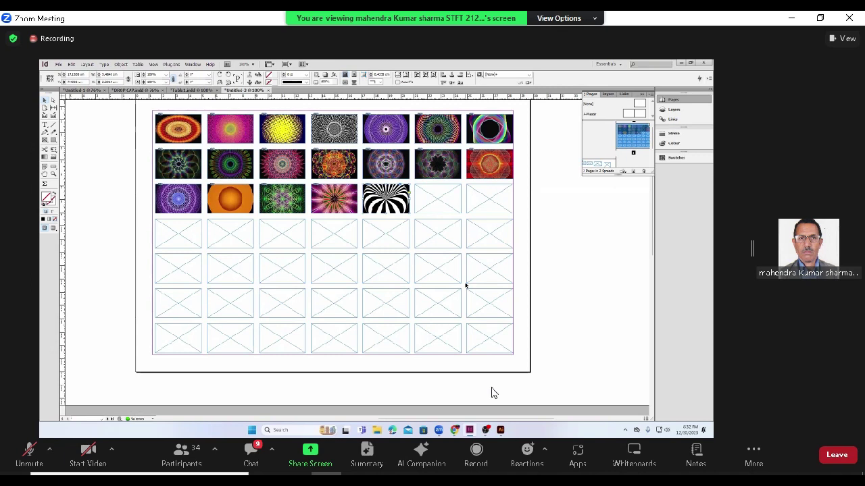
pyautogui.scroll(-1, 465, 285)
pyautogui.scroll(2, 466, 285)
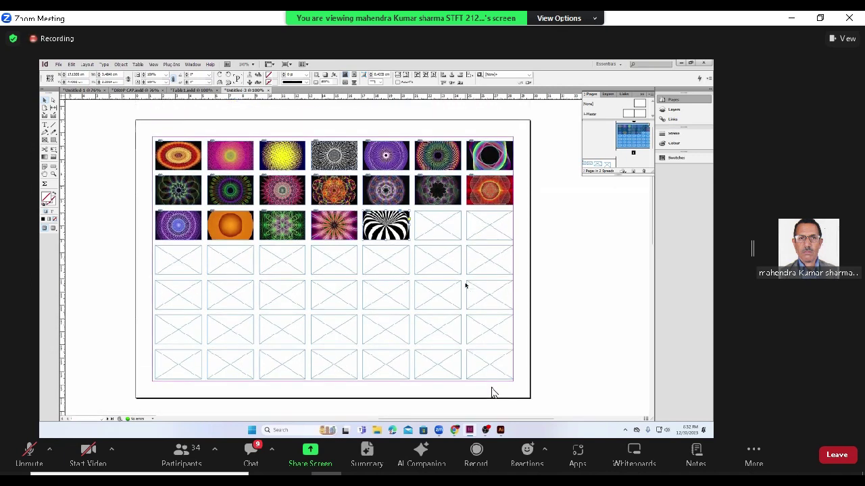
pyautogui.scroll(1, 465, 285)
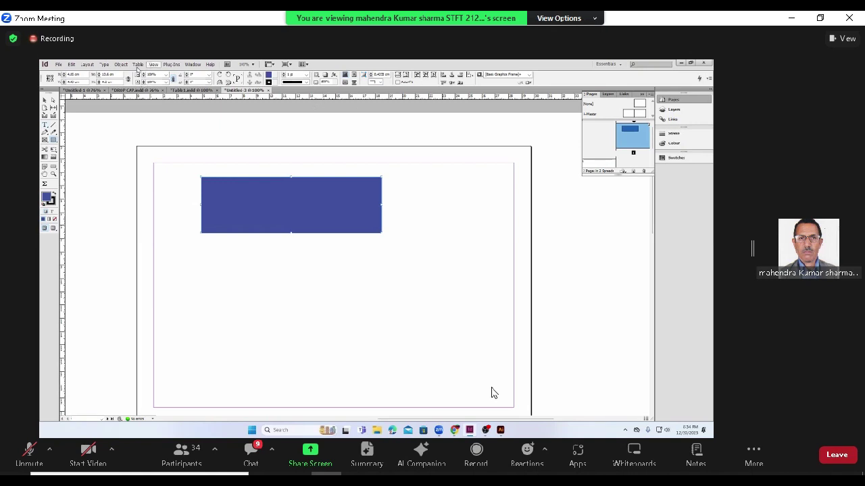
# Make the blue rectangle's top-right corner Rounded with a larger size in Corner Options.
pyautogui.click(119, 66)
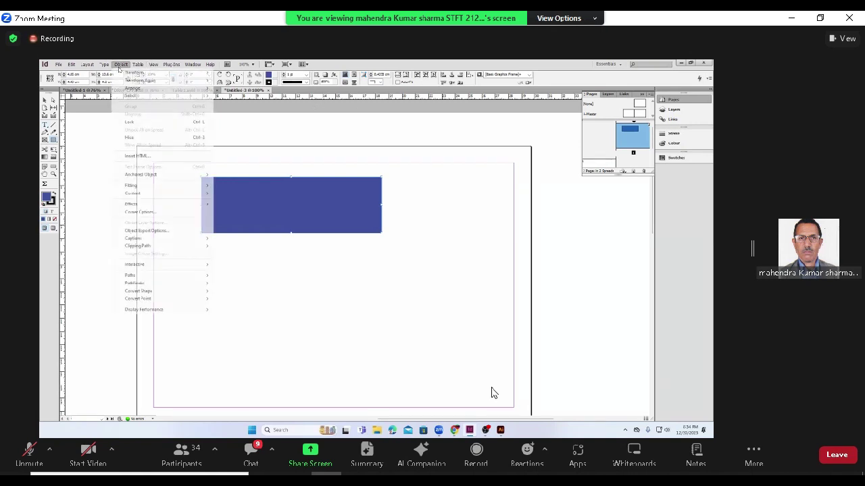
pyautogui.click(146, 211)
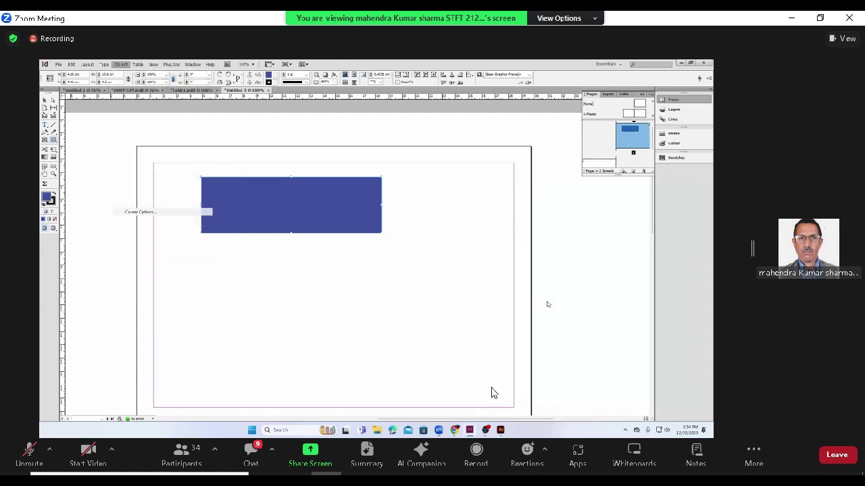
pyautogui.moveTo(548, 304); pyautogui.dragTo(540, 212)
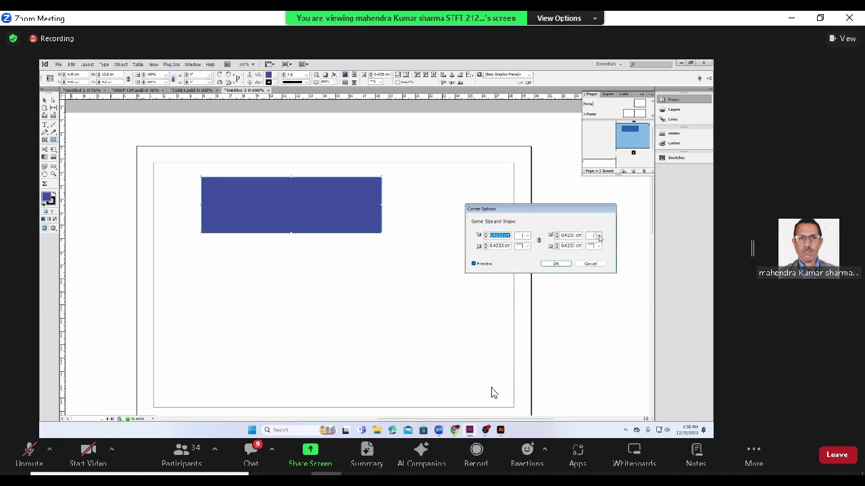
pyautogui.click(598, 235)
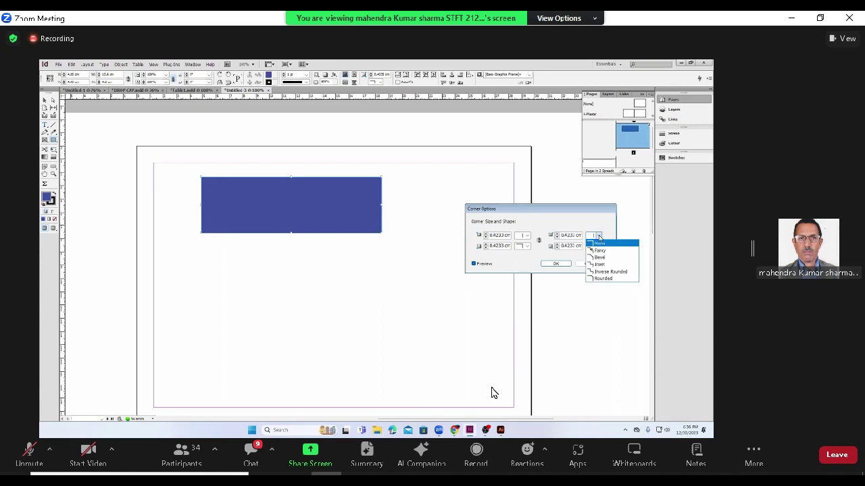
pyautogui.click(603, 278)
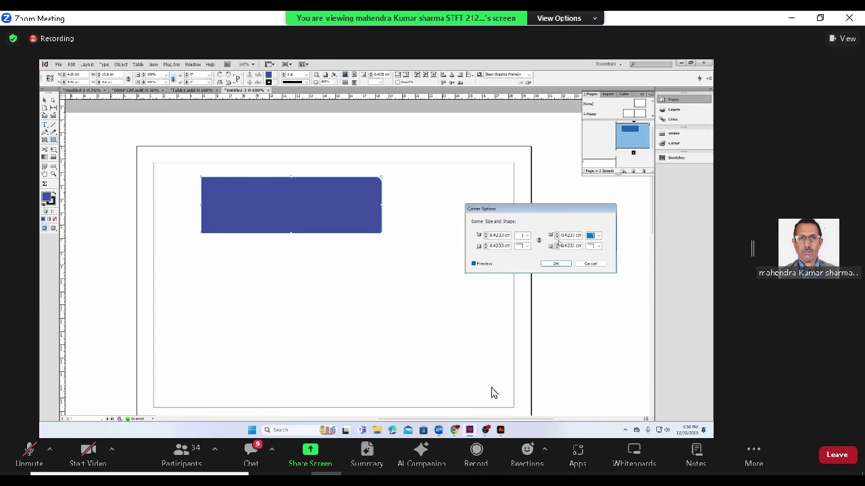
pyautogui.write('1')
pyautogui.write('2')
pyautogui.write('3')
# Round the lower-left corner at 3 cm, apply, and move the rectangle further right.
pyautogui.click(526, 246)
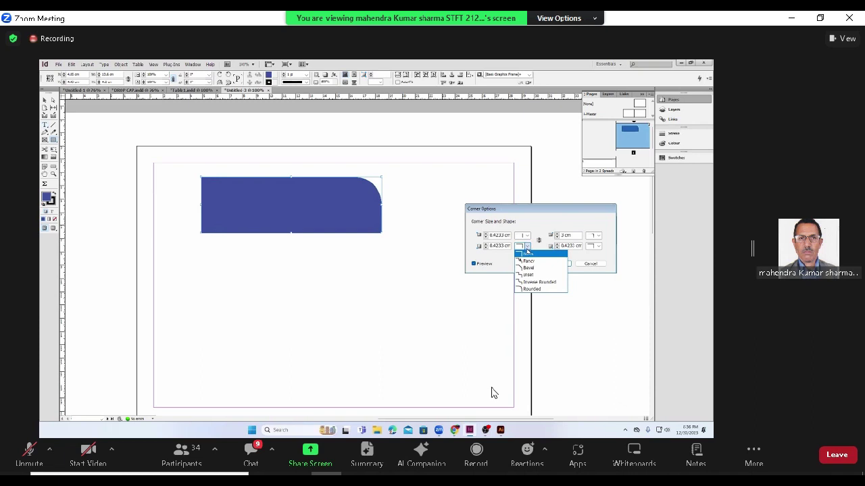
pyautogui.click(531, 289)
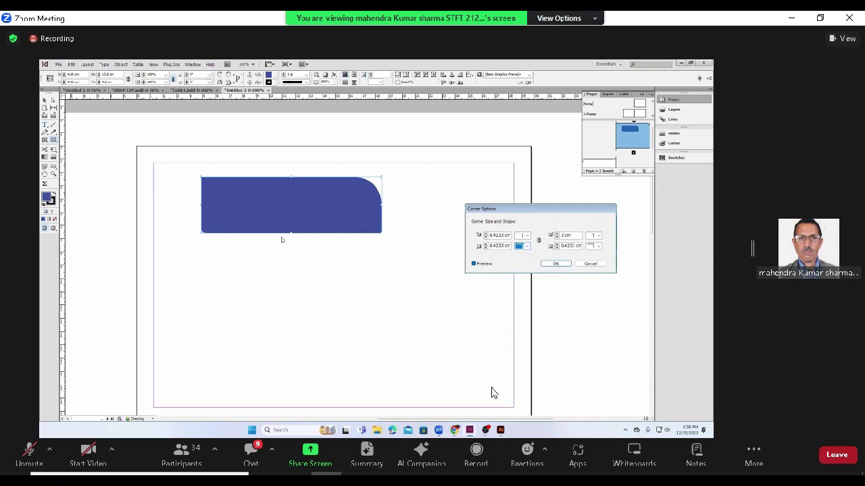
pyautogui.doubleClick(494, 247)
pyautogui.write('3')
pyautogui.click(551, 265)
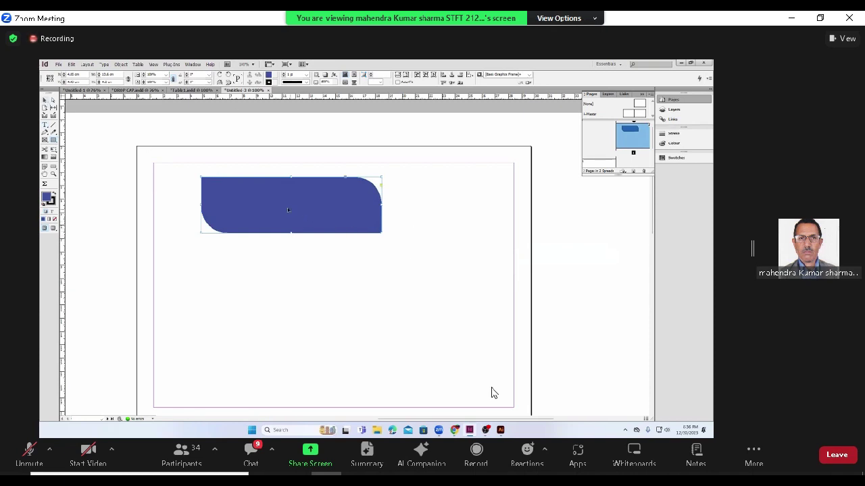
pyautogui.moveTo(288, 210); pyautogui.dragTo(335, 205)
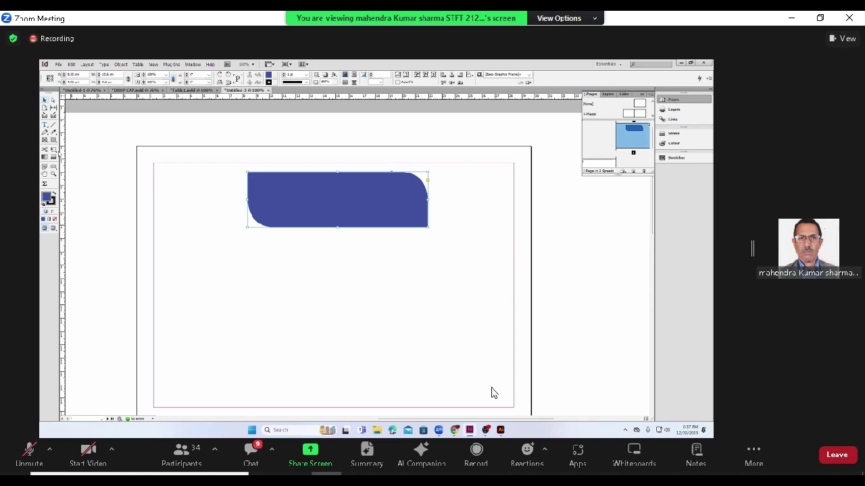
# Draw a many-pointed starburst below the blue rectangle with the Polygon Tool.
pyautogui.click(54, 141)
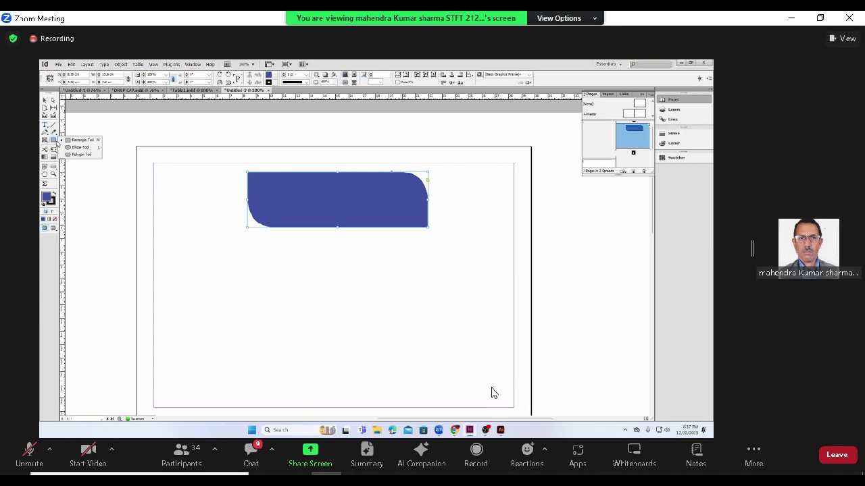
pyautogui.click(80, 147)
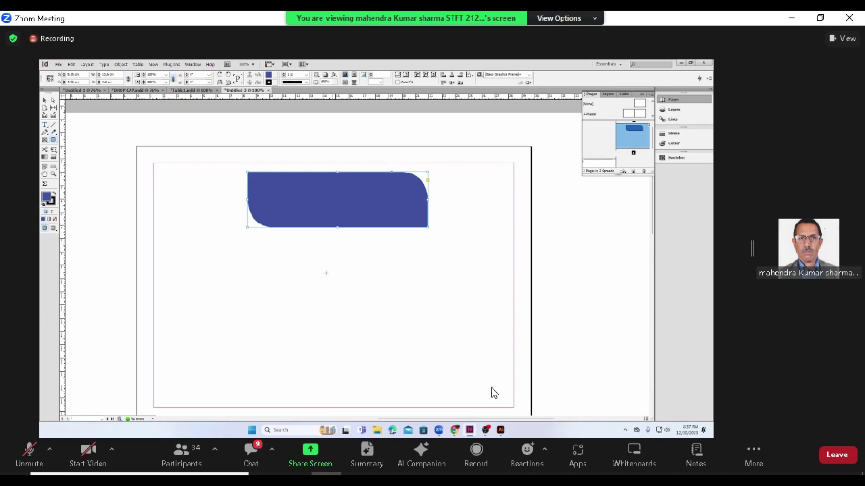
pyautogui.moveTo(272, 261)
pyautogui.mouseDown()
pyautogui.moveTo(294, 288)
pyautogui.moveTo(321, 301)
pyautogui.mouseUp()
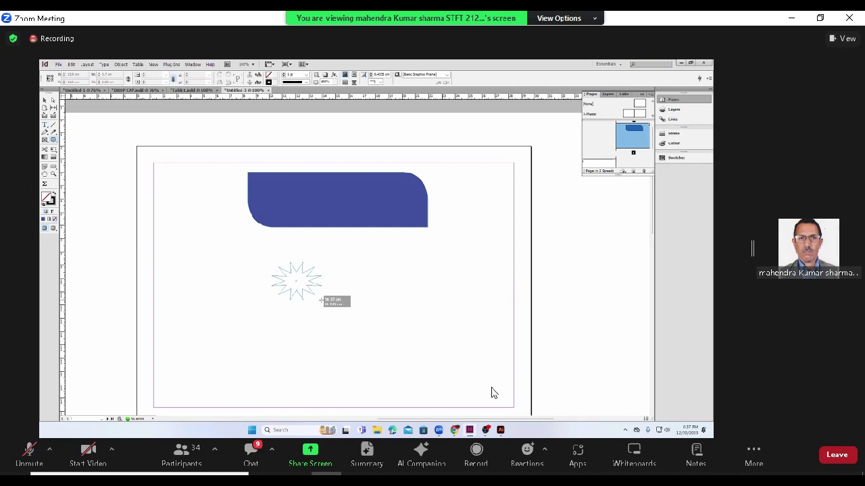
pyautogui.moveTo(322, 300); pyautogui.dragTo(321, 300)
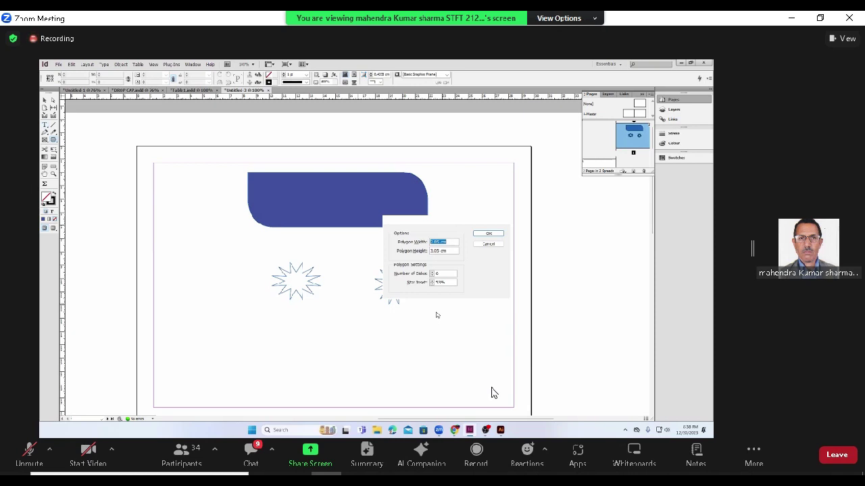
# Set the polygon to 6 sides and place a six-point star.
pyautogui.click(489, 234)
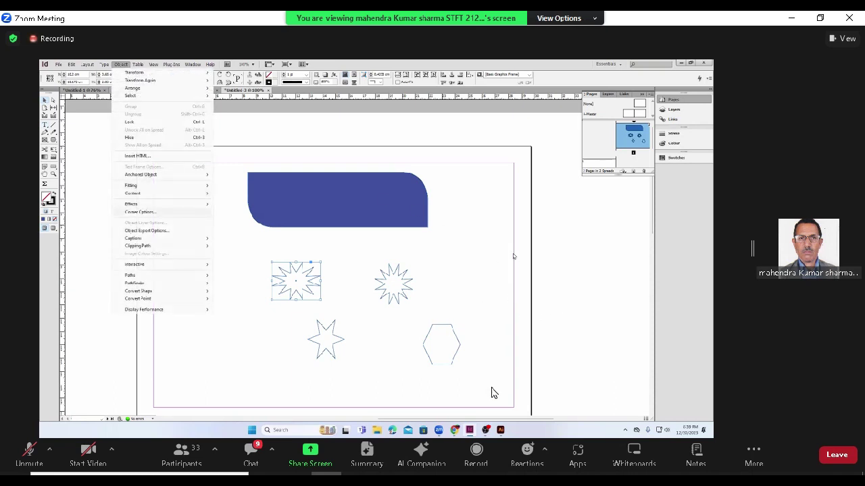
# Give the selected star a 1 cm corner size in Corner Options.
pyautogui.press('Return')
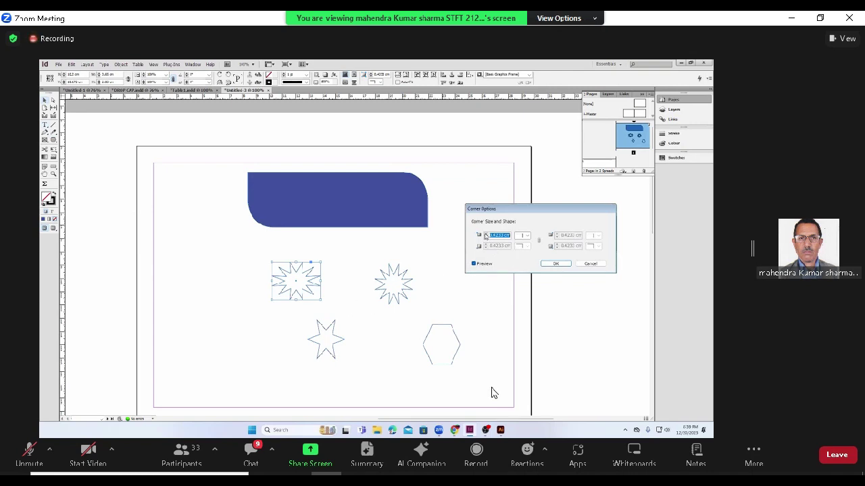
pyautogui.write('1')
pyautogui.press('Tab')
pyautogui.click(547, 263)
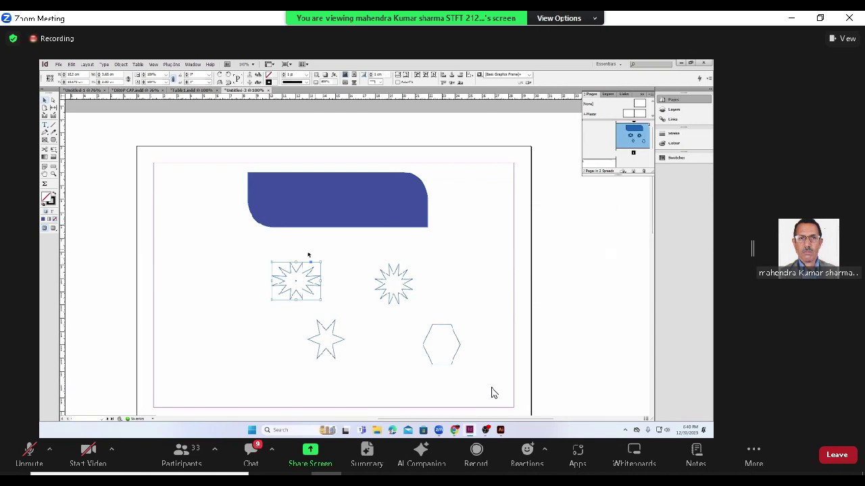
pyautogui.click(295, 276)
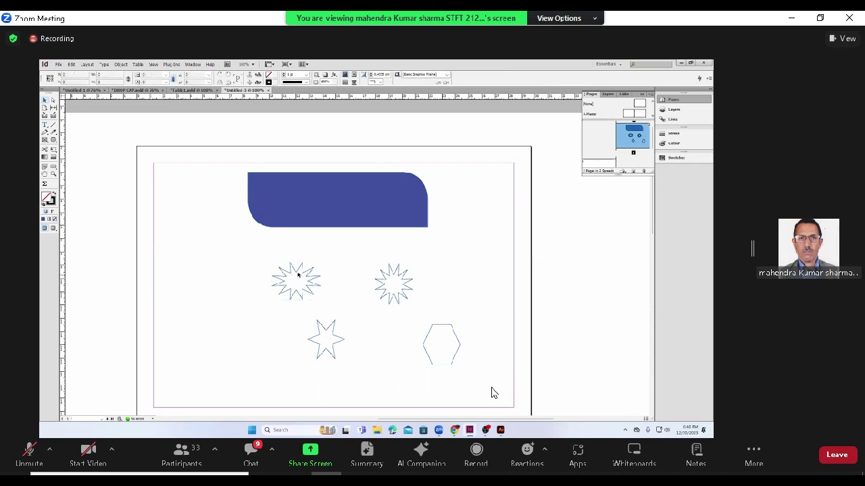
# Select the left starburst and try rounded and other corner shapes on it.
pyautogui.moveTo(331, 285); pyautogui.dragTo(331, 301)
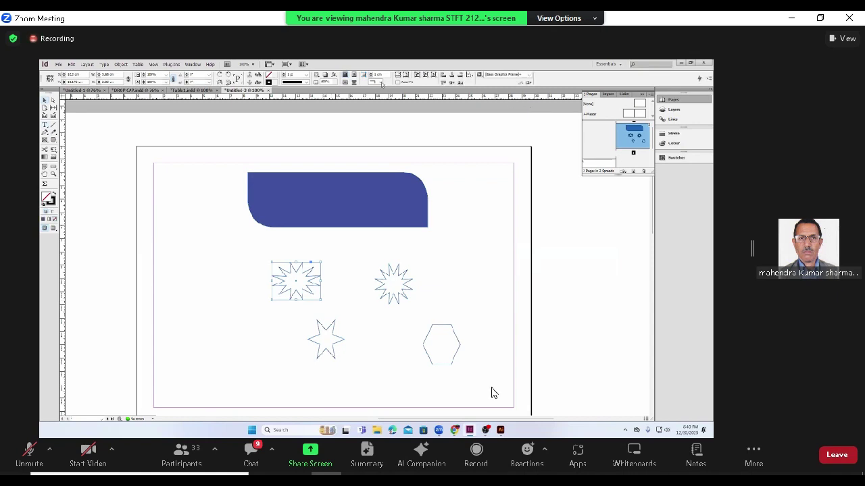
pyautogui.click(379, 82)
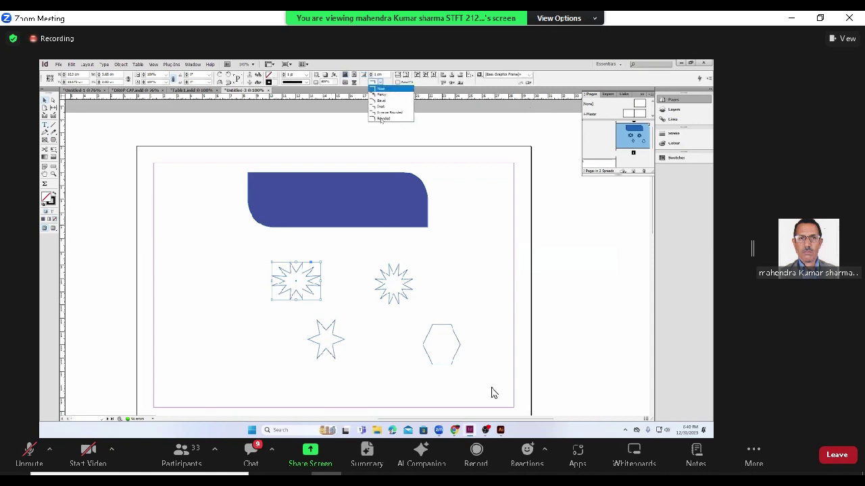
pyautogui.click(384, 118)
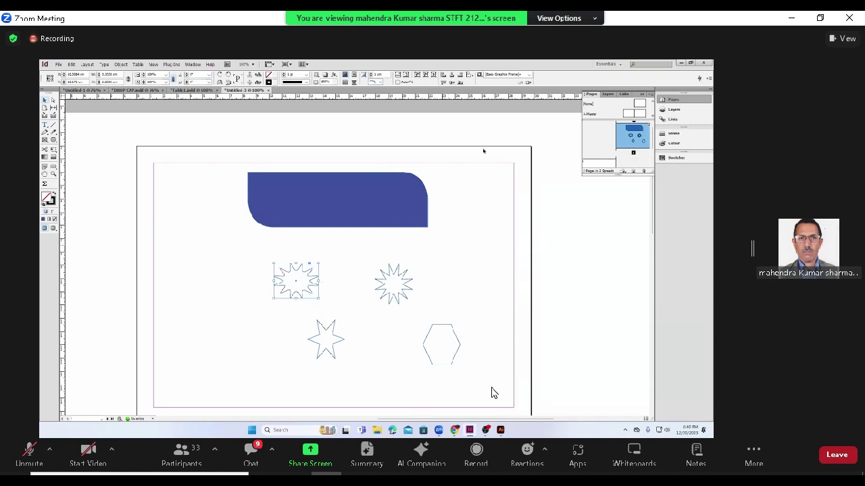
pyautogui.click(380, 82)
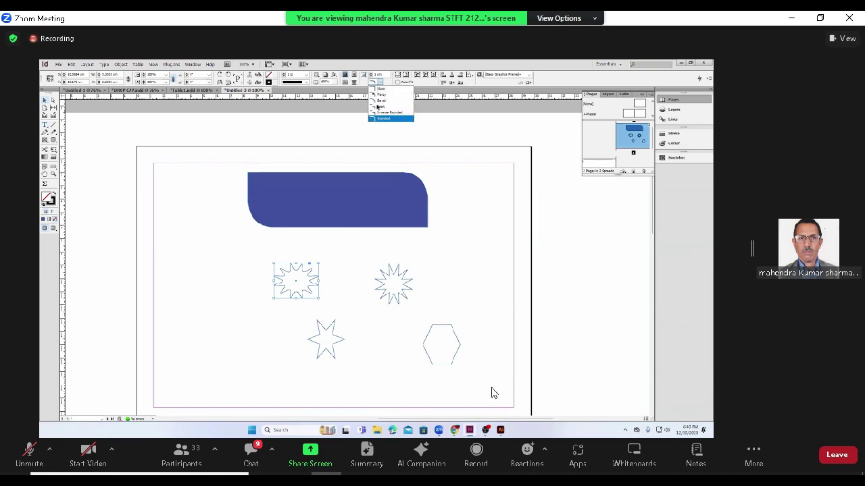
pyautogui.click(379, 103)
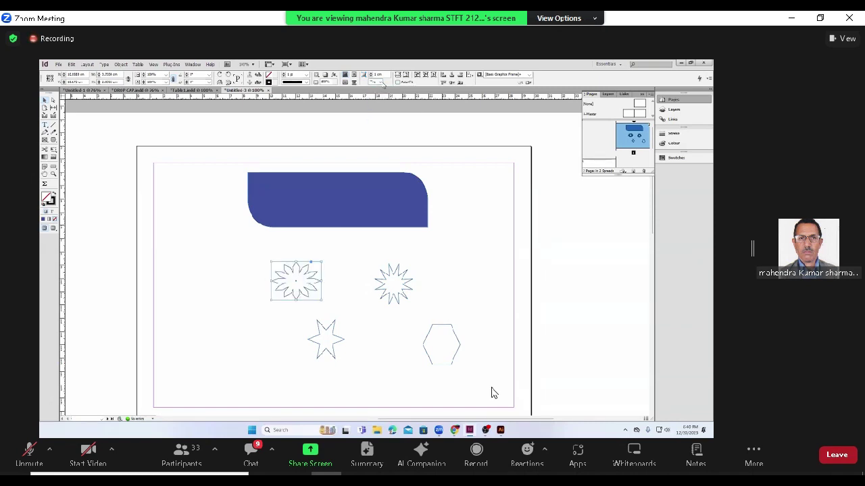
pyautogui.click(380, 81)
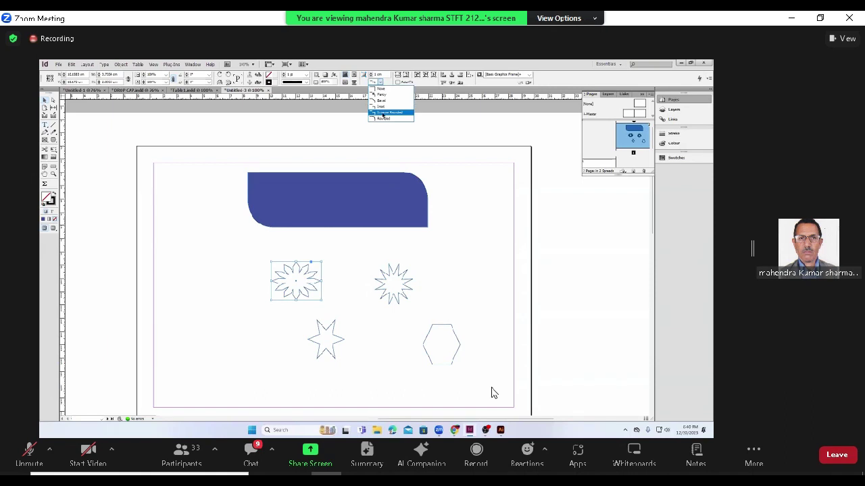
pyautogui.click(382, 117)
# Try Bevel and Fancy corners on the starburst, then reset its corners to None.
pyautogui.click(380, 82)
pyautogui.click(380, 100)
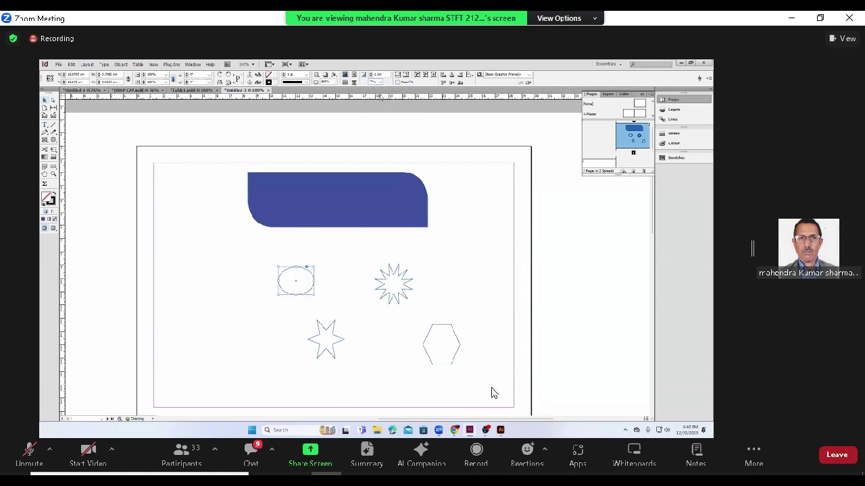
pyautogui.click(380, 82)
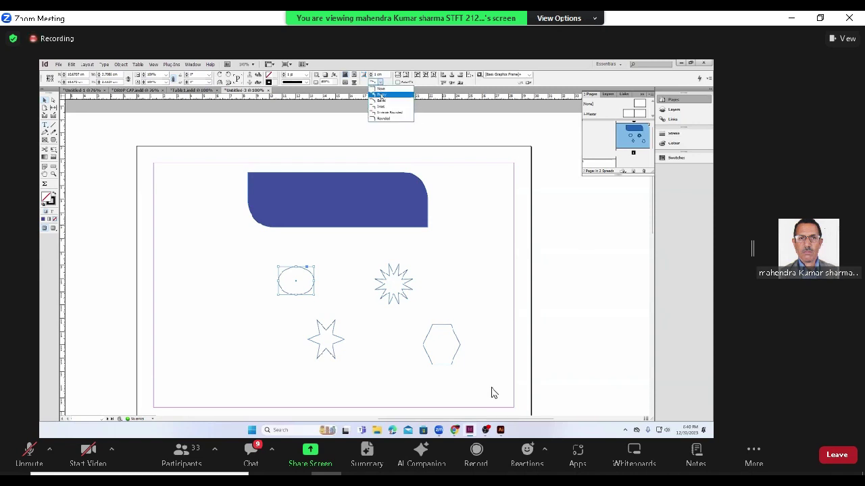
pyautogui.click(381, 94)
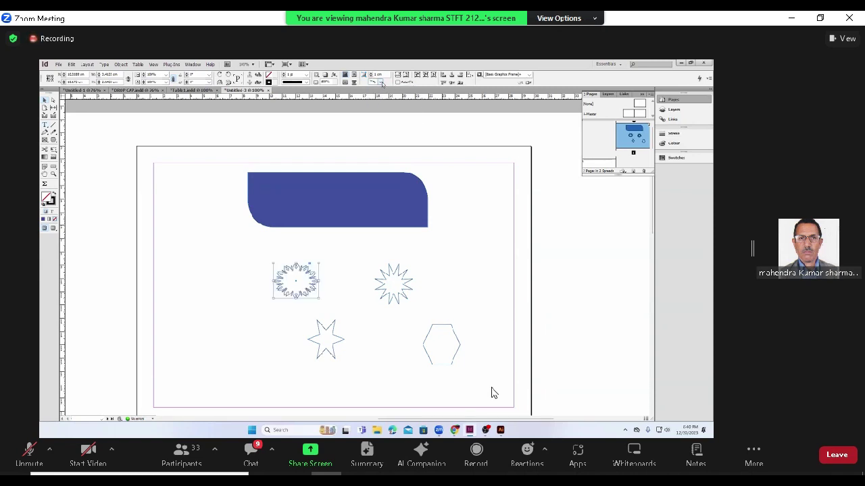
pyautogui.click(381, 81)
pyautogui.click(381, 88)
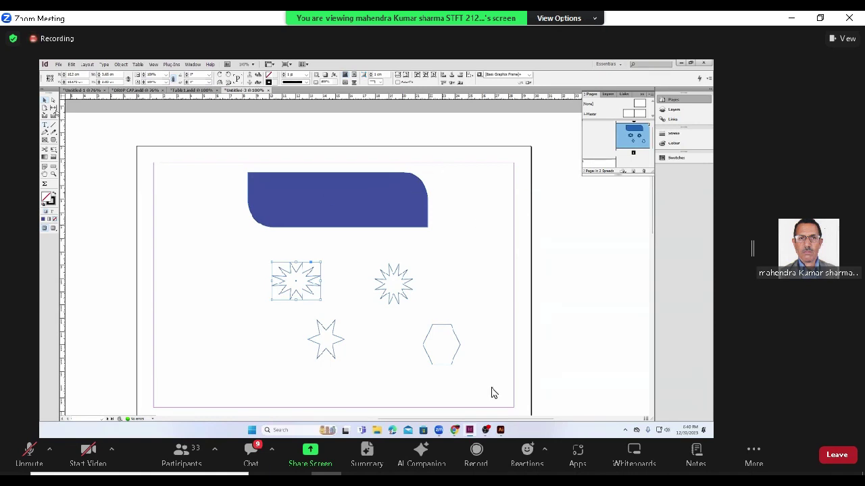
# Marquee-select the rounded tab and all four polygons on the shapes page, then delete them.
pyautogui.moveTo(218, 167); pyautogui.dragTo(403, 208)
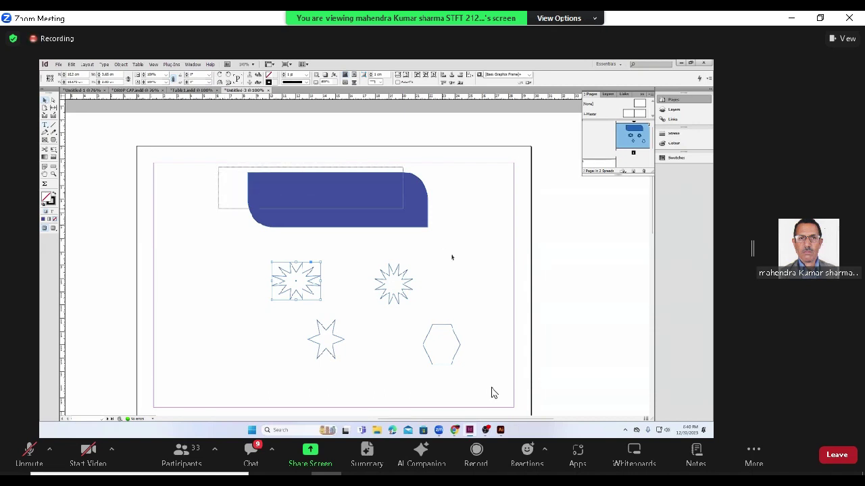
pyautogui.moveTo(452, 257); pyautogui.dragTo(472, 380)
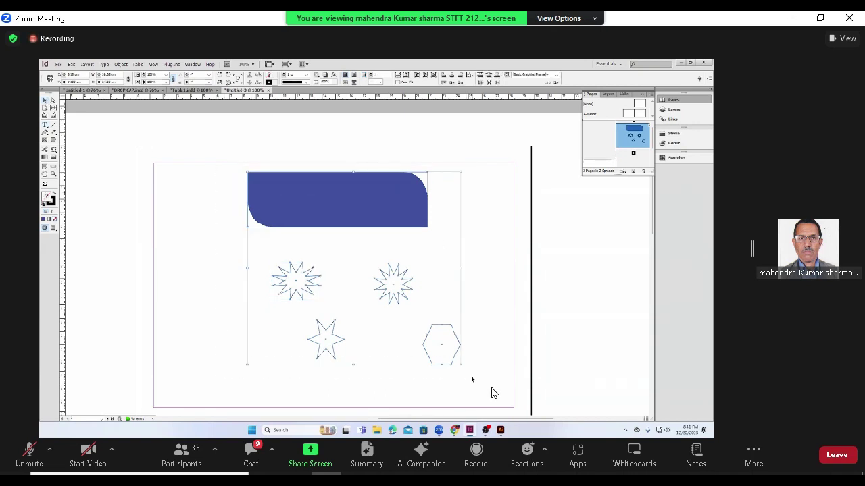
pyautogui.press('Delete')
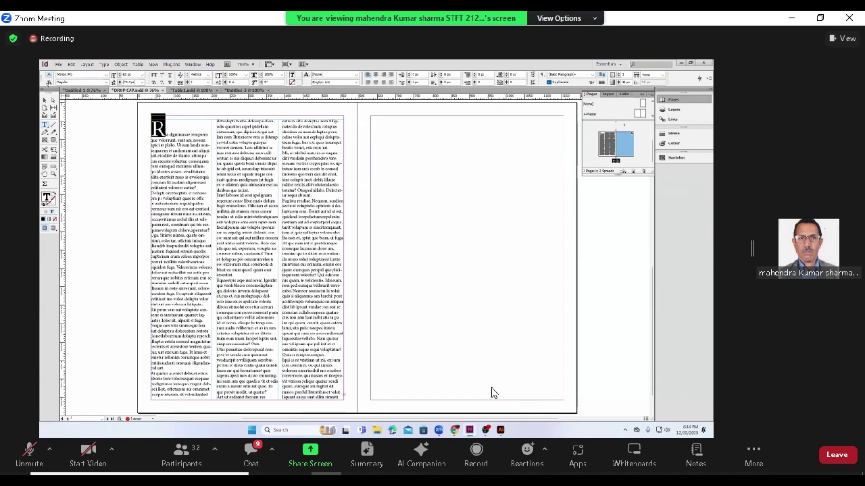
# Switch the Control panel to Paragraph Formatting Controls.
pyautogui.click(49, 82)
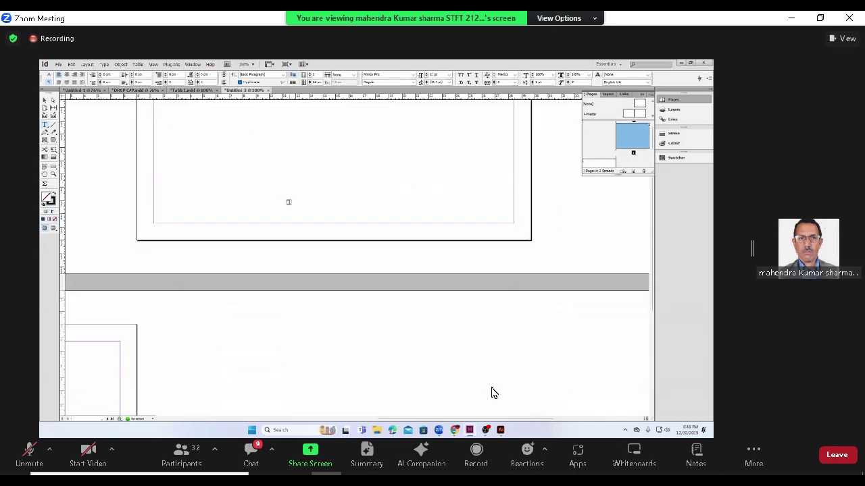
# Scroll around the blank Untitled-3 document to look over its empty pages.
pyautogui.hscroll(-3, 491, 393)
pyautogui.hscroll(-1, 492, 393)
pyautogui.scroll(3, 492, 393)
pyautogui.scroll(-4, 492, 393)
pyautogui.scroll(3, 491, 393)
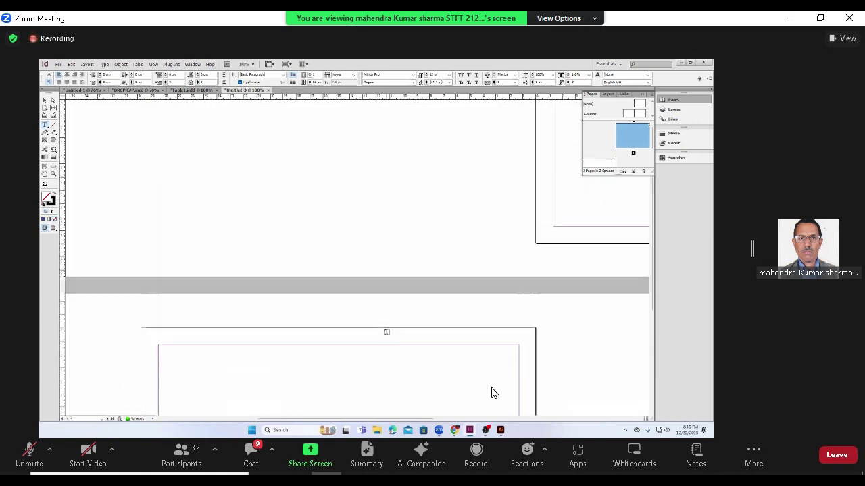
pyautogui.scroll(-3, 491, 393)
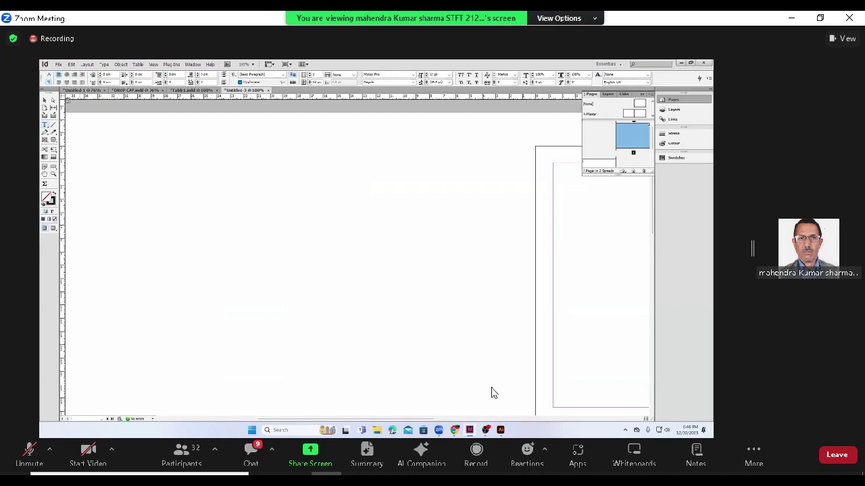
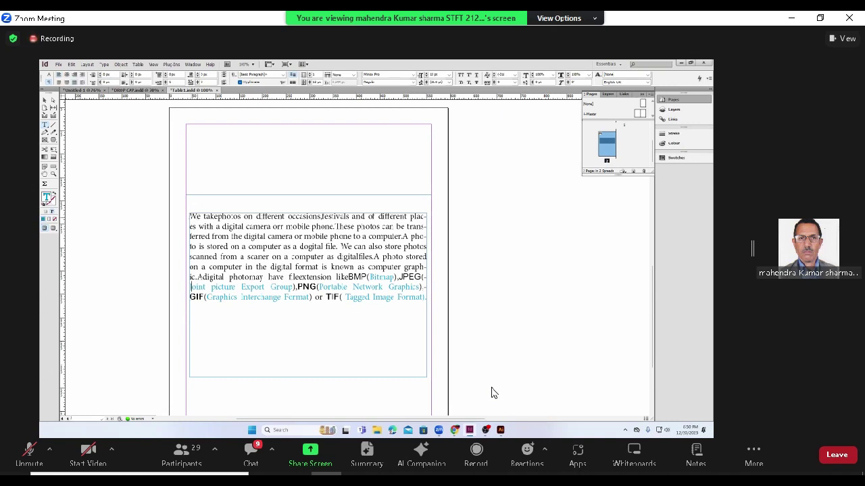
# Move the insertion point through the photo-formats paragraph with the arrow keys.
pyautogui.press('Up')
pyautogui.press('Up')
pyautogui.press('Up')
pyautogui.press('Left')
pyautogui.press('Right')
pyautogui.press('Left')
pyautogui.press('Down')
pyautogui.press('Down')
pyautogui.press('Down')
pyautogui.press('Up')
pyautogui.press('Up')
pyautogui.press('Up')
pyautogui.press('Up')
pyautogui.press('Up')
pyautogui.press('Up')
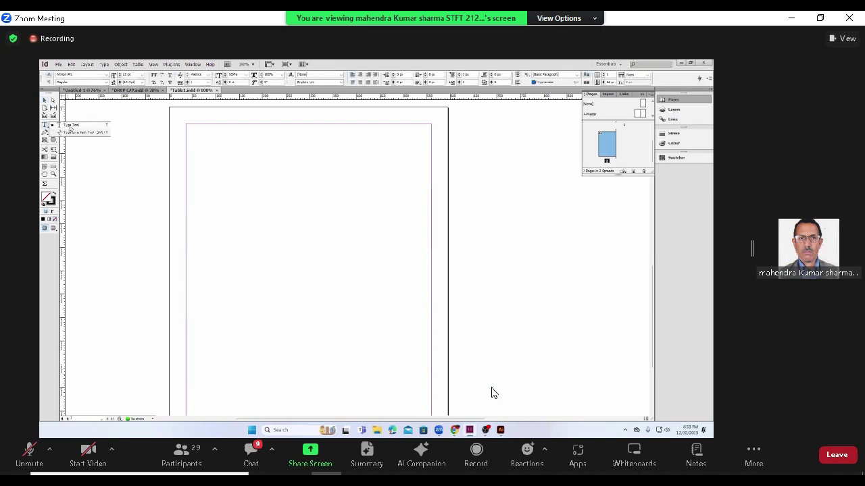
# Draw a text frame at the page's top-left and fill it with placeholder text.
pyautogui.moveTo(187, 133)
pyautogui.mouseDown()
pyautogui.moveTo(219, 141)
pyautogui.moveTo(428, 314)
pyautogui.mouseUp()
pyautogui.rightClick(258, 202)
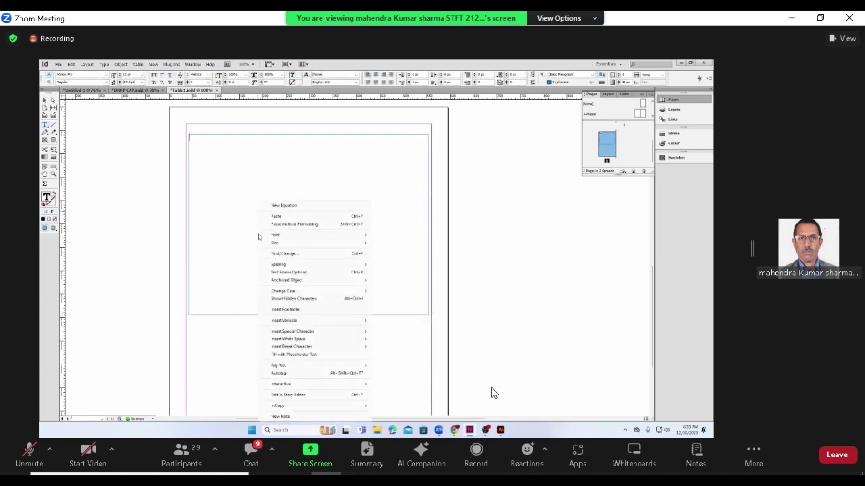
pyautogui.click(274, 355)
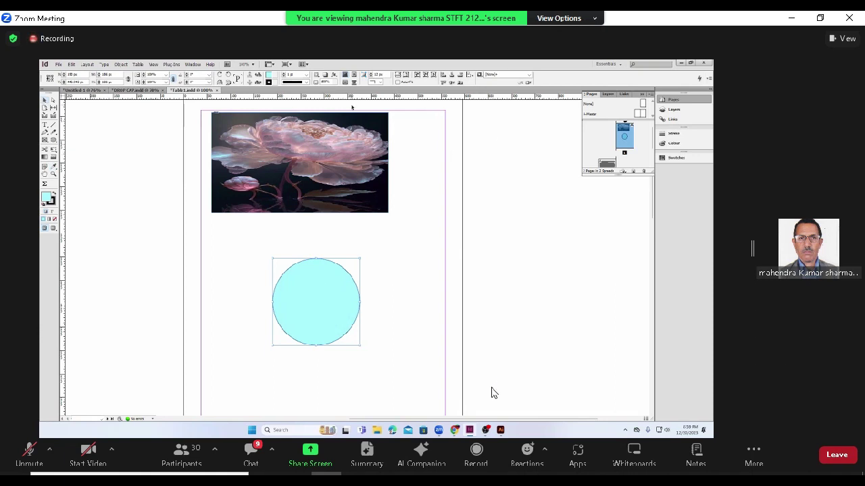
# Give the cyan circle a Pillow Emboss bevel with an 8° shading altitude.
pyautogui.click(333, 75)
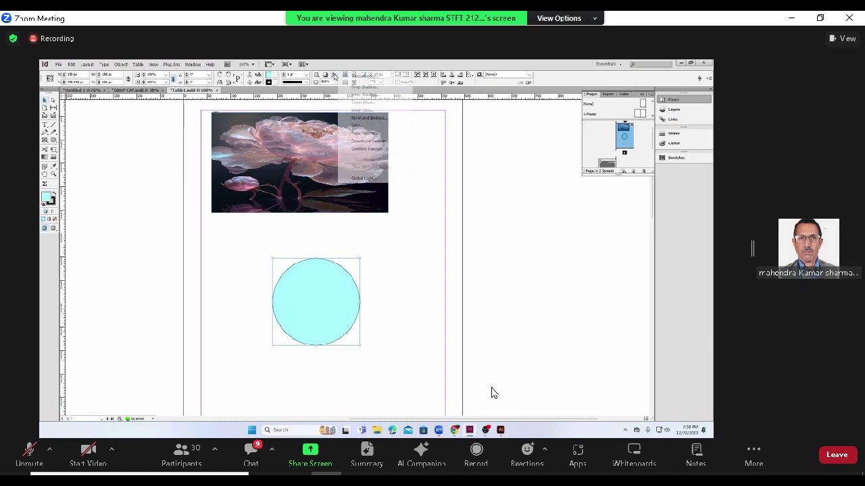
pyautogui.click(375, 118)
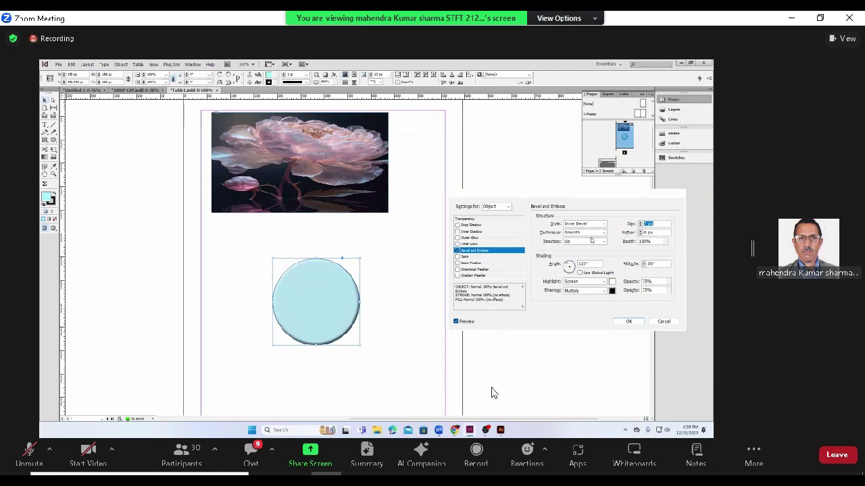
pyautogui.click(603, 224)
pyautogui.click(585, 248)
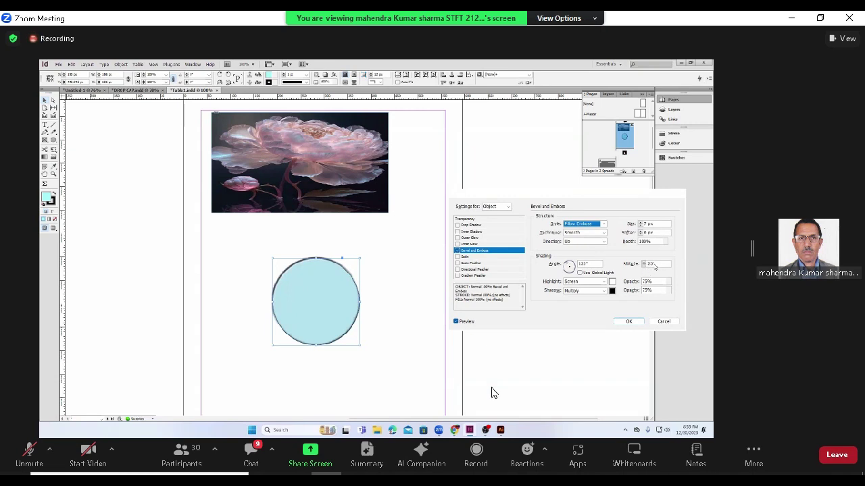
pyautogui.moveTo(654, 266); pyautogui.dragTo(646, 268)
pyautogui.write('8')
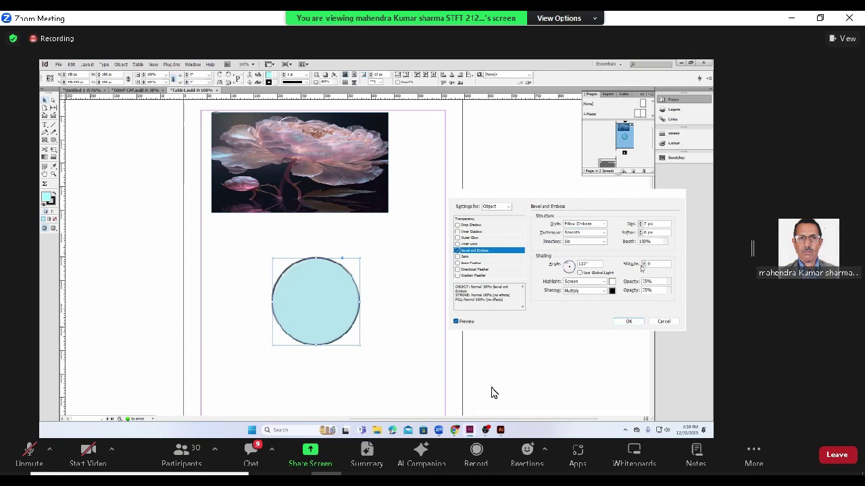
pyautogui.click(642, 224)
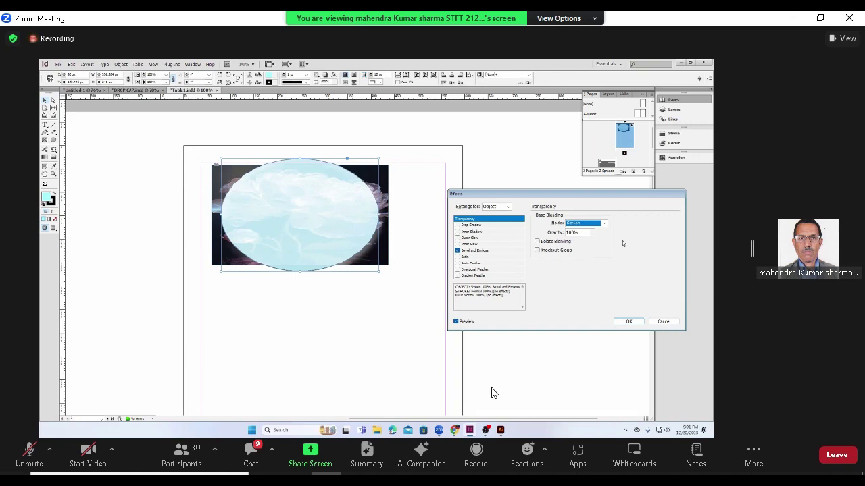
# Preview the oval with Overlay, Soft Light, Hard Light, Colour Dodge and Colour Burn blends.
pyautogui.click(604, 223)
pyautogui.click(586, 256)
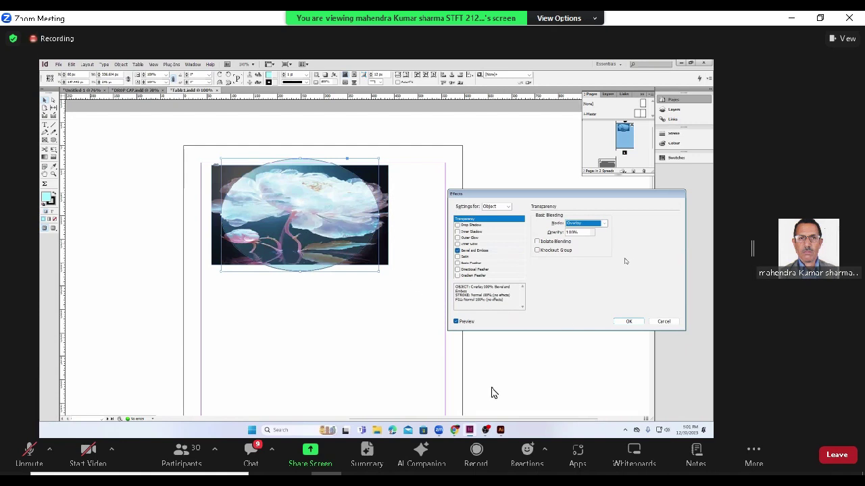
pyautogui.click(604, 223)
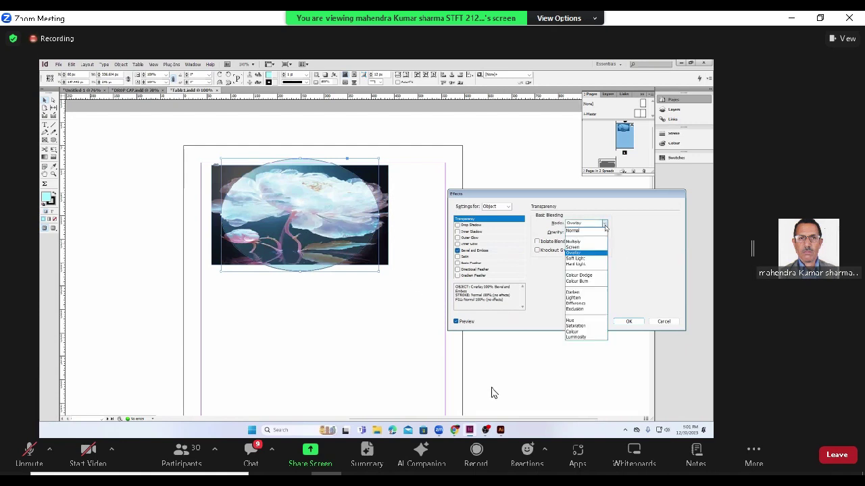
pyautogui.click(585, 258)
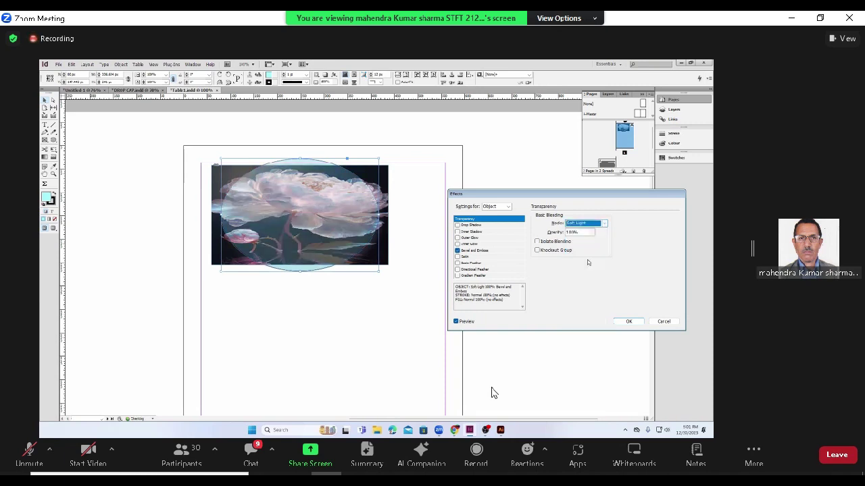
pyautogui.click(604, 225)
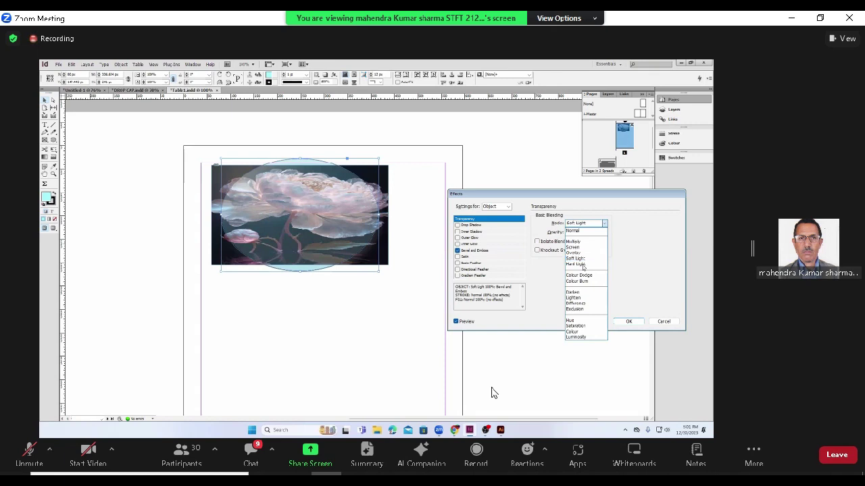
pyautogui.click(583, 265)
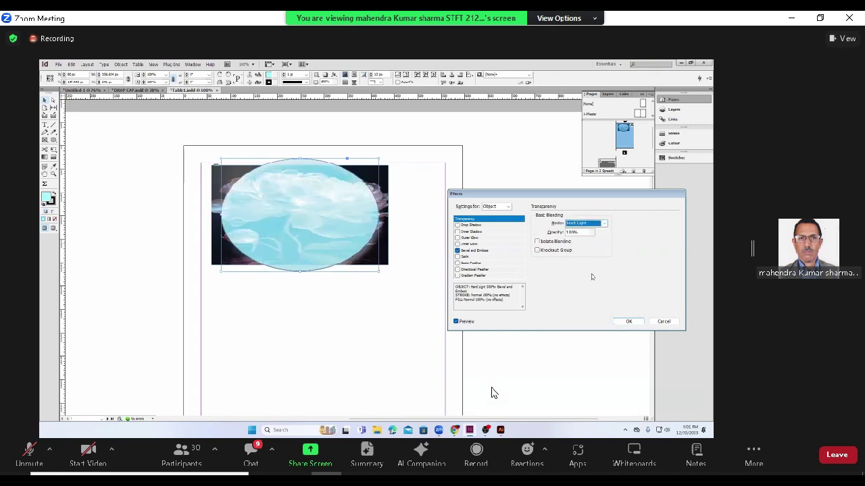
pyautogui.hotkey('alt', 'Down')
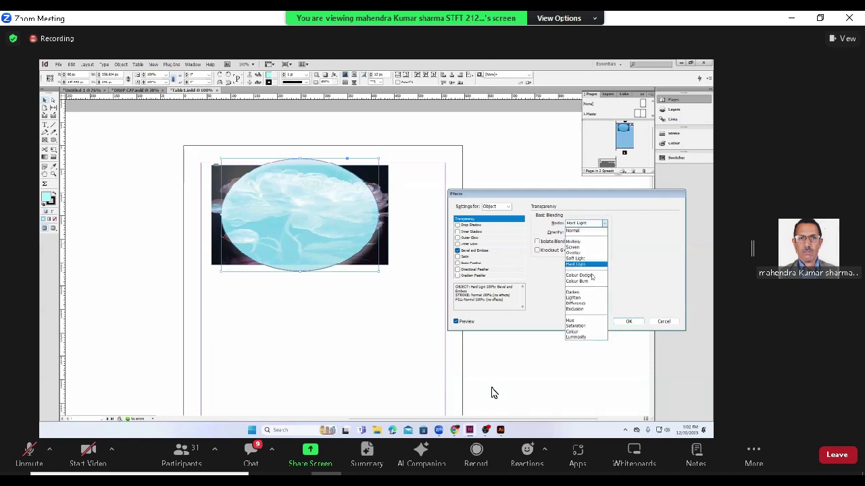
pyautogui.click(581, 275)
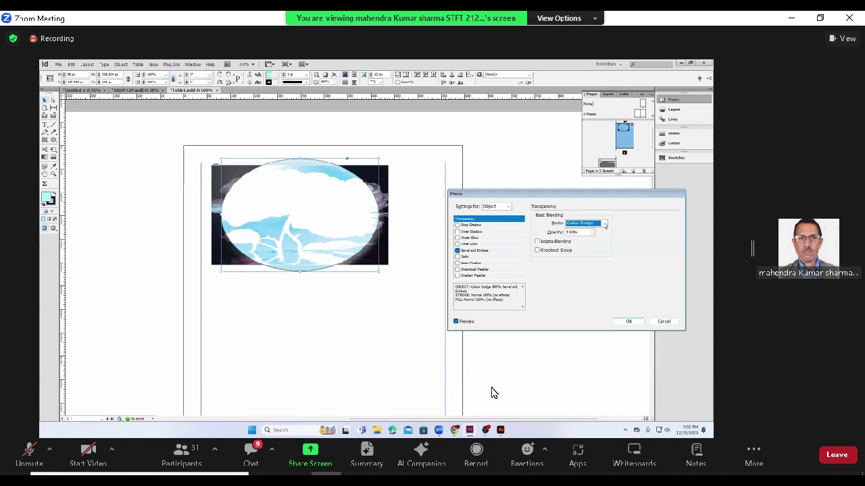
pyautogui.hotkey('alt', 'Down')
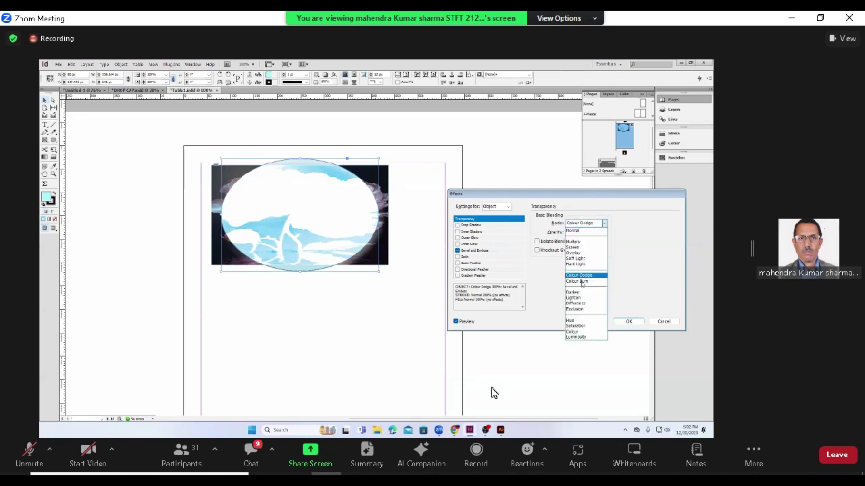
pyautogui.click(581, 282)
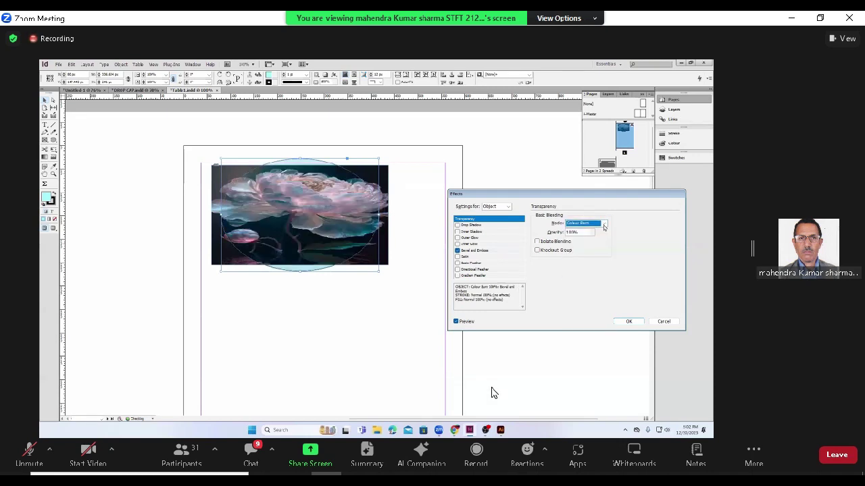
# Try Darken, Lighten, Difference and Exclusion blend modes on the oval.
pyautogui.click(604, 224)
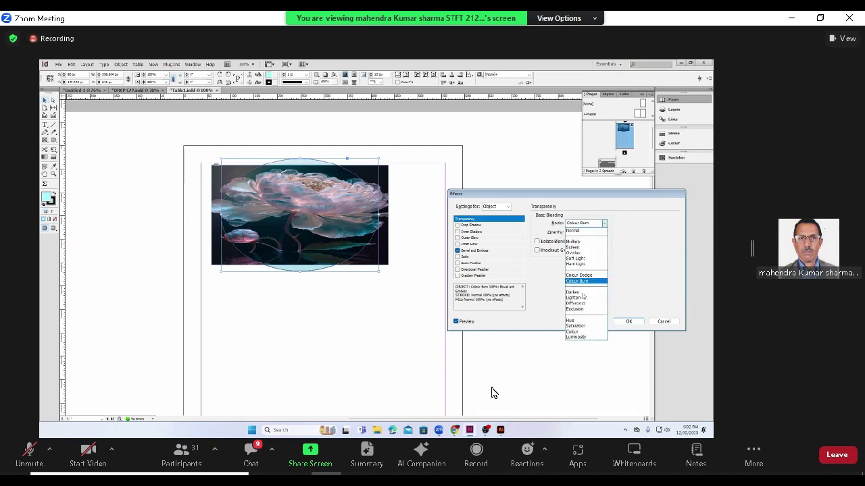
pyautogui.click(605, 226)
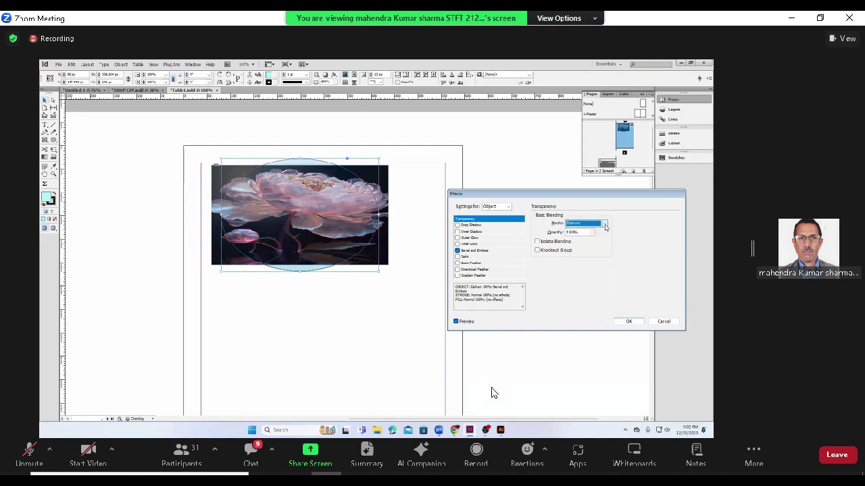
pyautogui.click(606, 225)
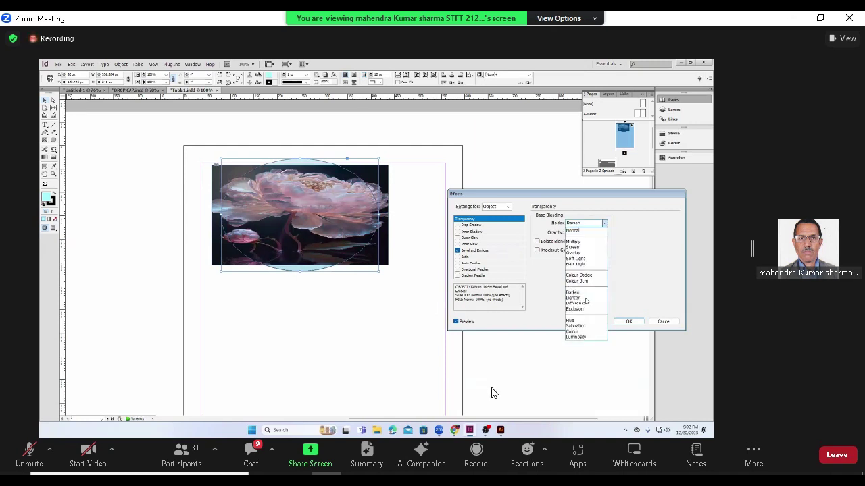
pyautogui.click(574, 297)
pyautogui.click(605, 225)
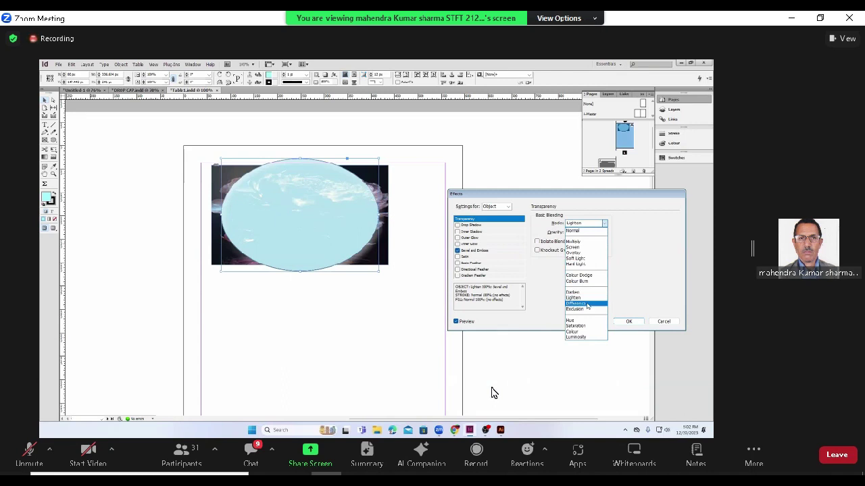
pyautogui.click(587, 304)
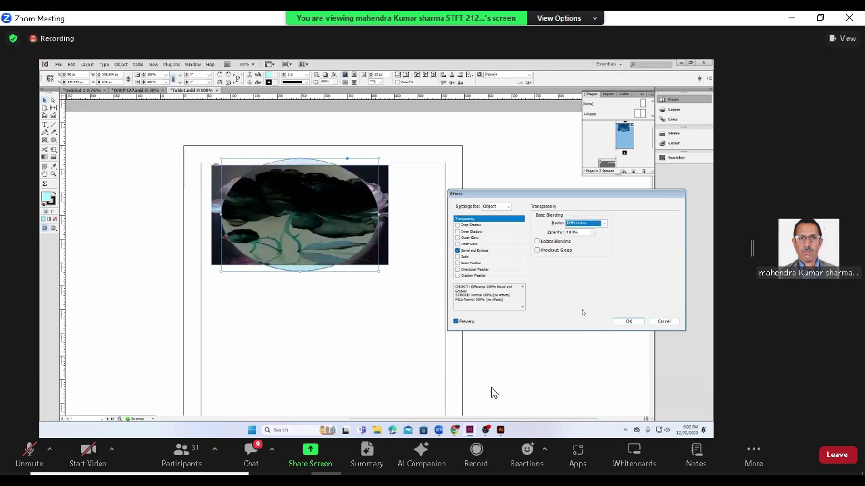
pyautogui.press('Down')
# Try Hue, Saturation, Colour and Luminosity blend modes on the oval.
pyautogui.click(605, 224)
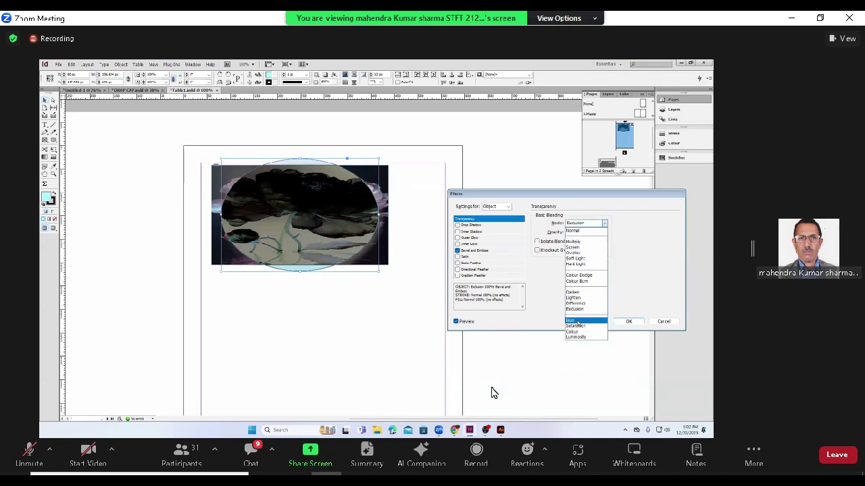
pyautogui.click(578, 321)
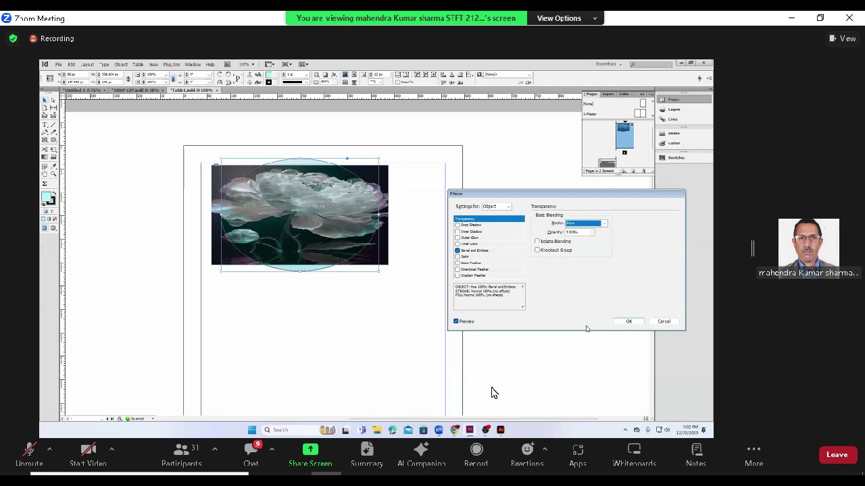
pyautogui.press('Down')
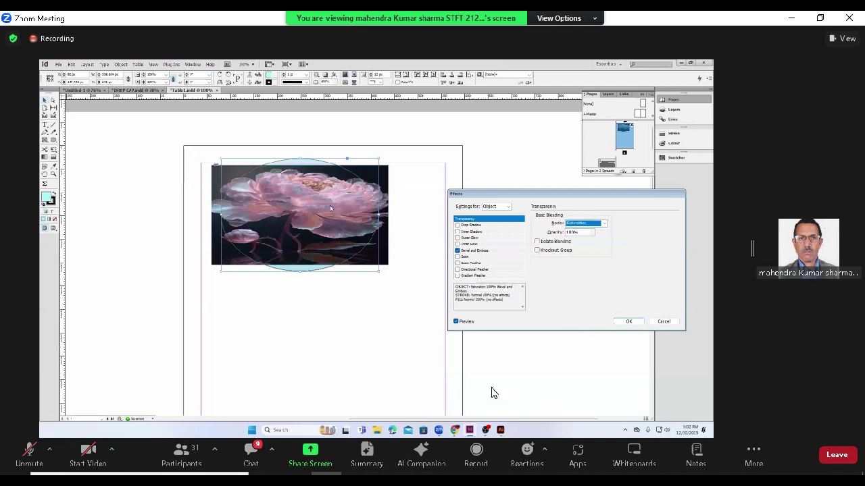
pyautogui.click(604, 223)
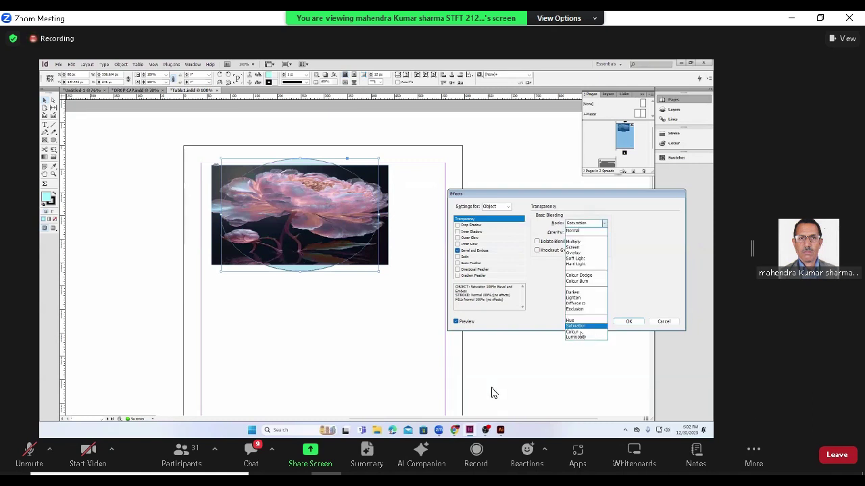
pyautogui.click(578, 332)
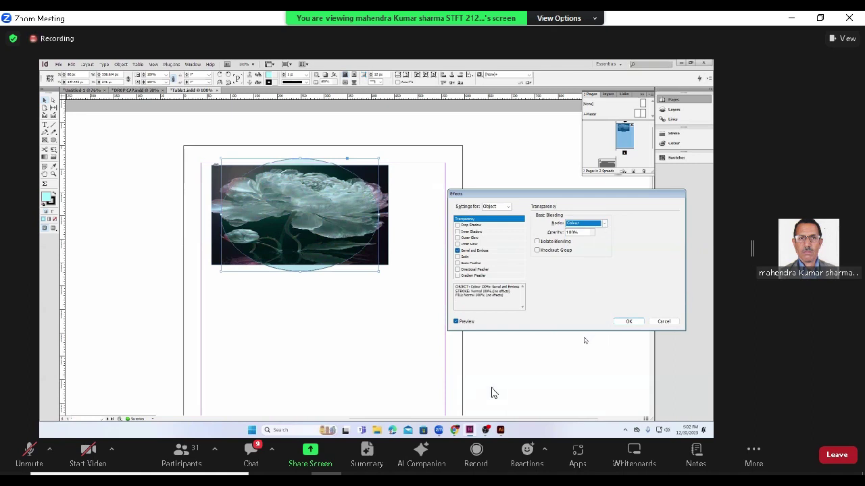
pyautogui.hotkey('alt', 'Down')
pyautogui.press('Down')
pyautogui.press('Down')
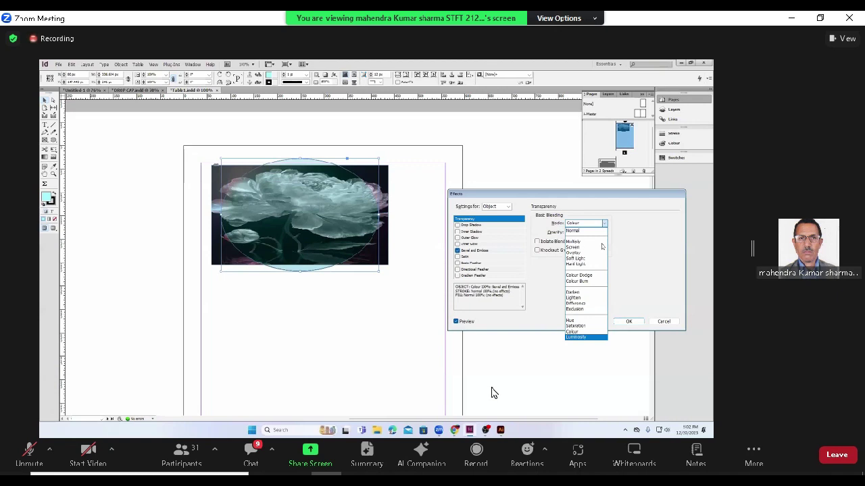
pyautogui.press('Return')
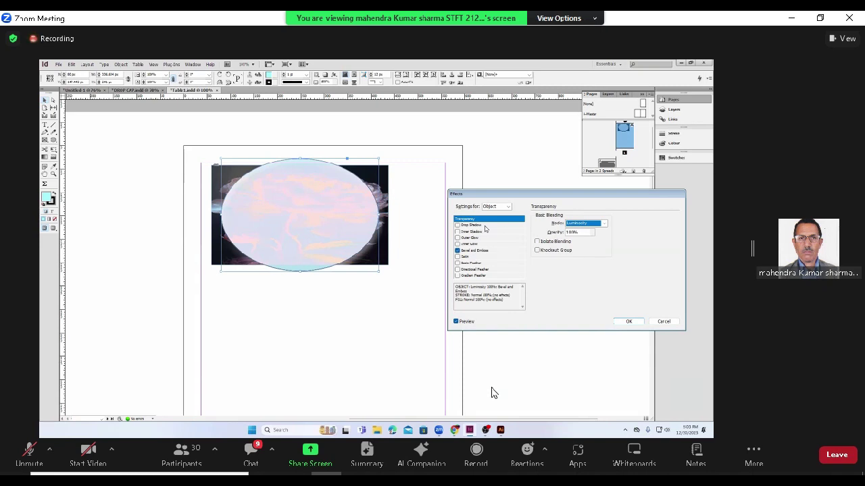
# Try Screen, then settle on Multiply blending for the oval and confirm.
pyautogui.click(603, 224)
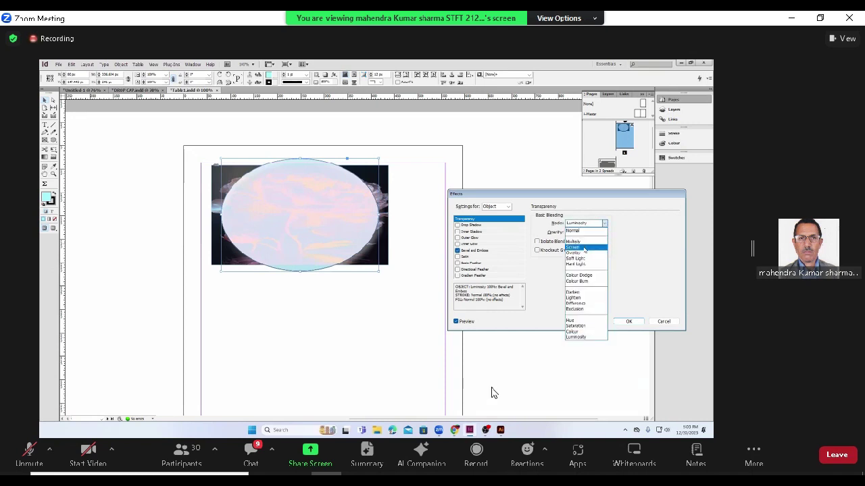
pyautogui.click(585, 248)
pyautogui.click(606, 225)
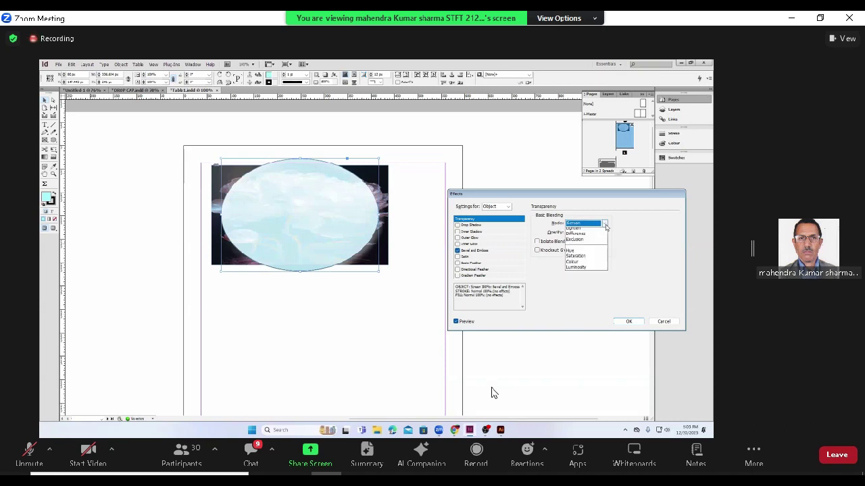
pyautogui.click(600, 238)
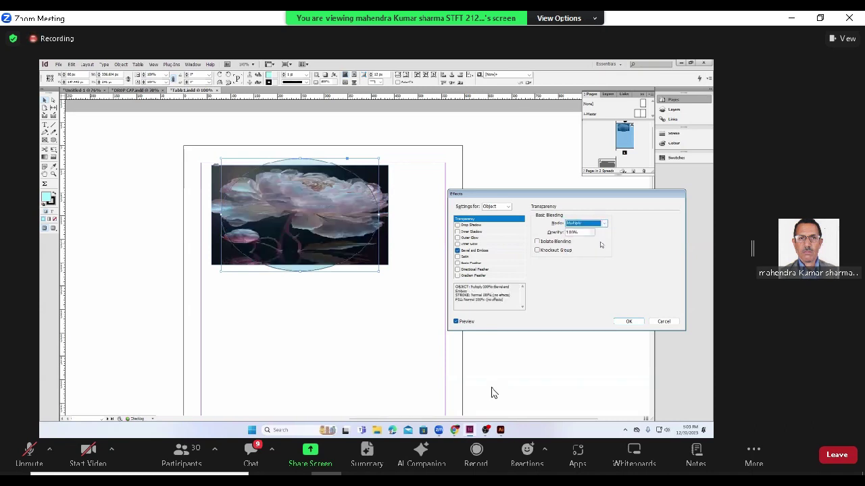
pyautogui.click(628, 322)
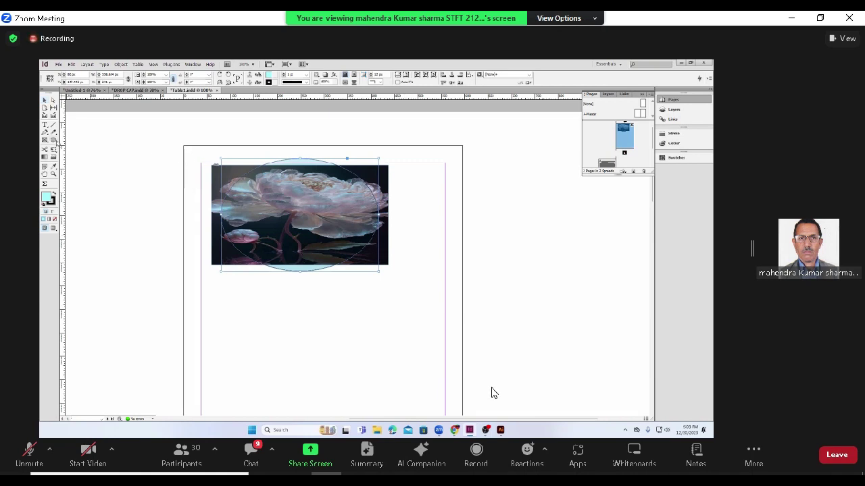
# Draw a rectangle below the flower image and fill it dark red.
pyautogui.click(53, 141)
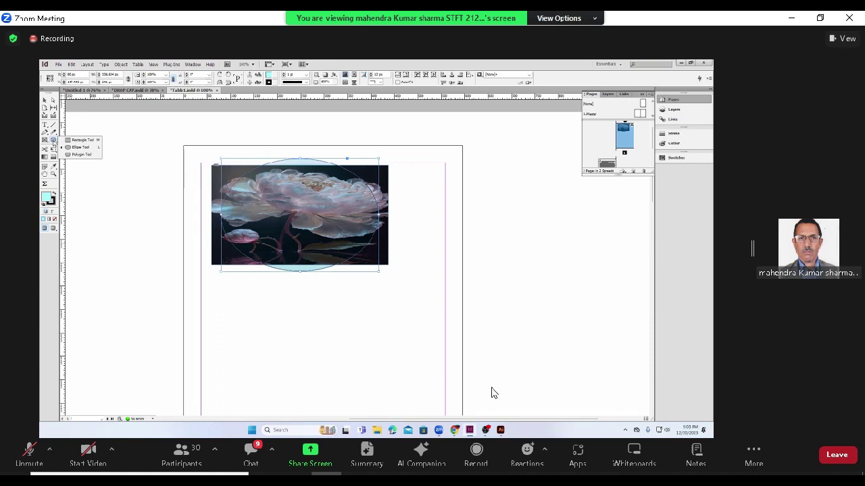
pyautogui.click(75, 147)
pyautogui.moveTo(252, 289); pyautogui.dragTo(404, 341)
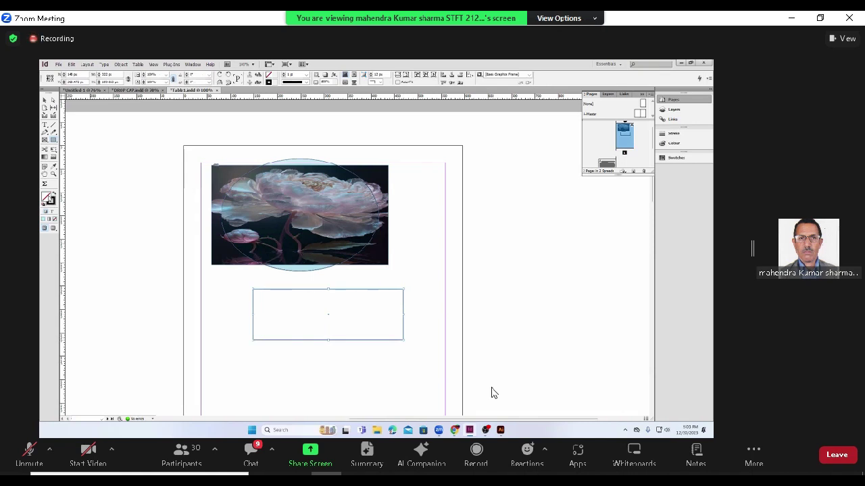
pyautogui.doubleClick(48, 198)
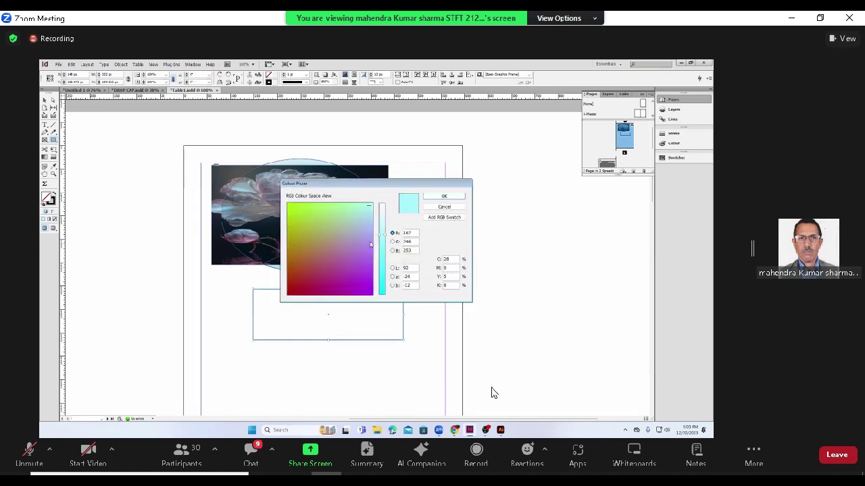
pyautogui.click(289, 279)
pyautogui.click(444, 196)
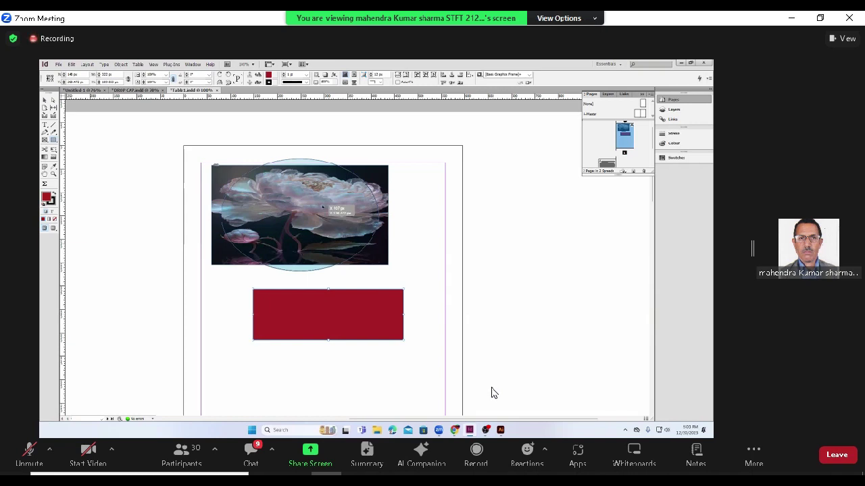
pyautogui.click(587, 216)
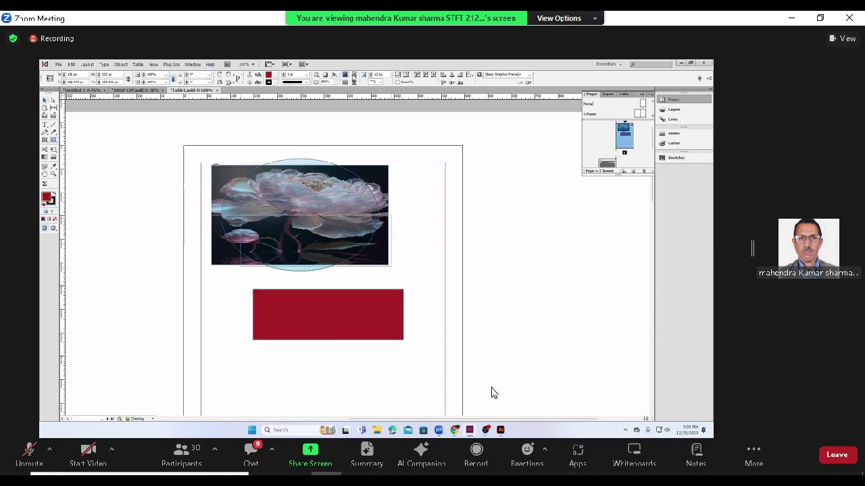
# Move the red rectangle onto the flower image and blend it with Multiply.
pyautogui.hotkey('ctrl', 'z')
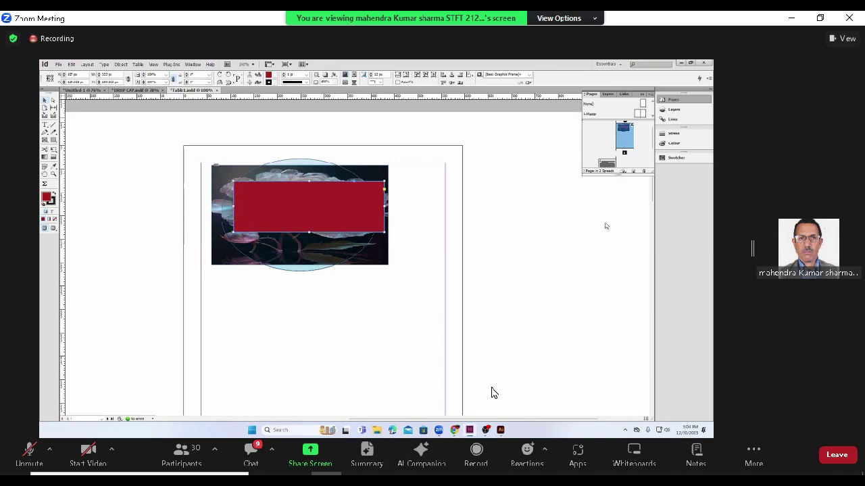
pyautogui.click(345, 74)
pyautogui.click(586, 222)
pyautogui.click(581, 234)
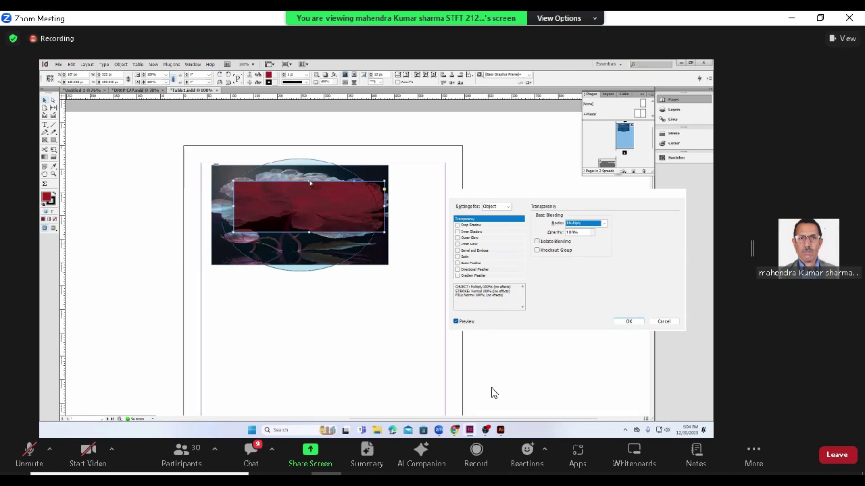
# Preview the red box with Screen, Overlay, Soft Light, Hard Light, Colour Dodge and Colour Burn.
pyautogui.click(604, 225)
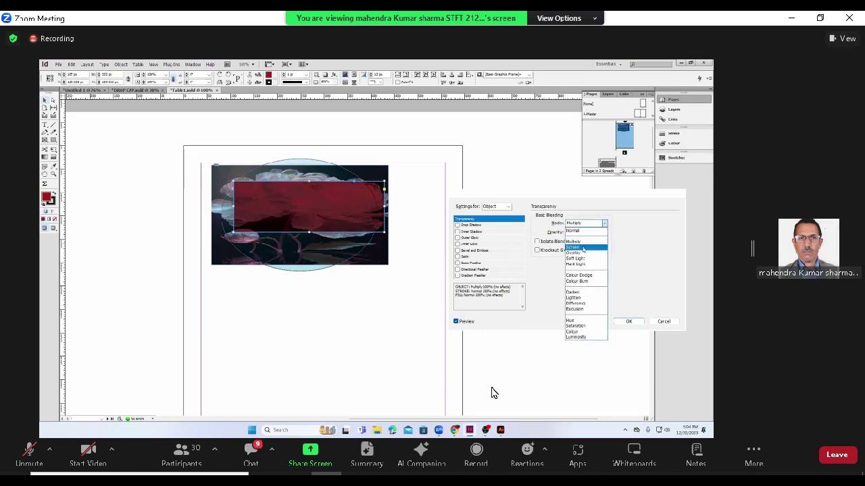
pyautogui.click(581, 247)
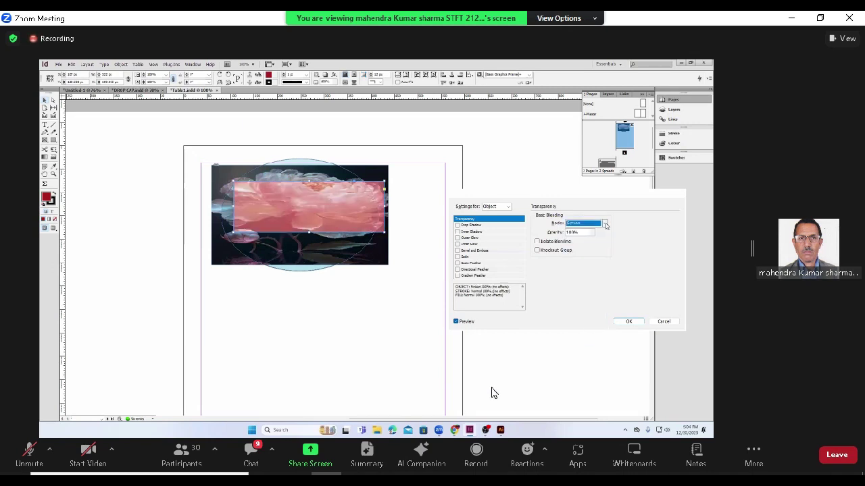
pyautogui.click(605, 224)
pyautogui.click(592, 252)
pyautogui.click(605, 224)
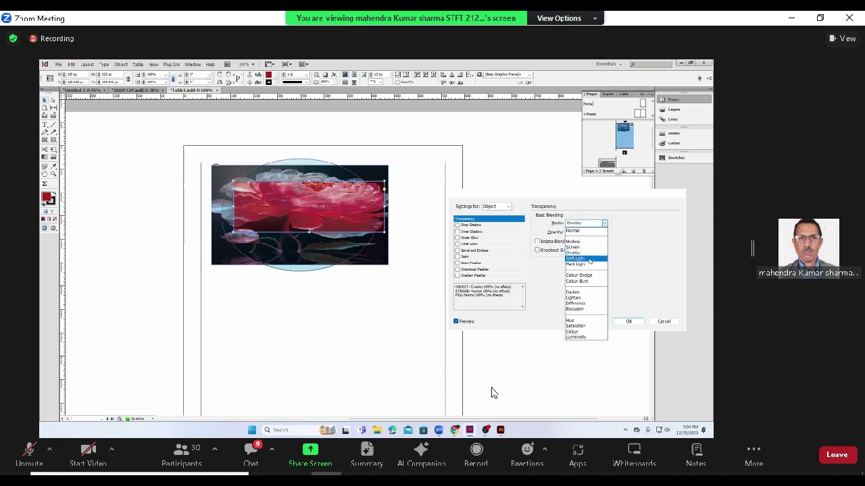
pyautogui.click(588, 260)
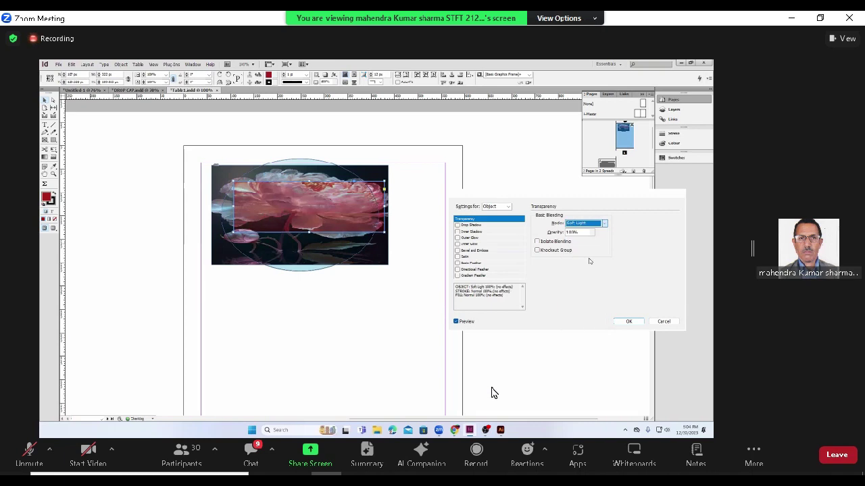
pyautogui.click(605, 224)
pyautogui.click(594, 263)
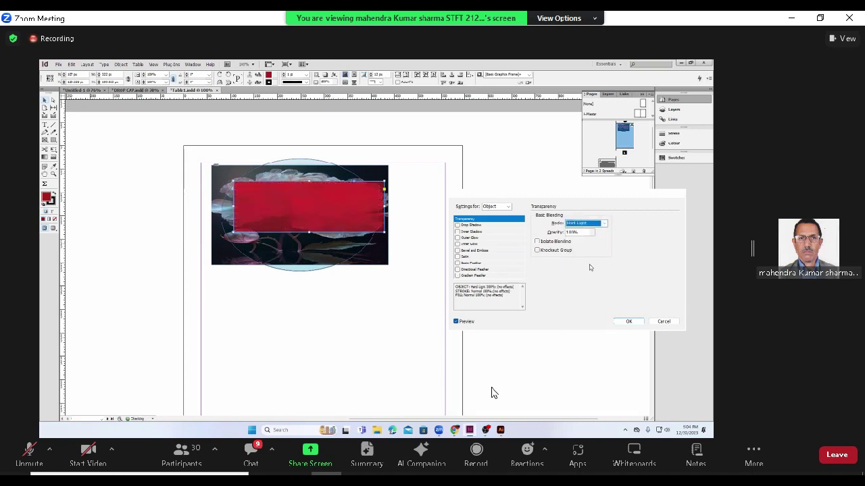
pyautogui.click(604, 224)
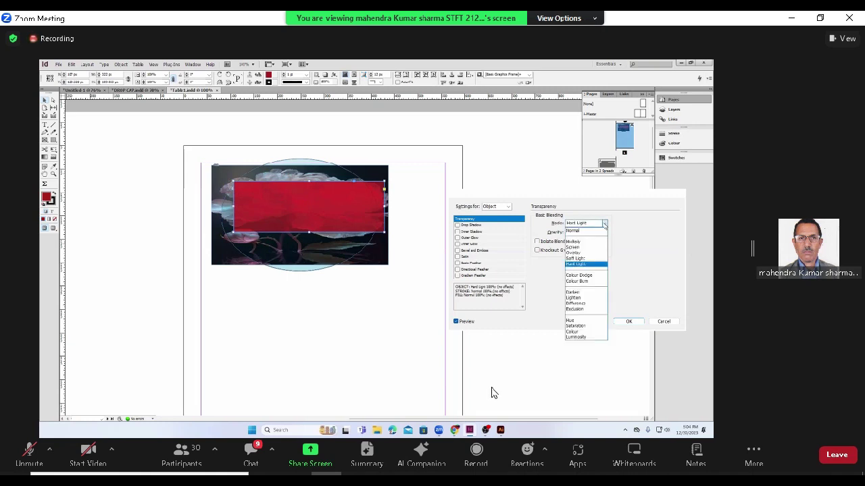
pyautogui.click(590, 276)
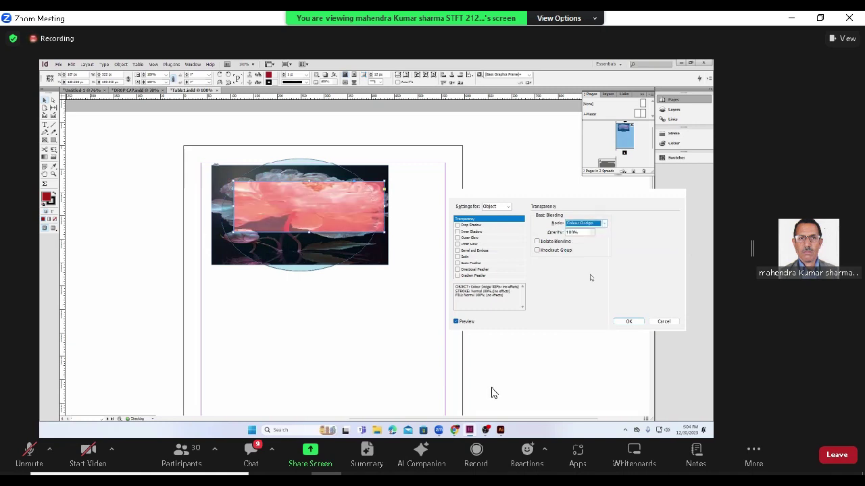
pyautogui.click(604, 224)
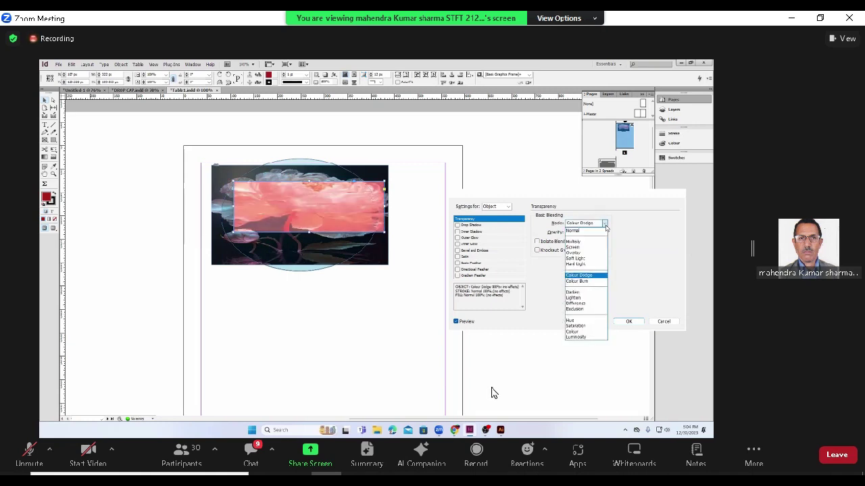
pyautogui.click(590, 281)
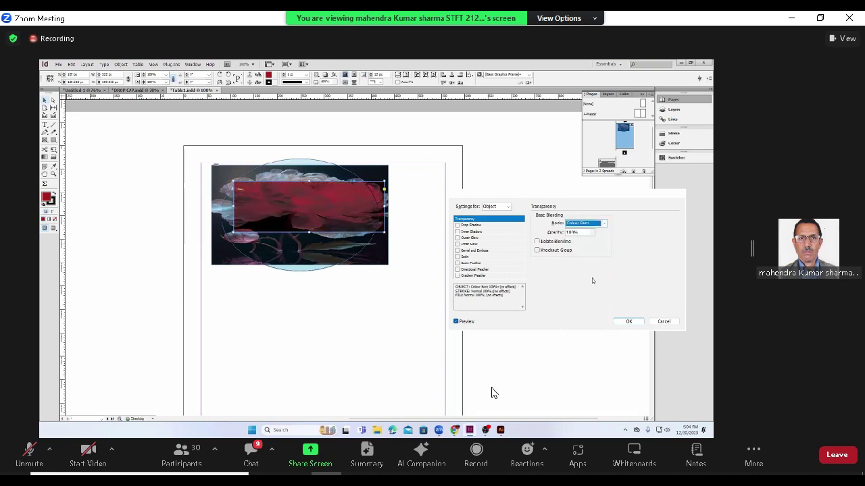
# Try Darken, Lighten, Difference, Exclusion and Hue, then apply Saturation to the red box.
pyautogui.click(605, 225)
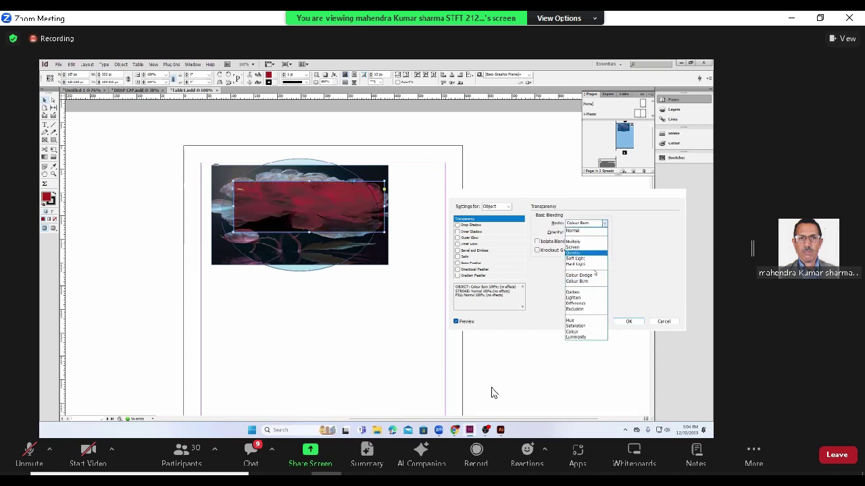
pyautogui.click(574, 285)
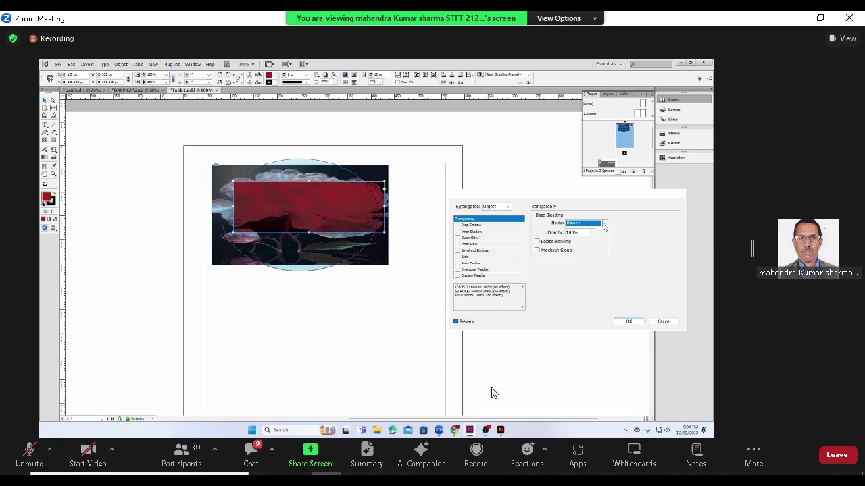
pyautogui.click(605, 224)
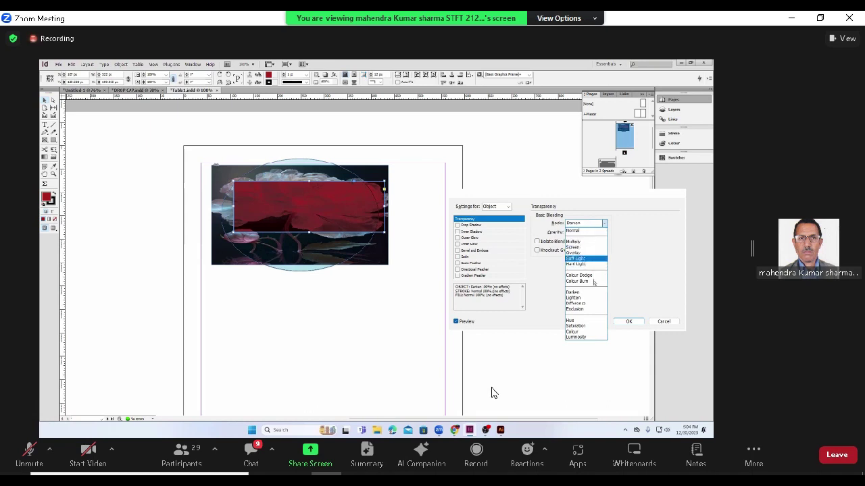
pyautogui.click(580, 299)
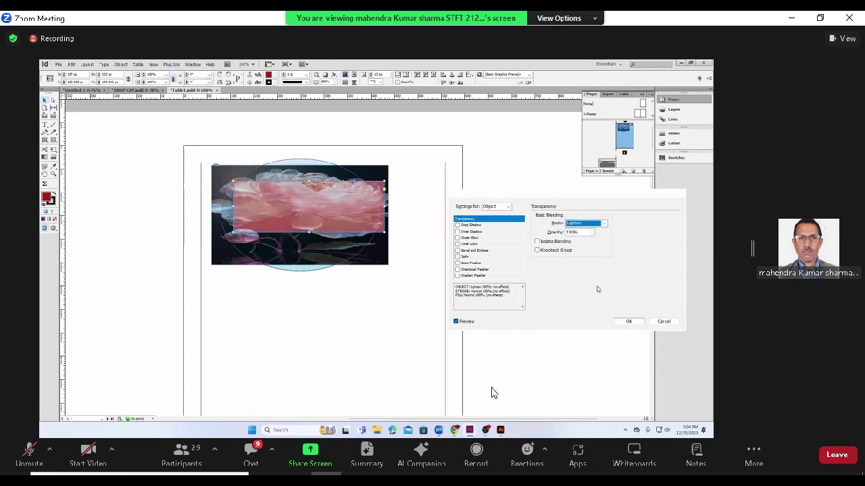
pyautogui.click(605, 225)
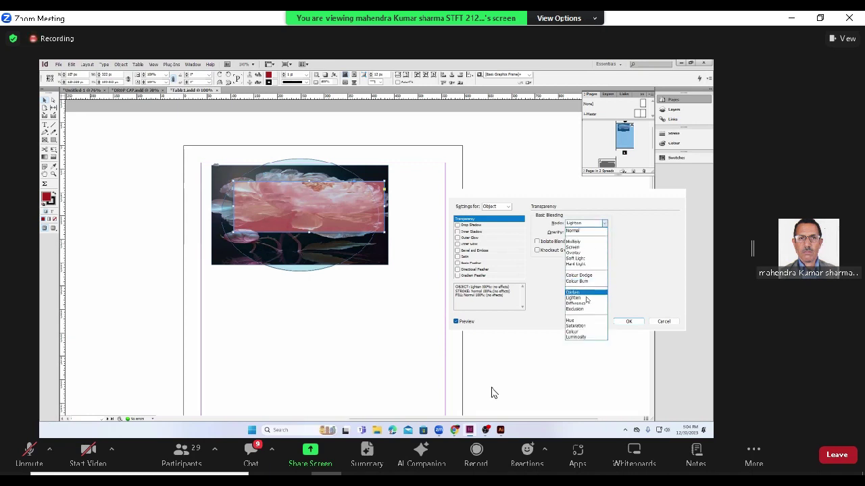
pyautogui.click(589, 304)
pyautogui.click(605, 224)
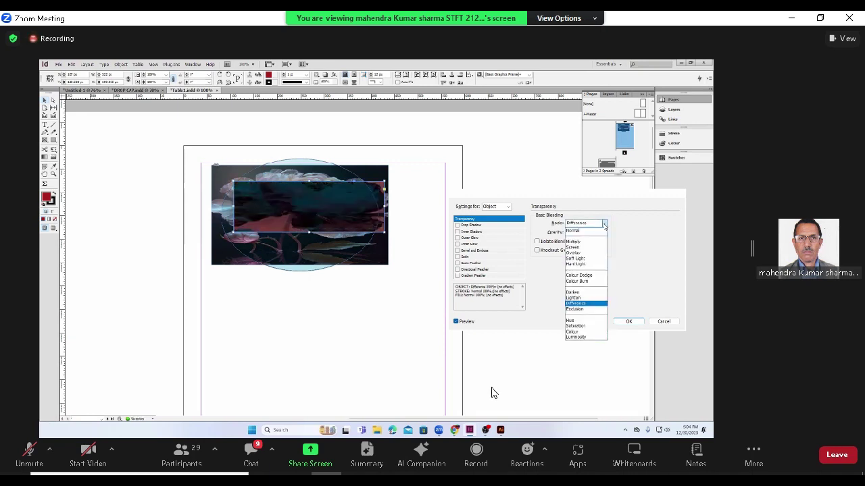
pyautogui.click(587, 310)
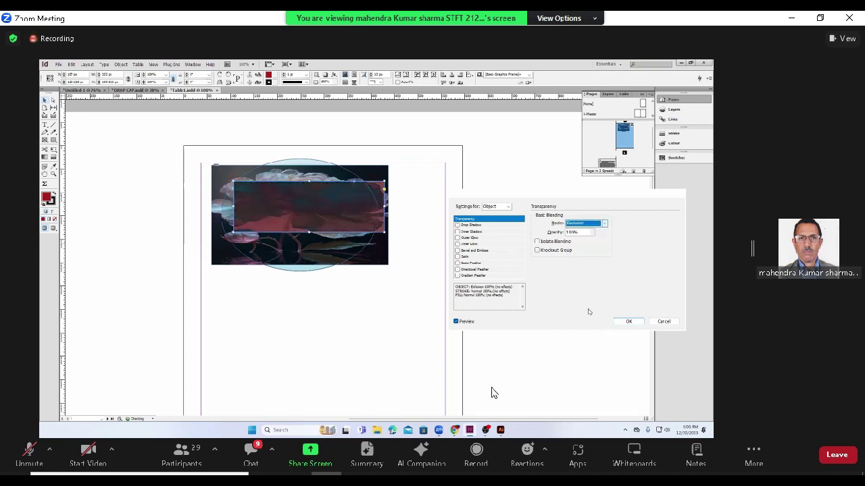
pyautogui.click(605, 225)
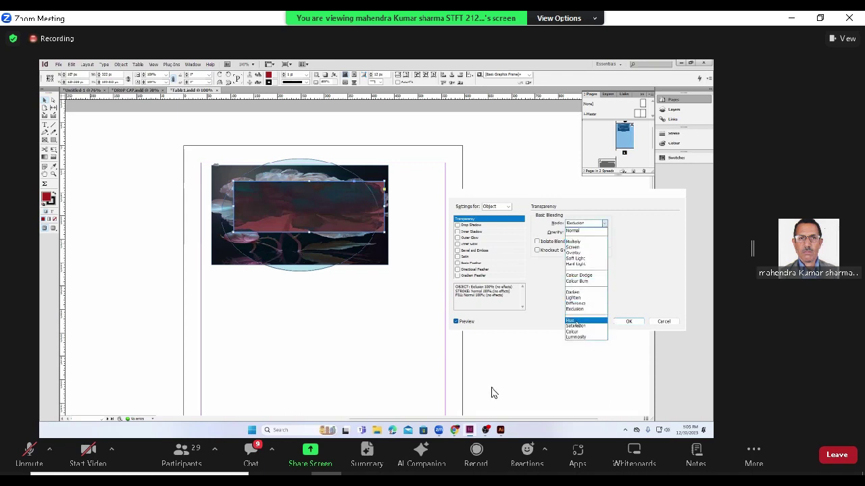
pyautogui.click(589, 322)
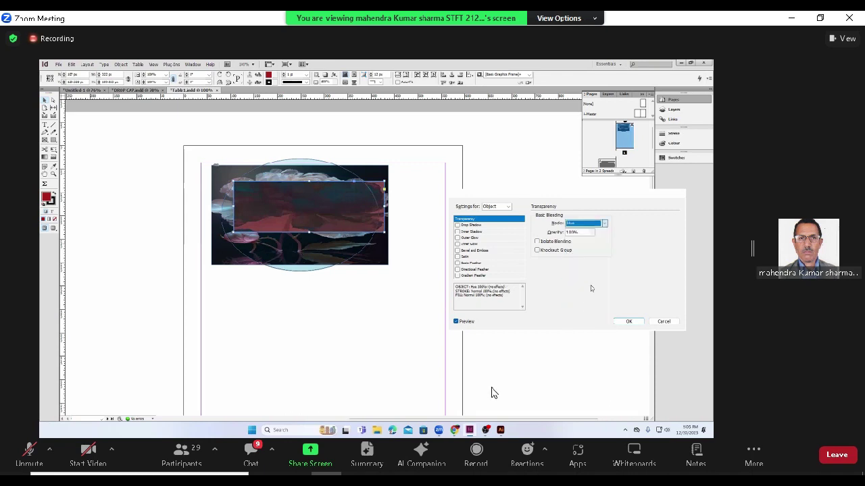
pyautogui.click(605, 226)
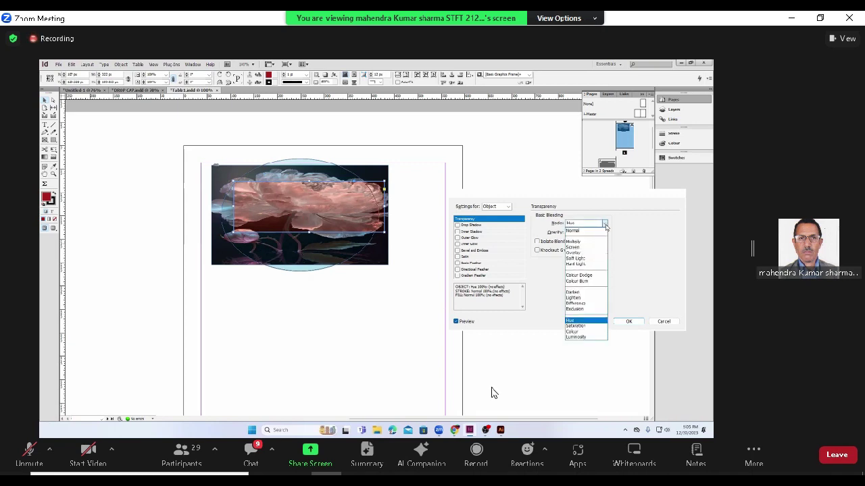
pyautogui.click(586, 326)
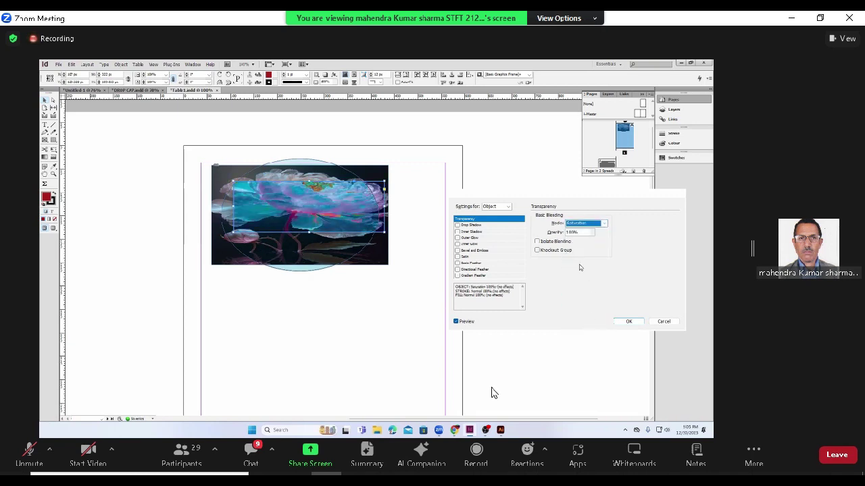
pyautogui.click(635, 322)
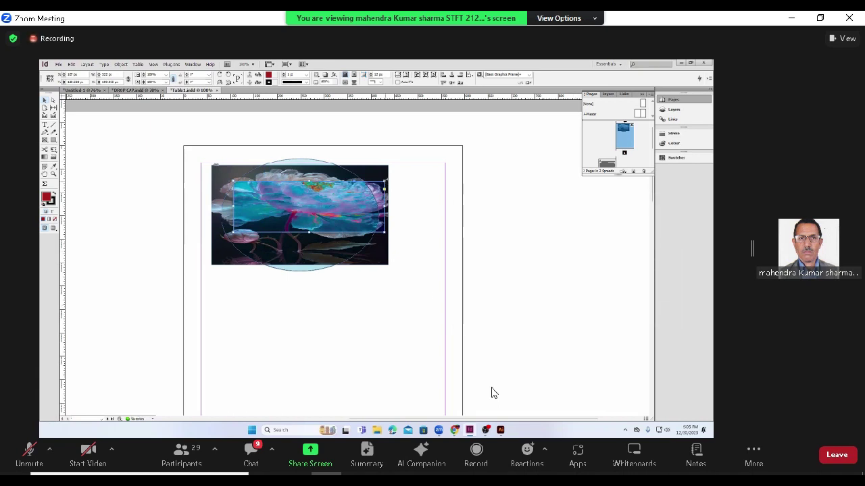
# Extend the image frame's top edge, then delete the flower image and oval together.
pyautogui.moveTo(385, 181); pyautogui.dragTo(388, 161)
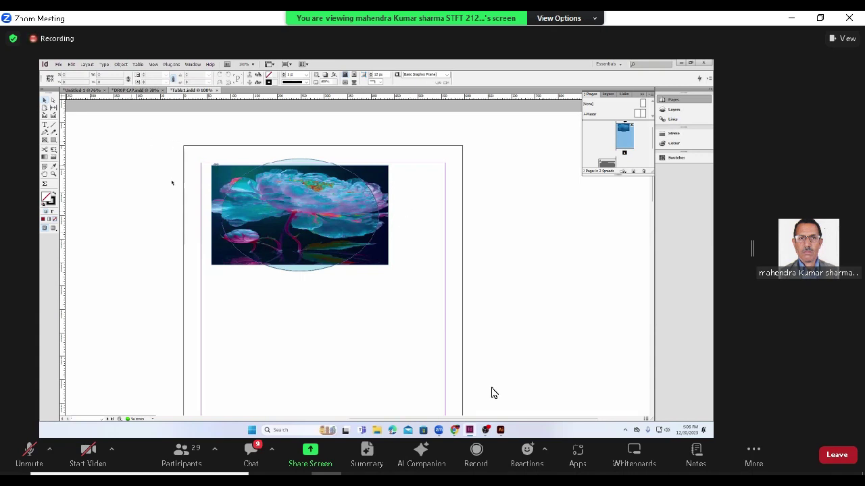
pyautogui.moveTo(196, 154)
pyautogui.mouseDown()
pyautogui.moveTo(421, 256)
pyautogui.moveTo(415, 297)
pyautogui.mouseUp()
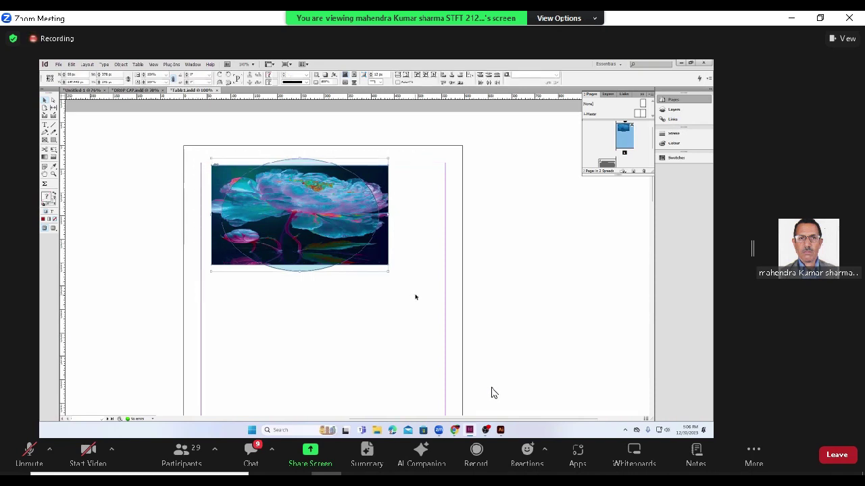
pyautogui.press('Delete')
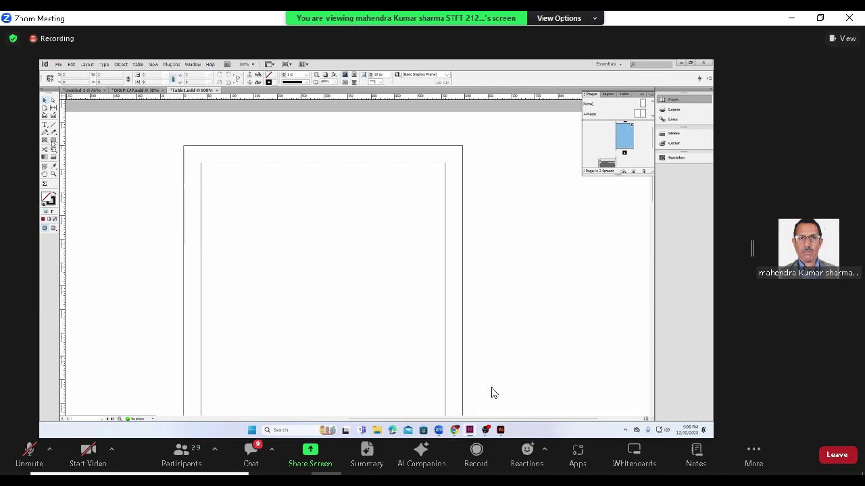
# Switch to the Ellipse Tool from the shape tool flyout.
pyautogui.click(56, 141)
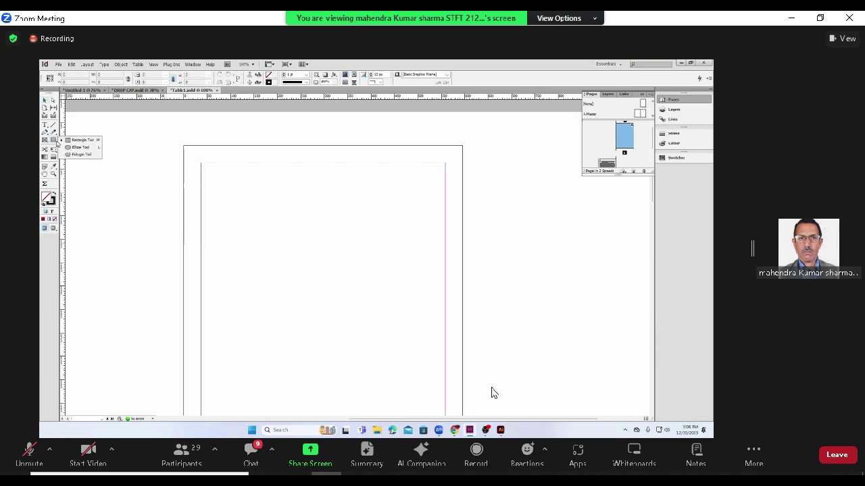
pyautogui.click(73, 147)
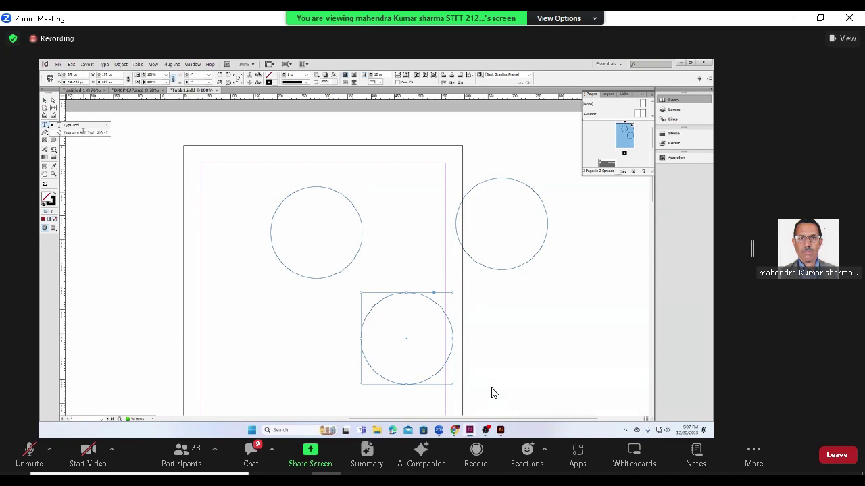
# Type the school name along the upper-left circle's path and enlarge it two sizes.
pyautogui.click(84, 133)
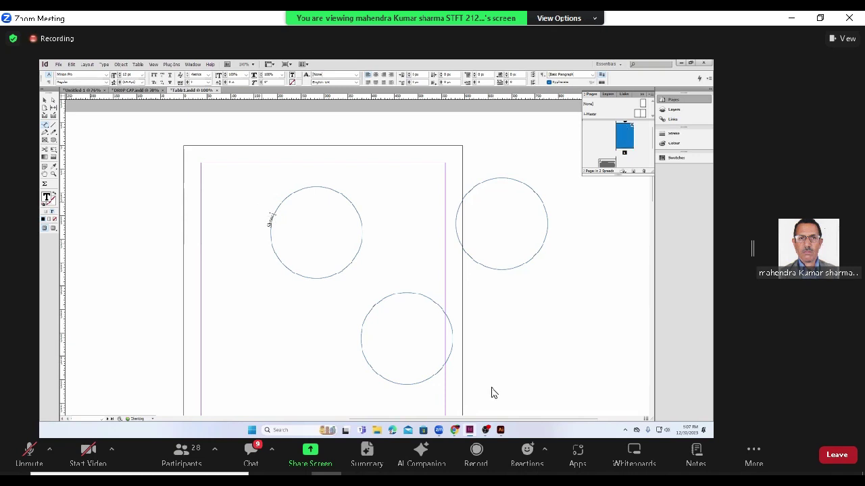
pyautogui.write('y')
pyautogui.write('a')
pyautogui.write('laya')
pyautogui.write(' Pag')
pyautogui.write('e ')
pyautogui.write('Sch')
pyautogui.write('ool')
pyautogui.moveTo(318, 186); pyautogui.dragTo(279, 193)
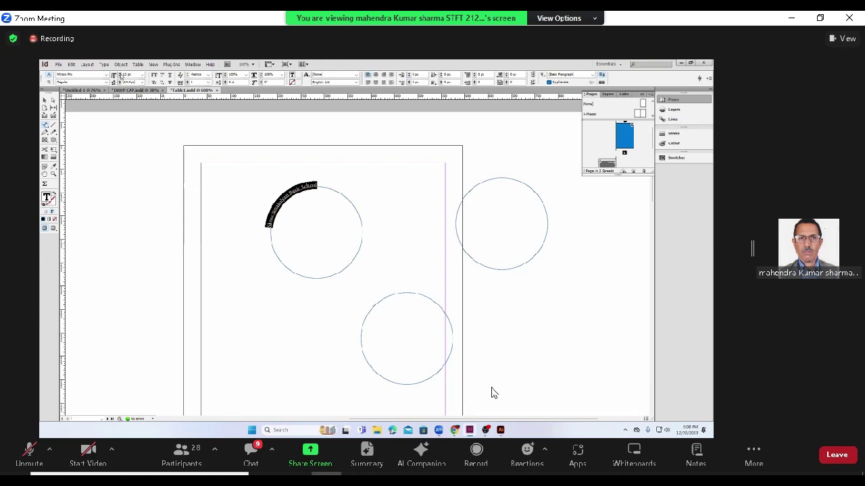
pyautogui.press('Up')
pyautogui.press('Up')
pyautogui.press('Up')
pyautogui.press('Up')
pyautogui.press('Up')
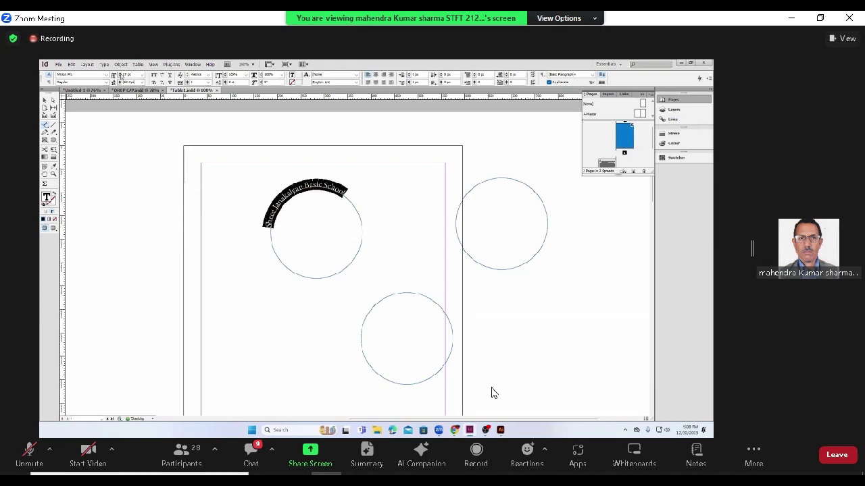
pyautogui.press('Up')
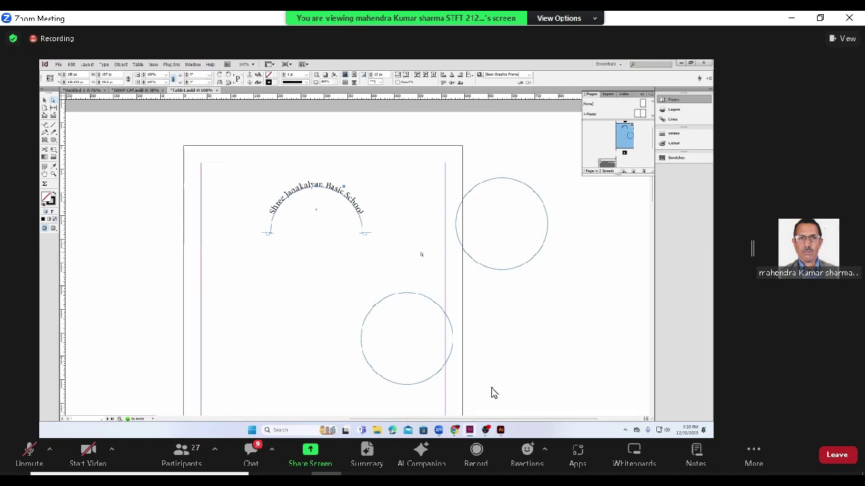
# With the Selection tool, move the lower circle to the right.
pyautogui.click(45, 101)
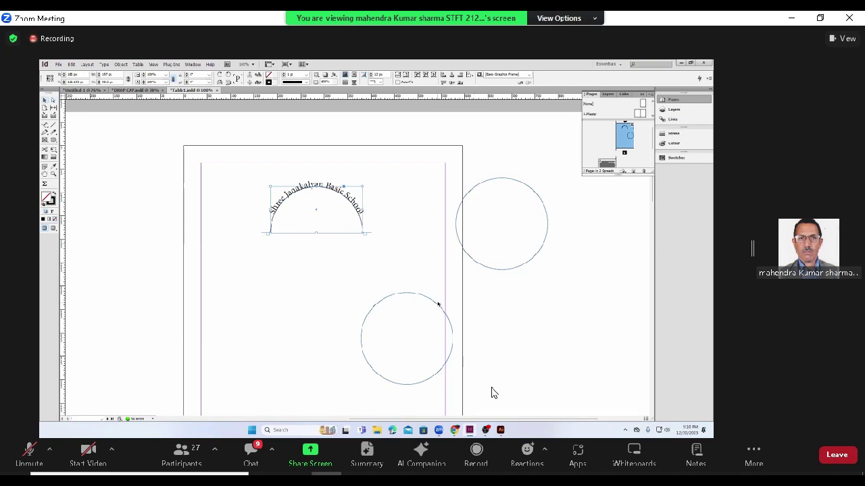
pyautogui.moveTo(437, 305); pyautogui.dragTo(524, 295)
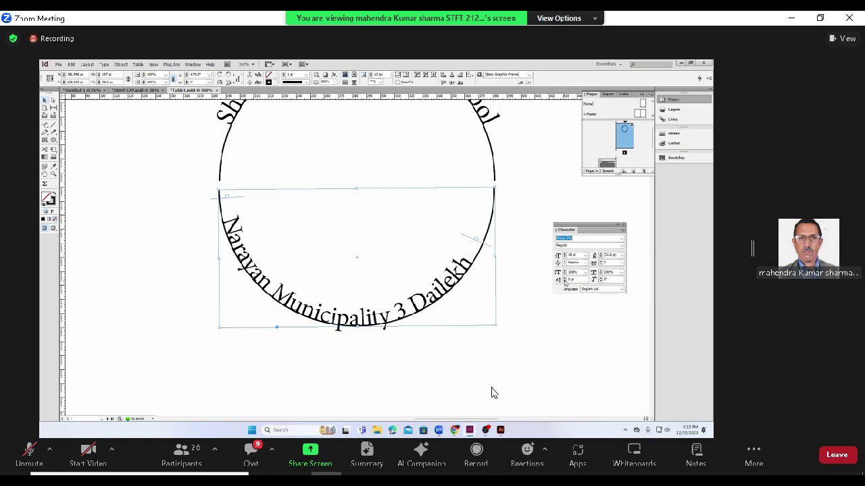
# Lower the bottom text's baseline shift repeatedly so it sits just outside the circle, then deselect.
pyautogui.click(565, 282)
pyautogui.click(565, 281)
pyautogui.click(565, 282)
pyautogui.click(565, 281)
pyautogui.click(564, 281)
pyautogui.click(565, 282)
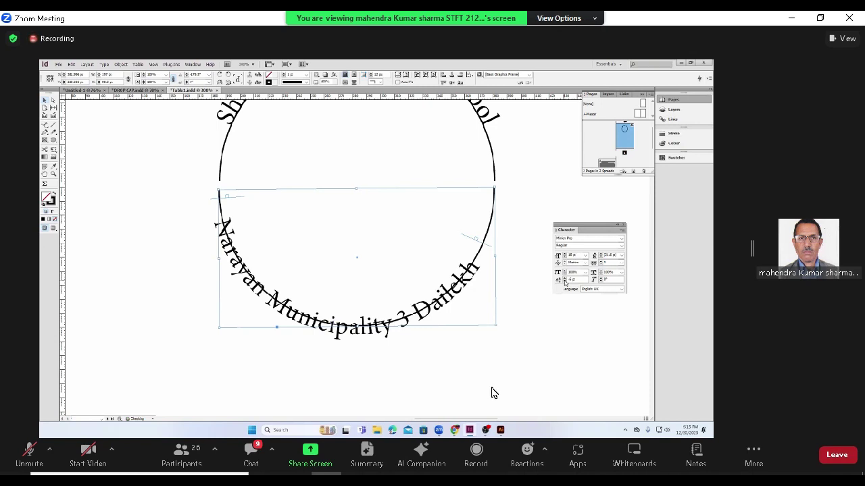
pyautogui.click(565, 282)
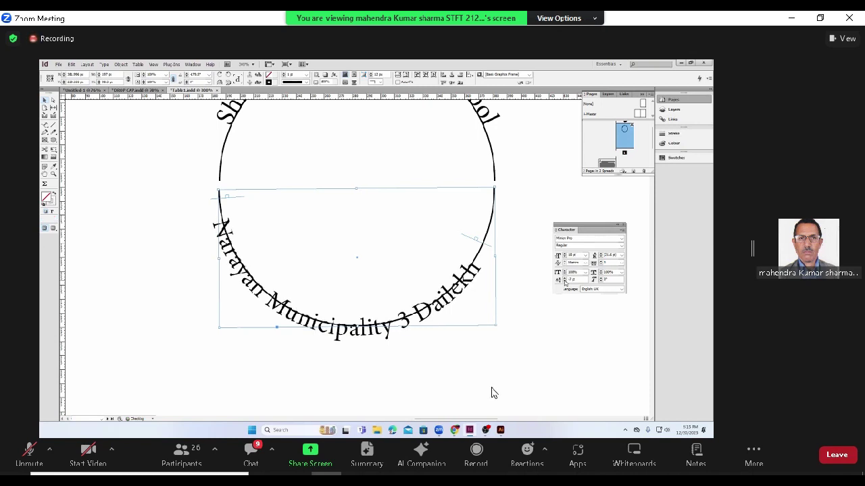
pyautogui.click(564, 282)
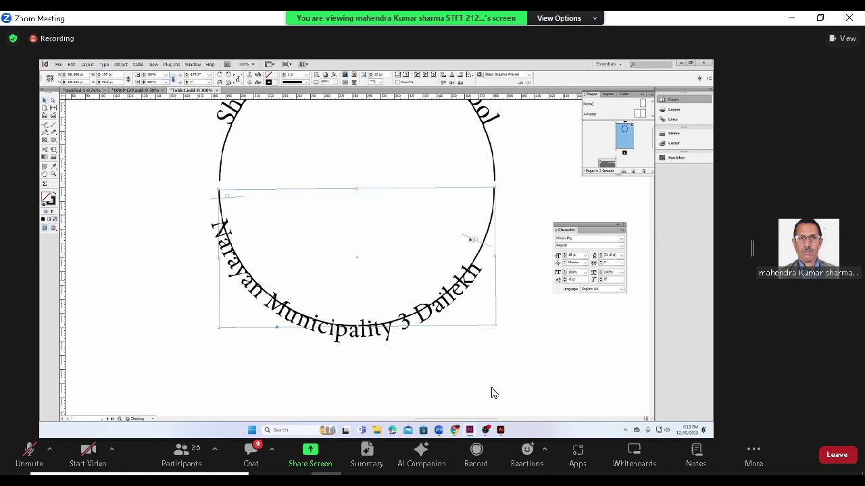
pyautogui.hotkey('alt', 'shift', 'Down')
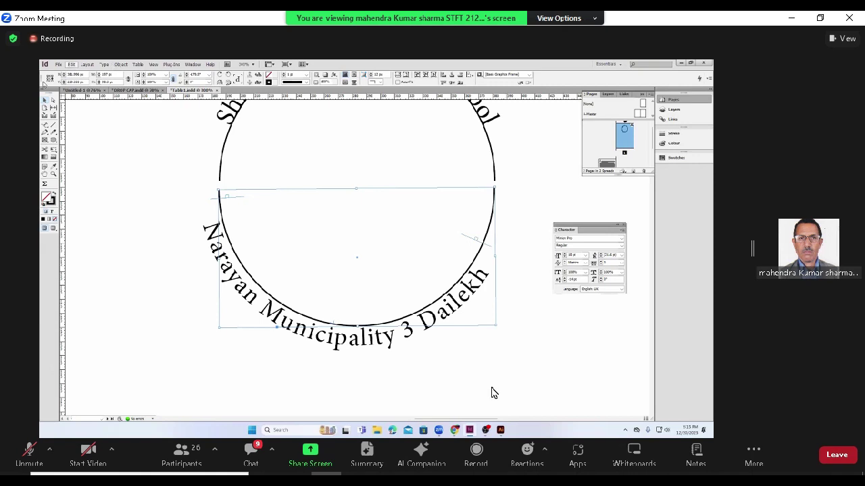
pyautogui.click(493, 237)
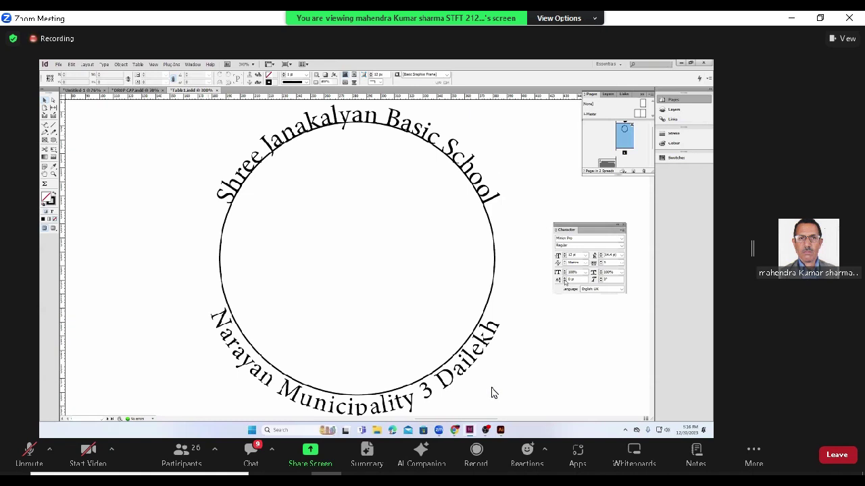
# Widen the letter spacing of 'Shree Janakalyan Basic School' on the top arc, then deselect.
pyautogui.press('Escape')
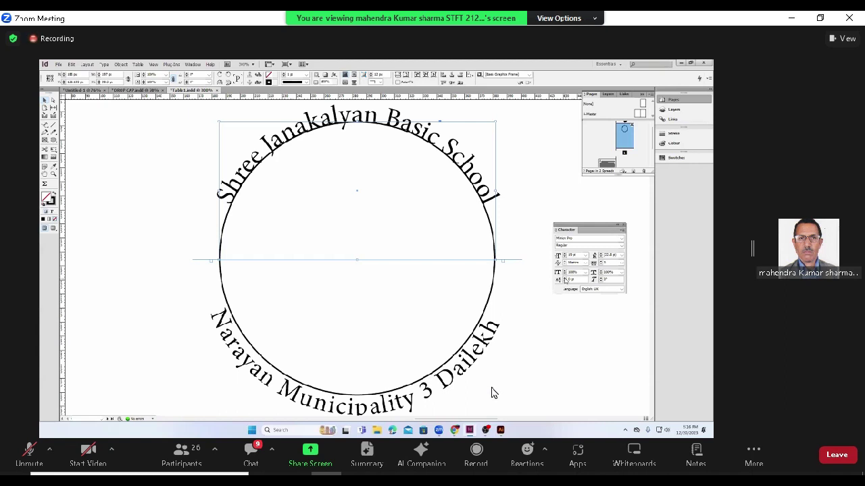
pyautogui.press('Up')
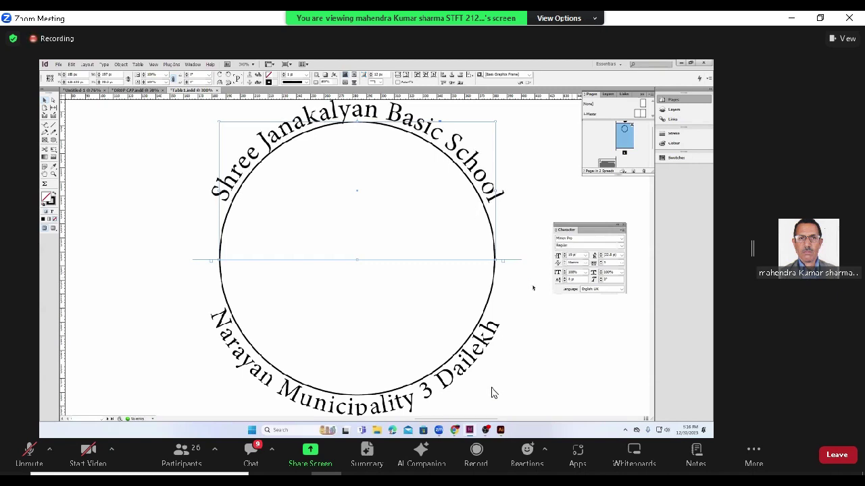
pyautogui.click(490, 217)
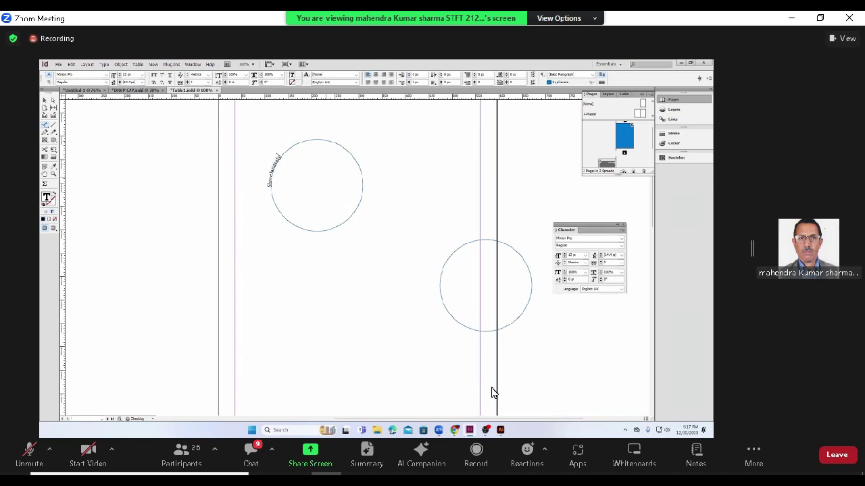
# Finish typing the school name on the upper circle and select all its path text.
pyautogui.write('g')
pyautogui.write('de')
pyautogui.write('o')
pyautogui.write('l')
pyautogui.press('Left')
pyautogui.press('Left')
pyautogui.press('Left')
pyautogui.moveTo(311, 138); pyautogui.dragTo(269, 187)
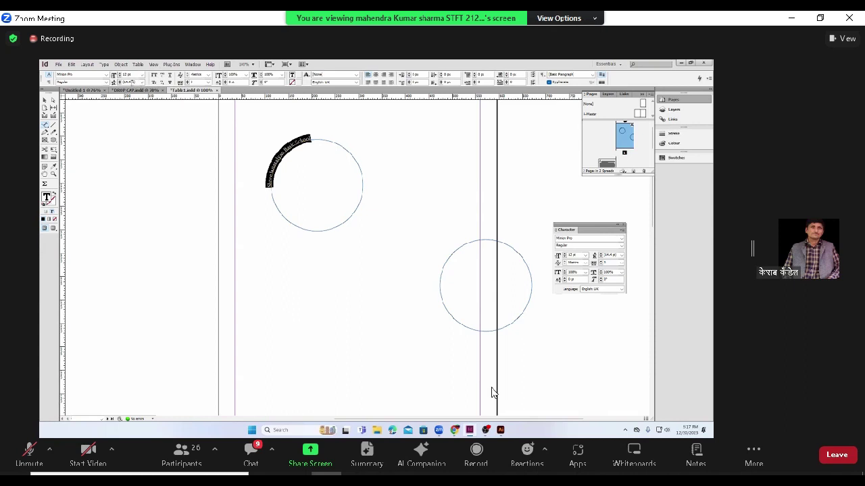
# Increase the arched school name's font size step by step up to 20 pt.
pyautogui.click(120, 73)
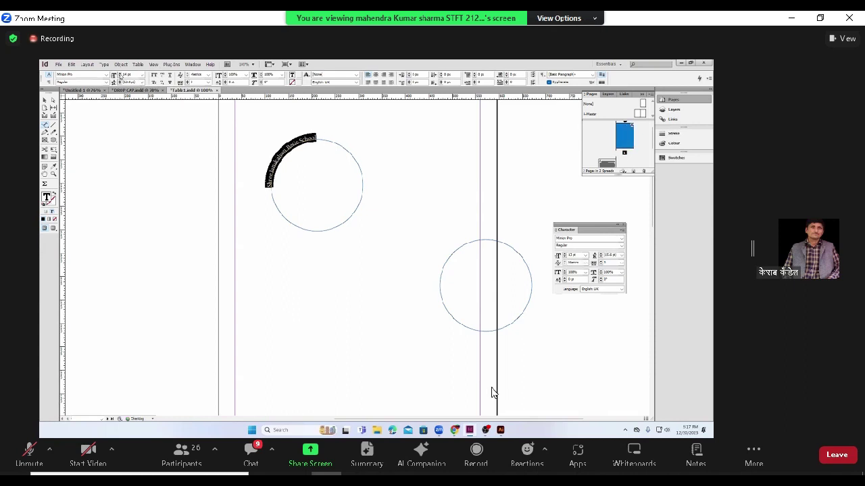
pyautogui.click(120, 73)
pyautogui.click(120, 73)
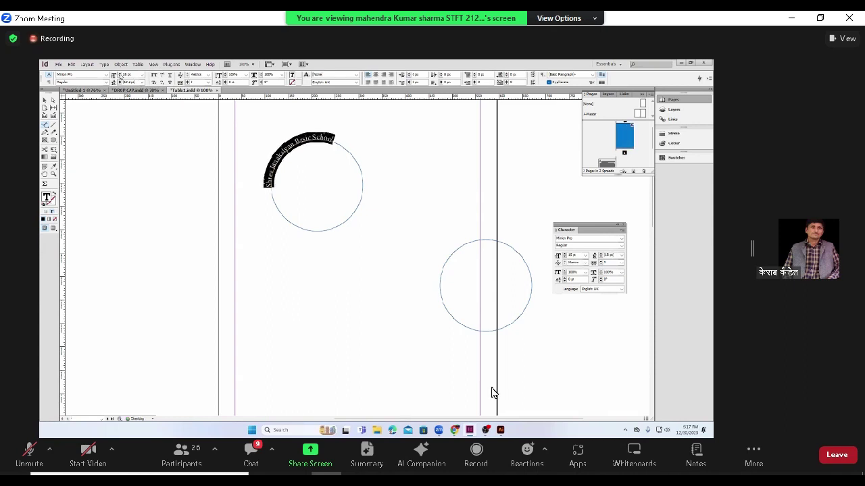
pyautogui.click(120, 73)
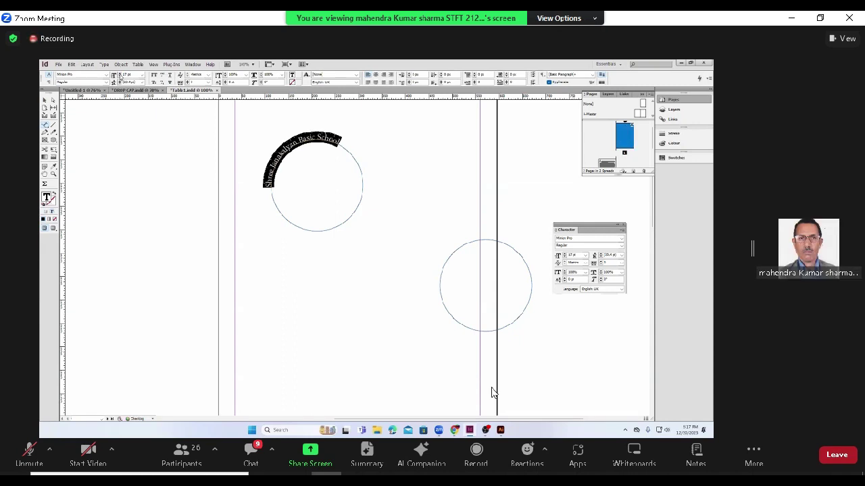
pyautogui.click(120, 73)
pyautogui.click(120, 73)
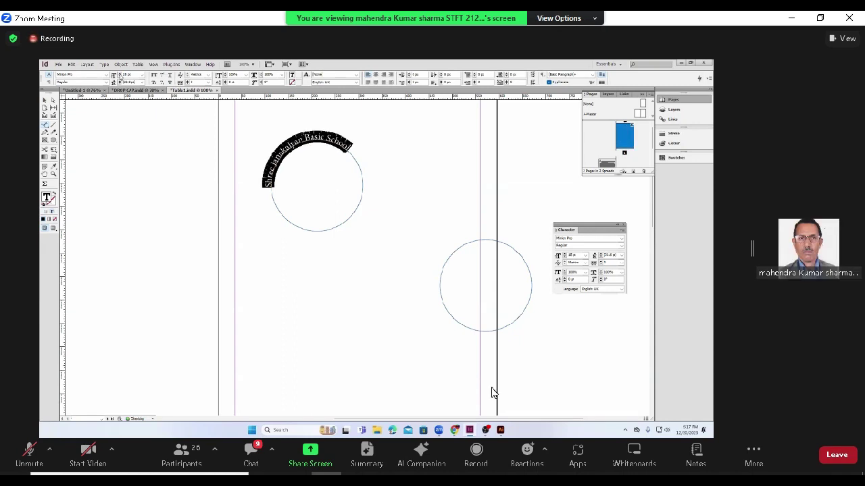
pyautogui.click(120, 74)
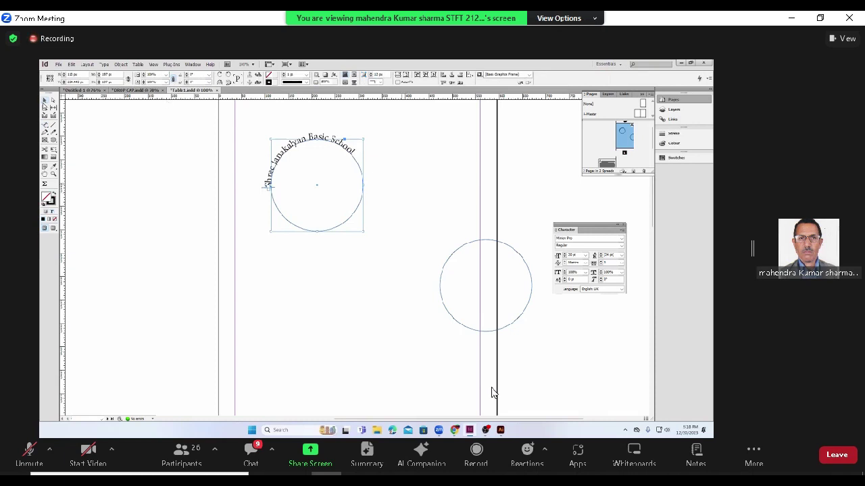
# Switch to the Direct Selection tool and zoom in on the circles to 200%.
pyautogui.click(54, 101)
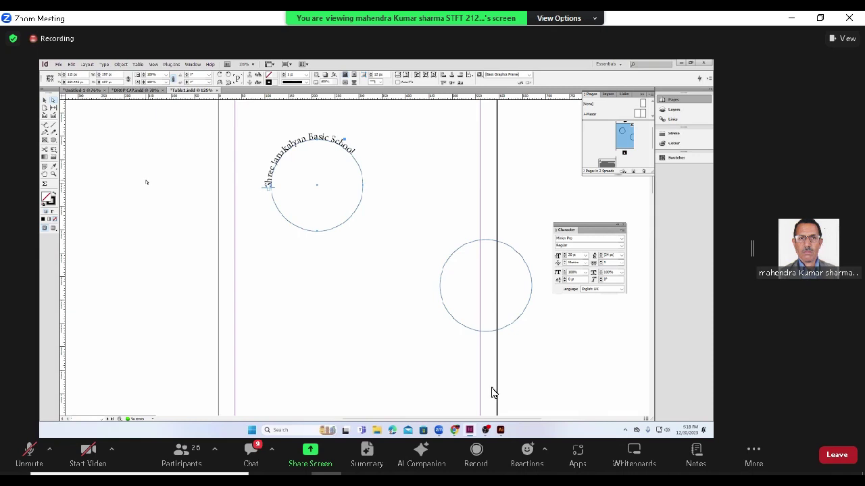
pyautogui.hotkey('ctrl', '=')
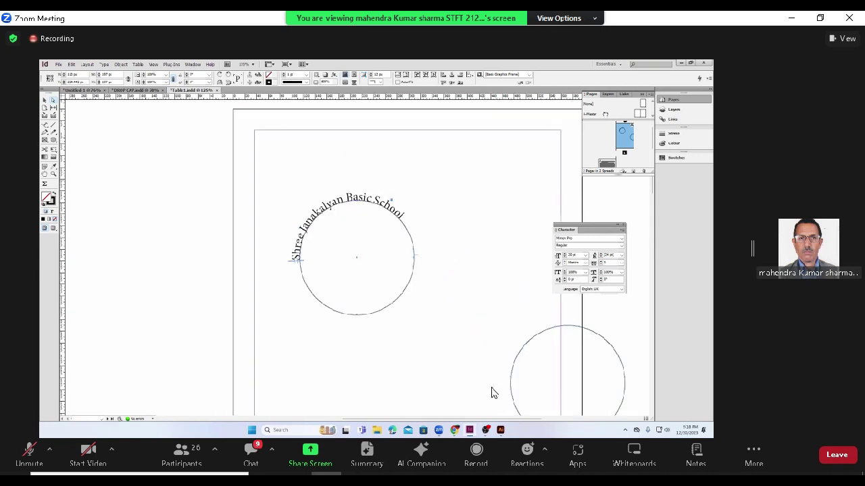
pyautogui.hotkey('ctrl', '=')
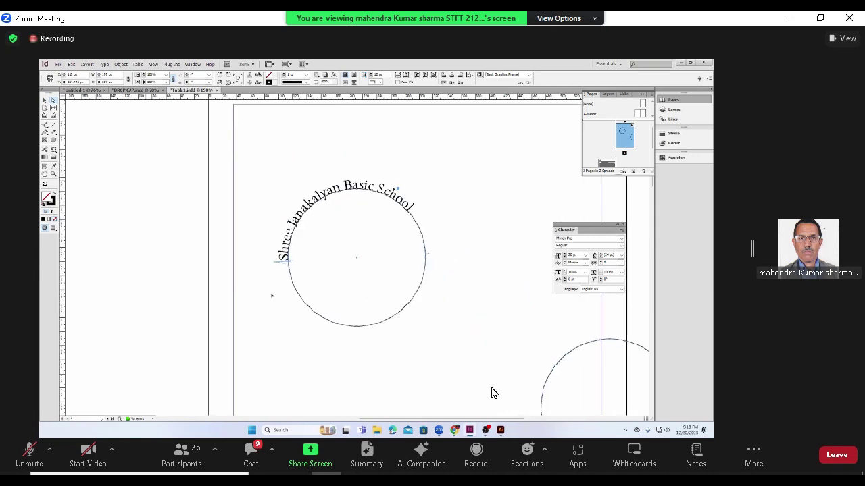
pyautogui.hotkey('ctrl', '=')
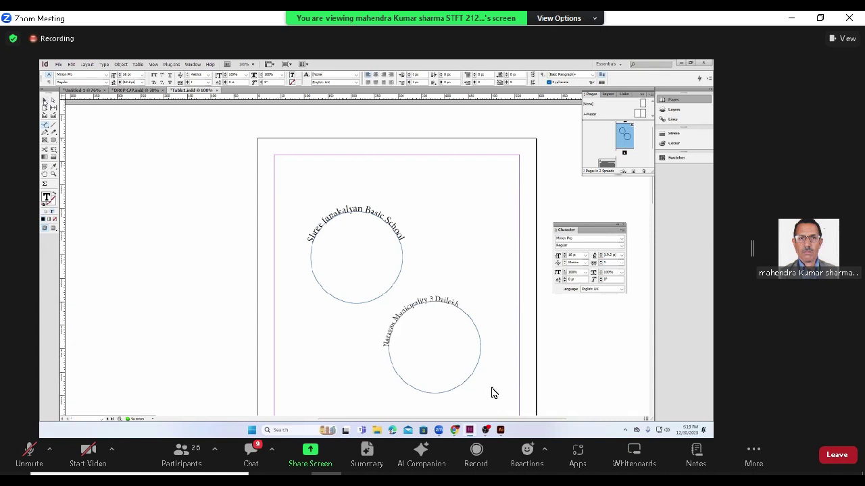
# Drag the path-text brackets to slide 'Narayan Municipality 3 Dailekh' onto the lower circle's bottom arc.
pyautogui.press('Escape')
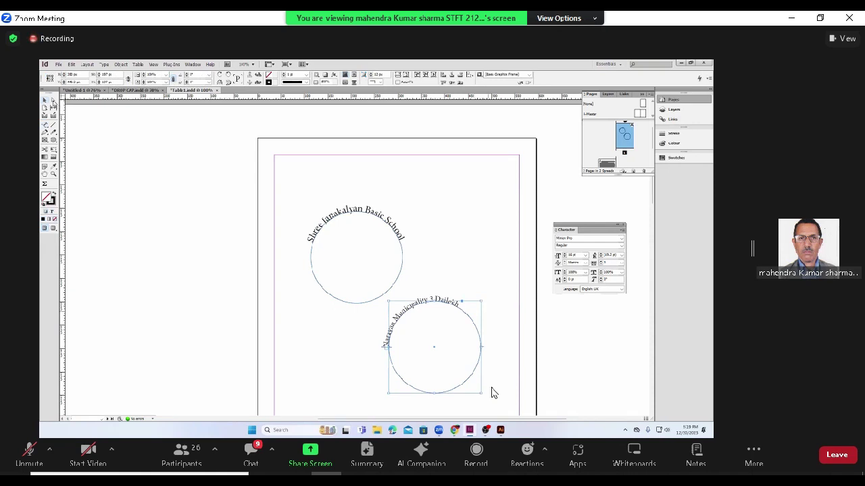
pyautogui.click(493, 393)
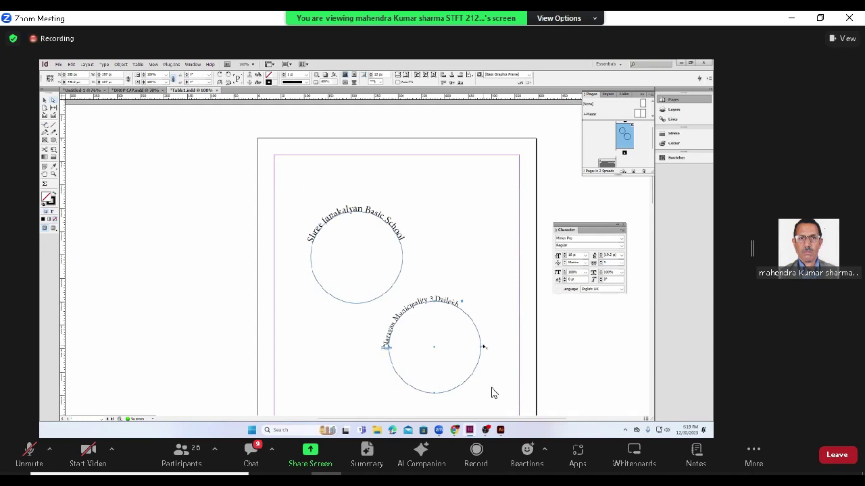
pyautogui.moveTo(485, 349); pyautogui.dragTo(462, 308)
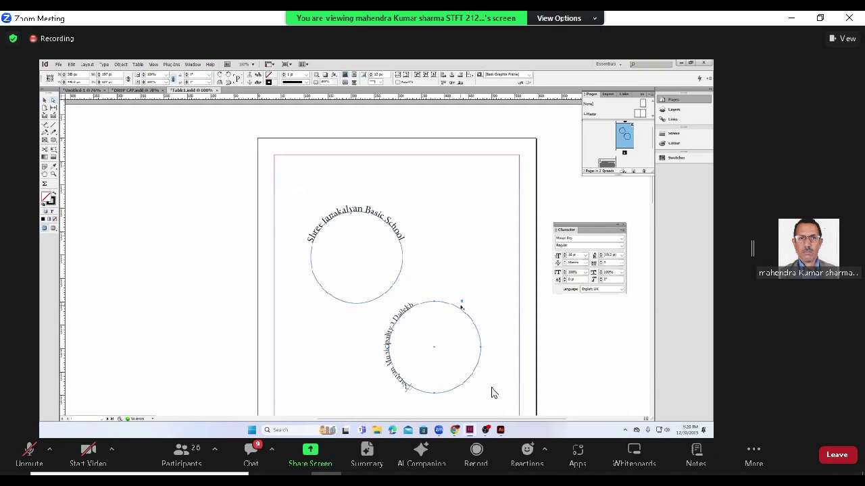
pyautogui.moveTo(461, 307); pyautogui.dragTo(440, 300)
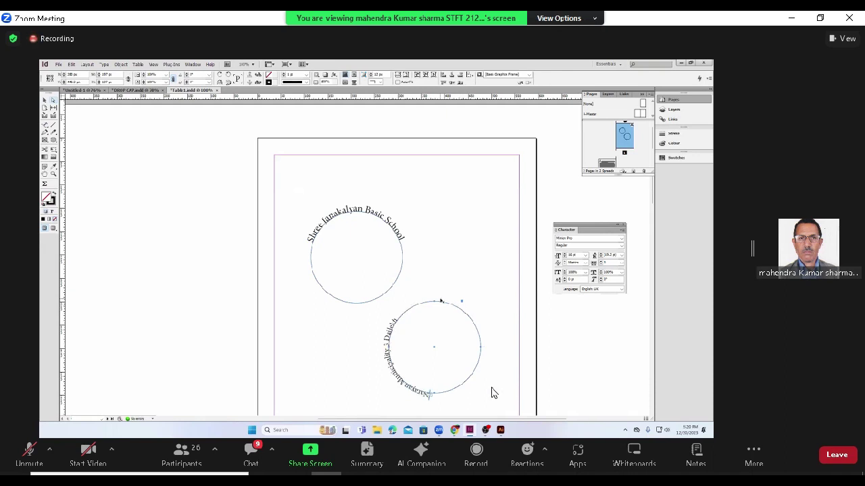
pyautogui.moveTo(440, 300); pyautogui.dragTo(425, 300)
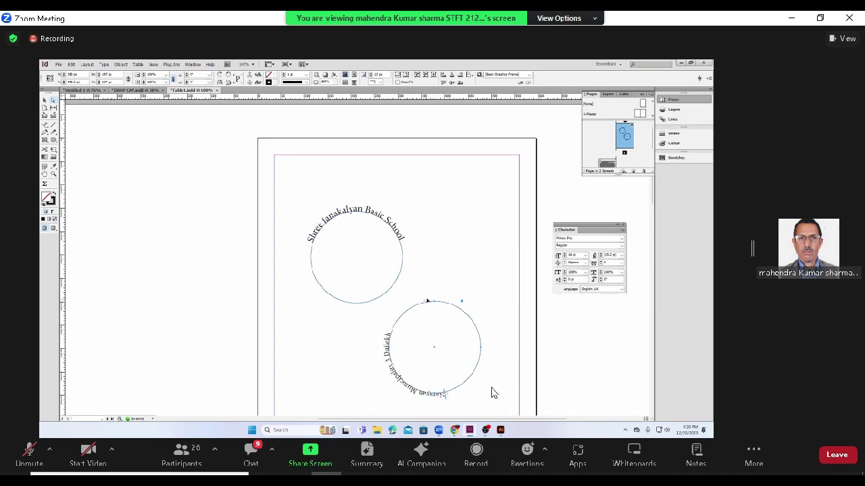
pyautogui.moveTo(425, 301); pyautogui.dragTo(410, 313)
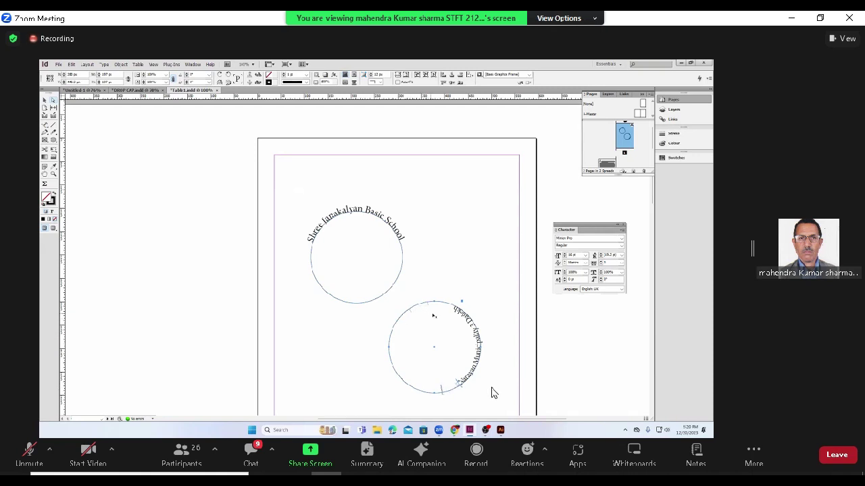
pyautogui.moveTo(461, 383); pyautogui.dragTo(427, 391)
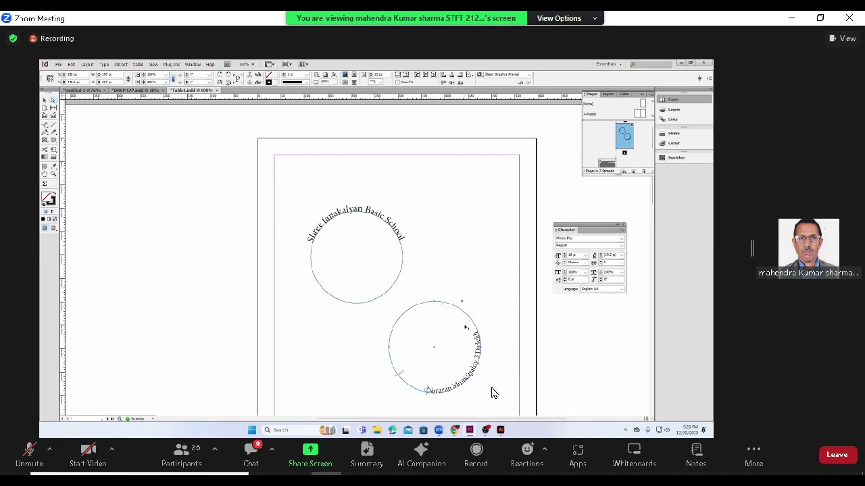
pyautogui.moveTo(465, 328); pyautogui.dragTo(467, 334)
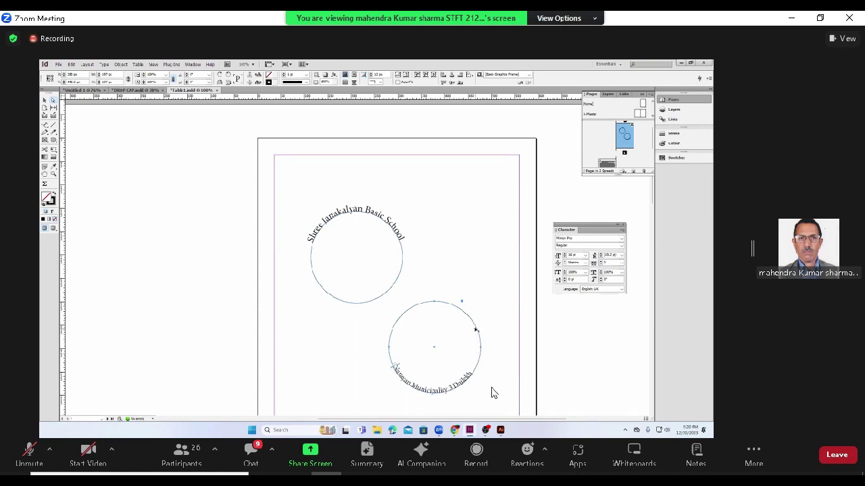
pyautogui.moveTo(476, 329); pyautogui.dragTo(477, 330)
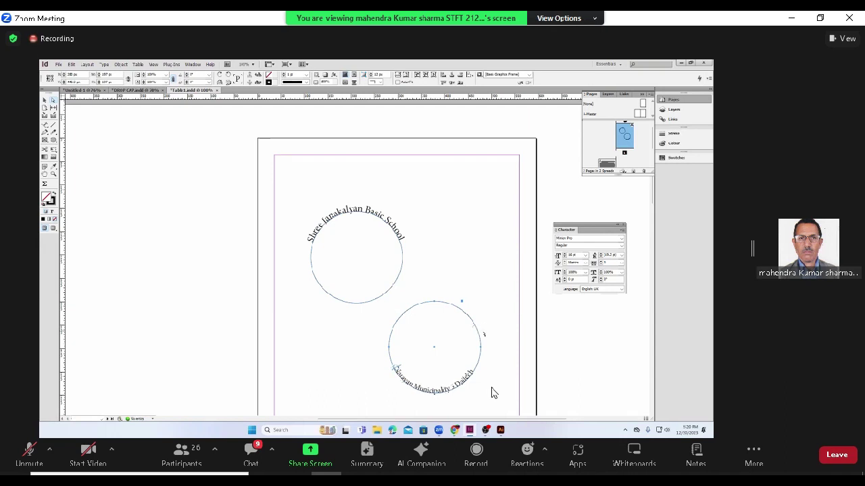
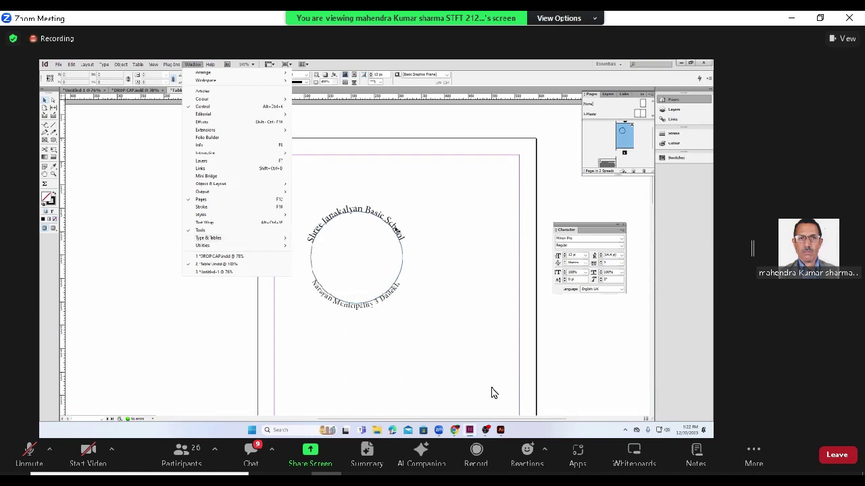
# Select the circular path text, then enlarge its font and widen its tracking.
pyautogui.click(399, 221)
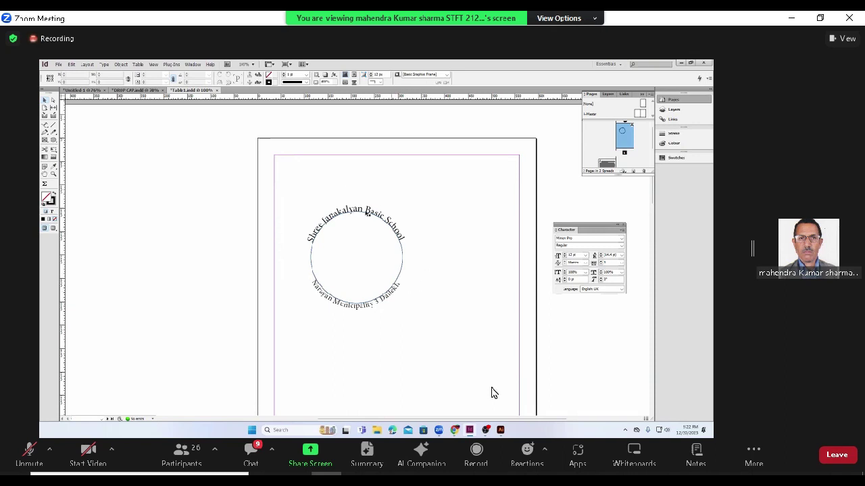
pyautogui.press('Escape')
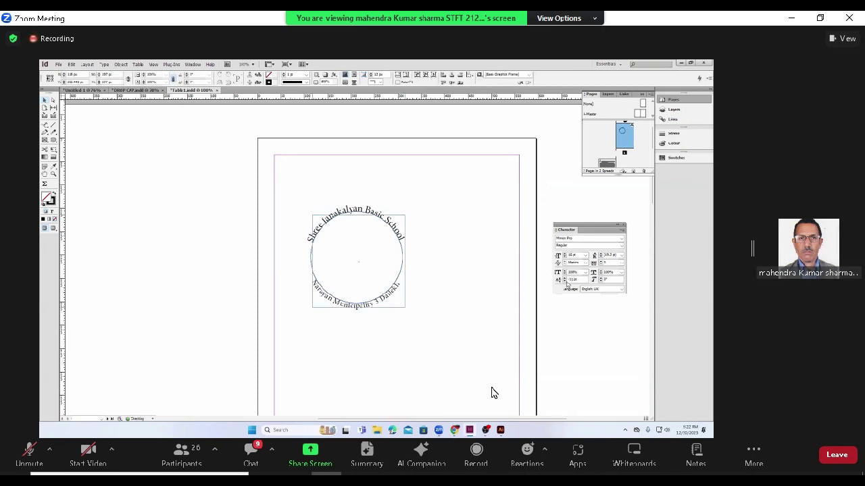
pyautogui.click(565, 279)
pyautogui.click(564, 279)
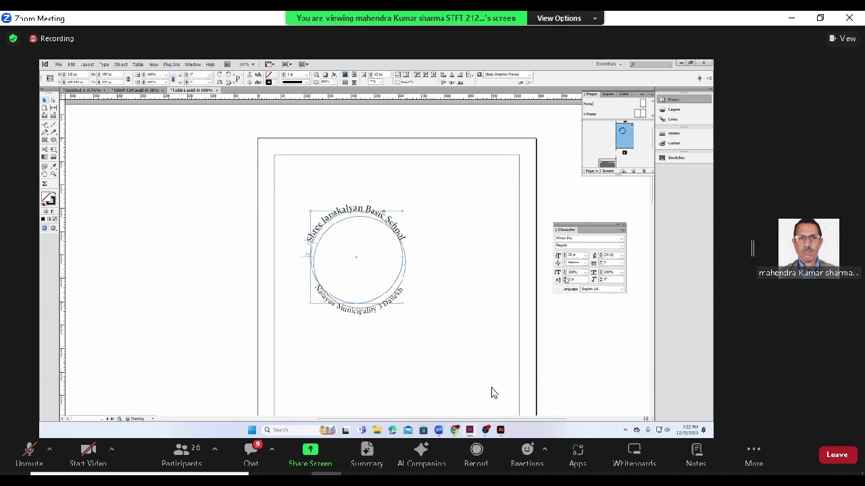
pyautogui.click(565, 279)
pyautogui.click(566, 279)
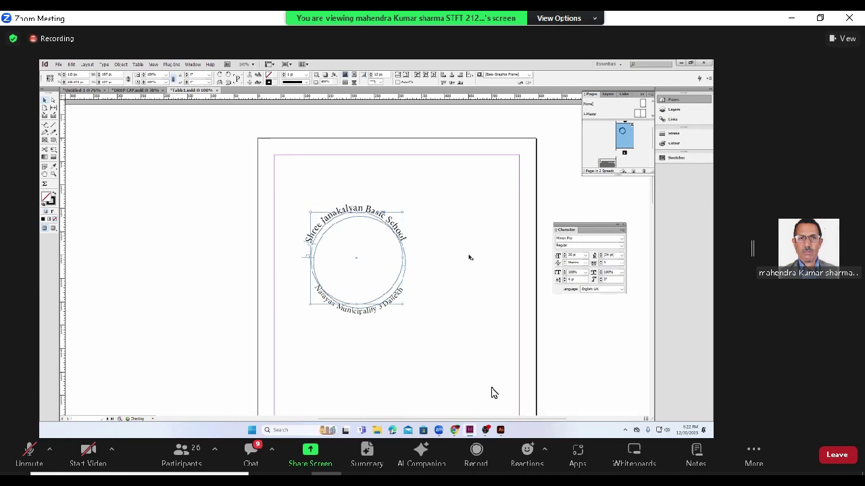
# Nudge the circular text down, right and up so it sits evenly around the circle.
pyautogui.press('Down')
pyautogui.press('Down')
pyautogui.press('Down')
pyautogui.press('Down')
pyautogui.press('Down')
pyautogui.press('Down')
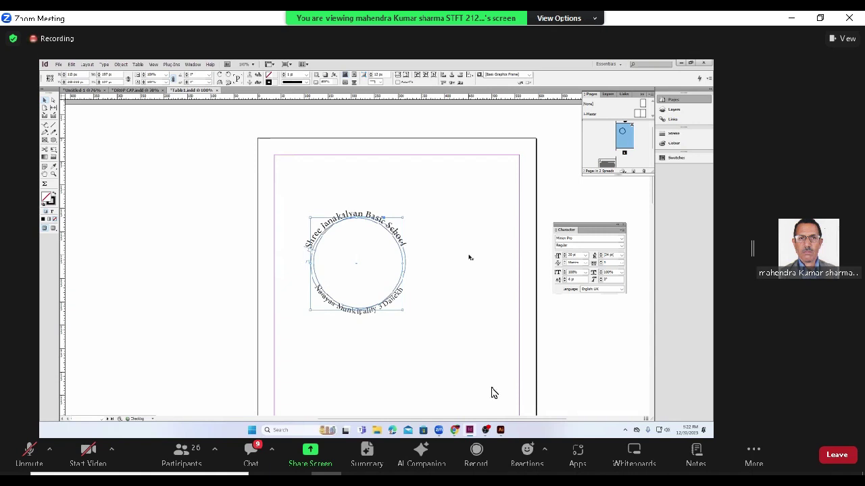
pyautogui.press('Right')
pyautogui.press('Right')
pyautogui.press('Right')
pyautogui.press('Right')
pyautogui.press('Up')
pyautogui.press('Up')
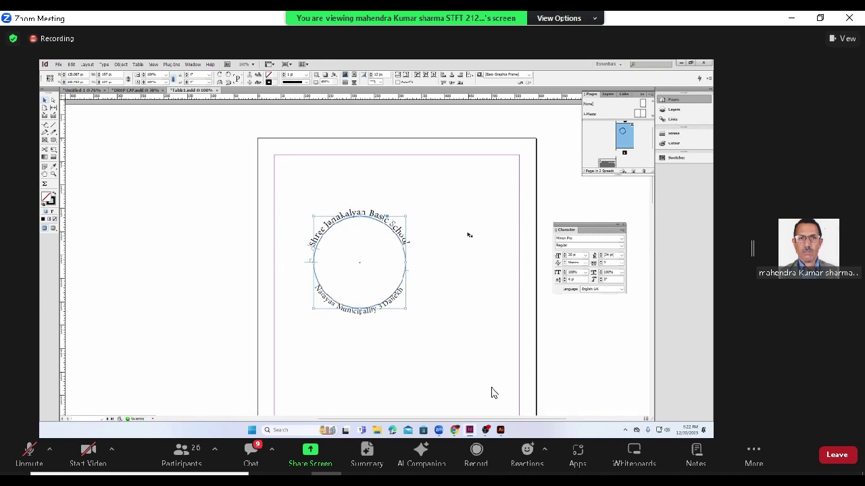
# Deselect the curved text and switch to the Ellipse Tool from the shape flyout.
pyautogui.click(467, 234)
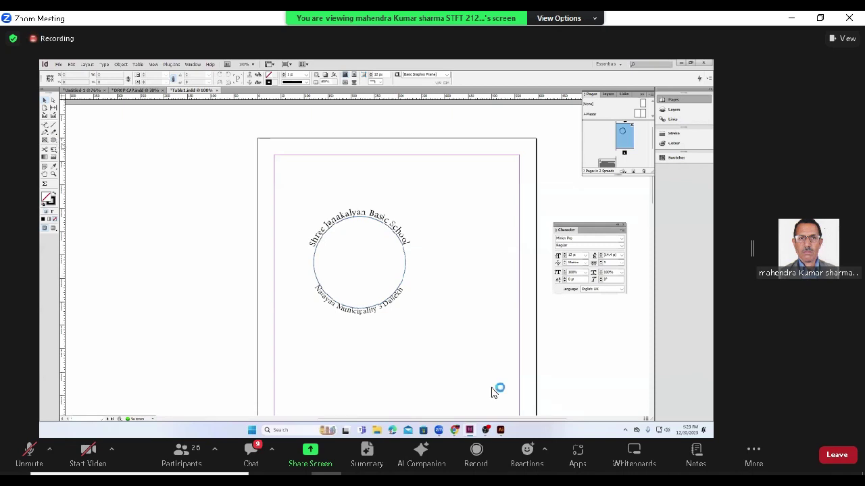
pyautogui.click(54, 140)
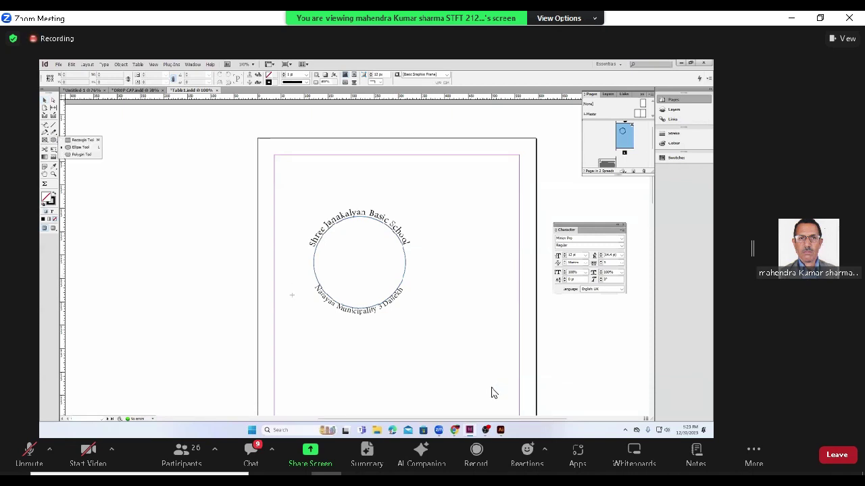
pyautogui.press('l')
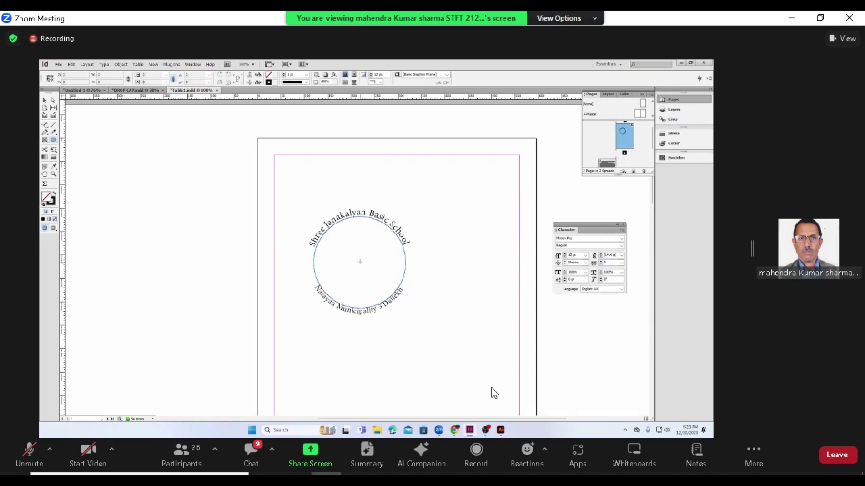
# Draw a larger outer ring circle outward from the seal's centre.
pyautogui.moveTo(360, 261); pyautogui.dragTo(433, 318)
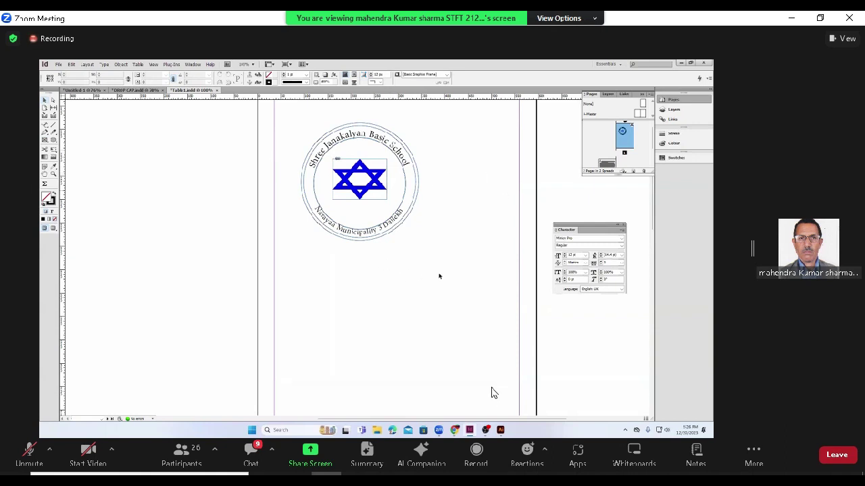
pyautogui.scroll(-1, 438, 276)
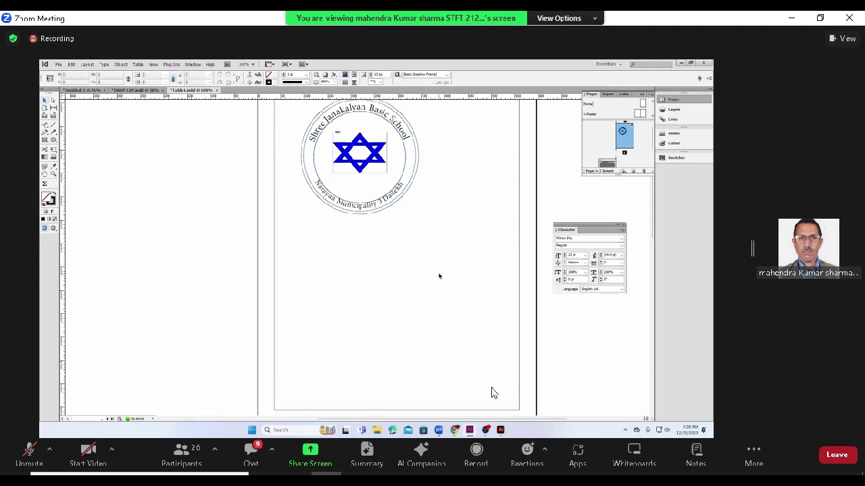
pyautogui.scroll(-1, 438, 276)
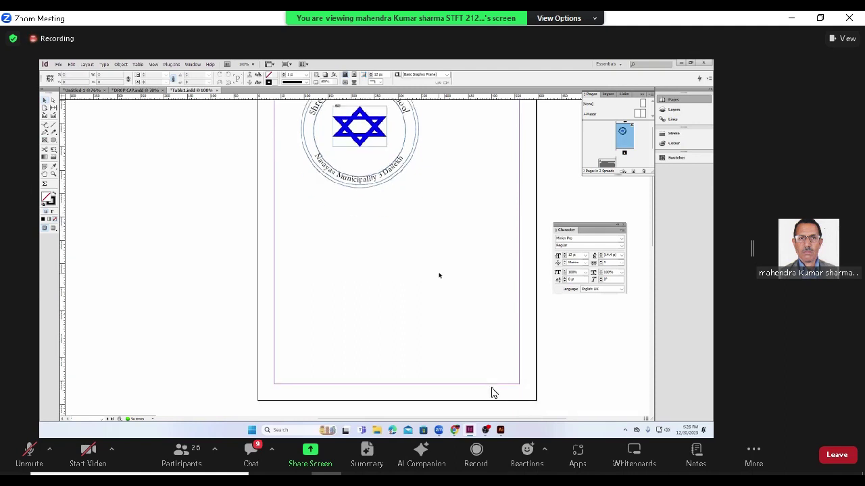